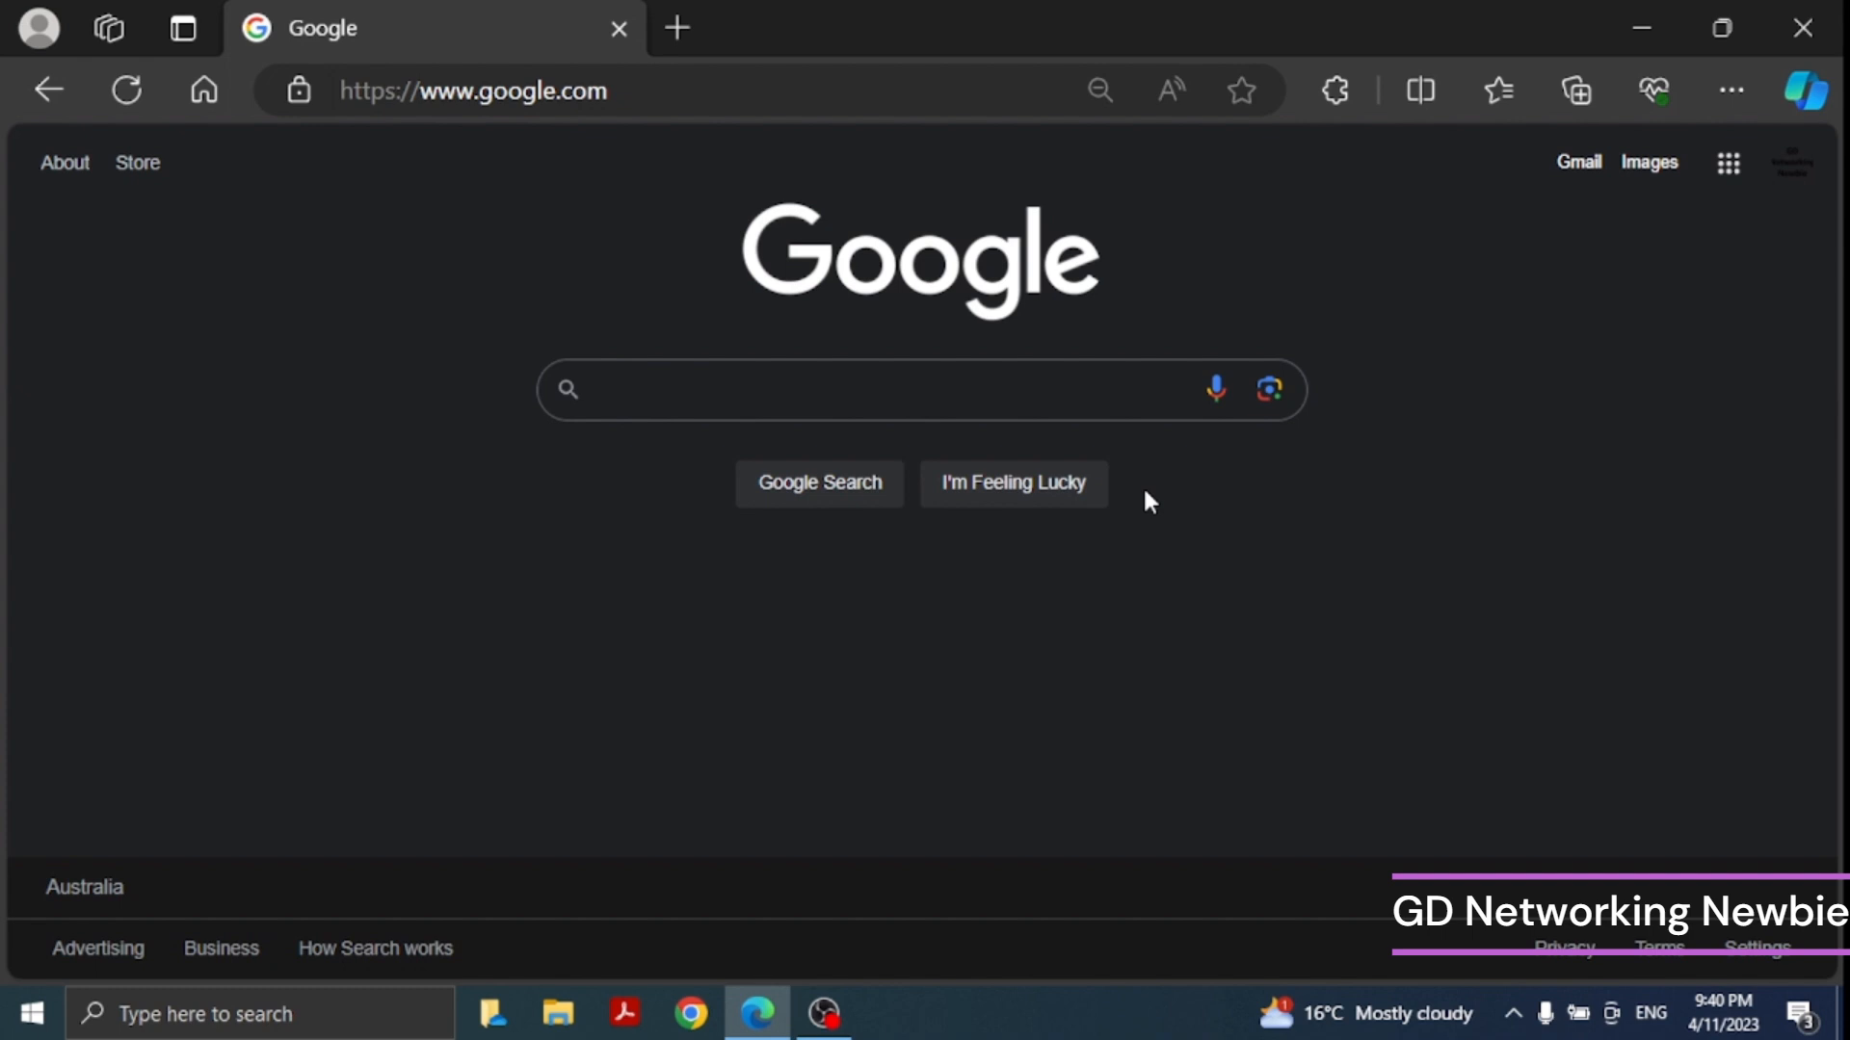
- Search the web for sql server download and open Microsoft's SQL Server Downloads page
{"action": "left_click", "coordinate": [776, 402]}
{"action": "type", "text": "sq"}
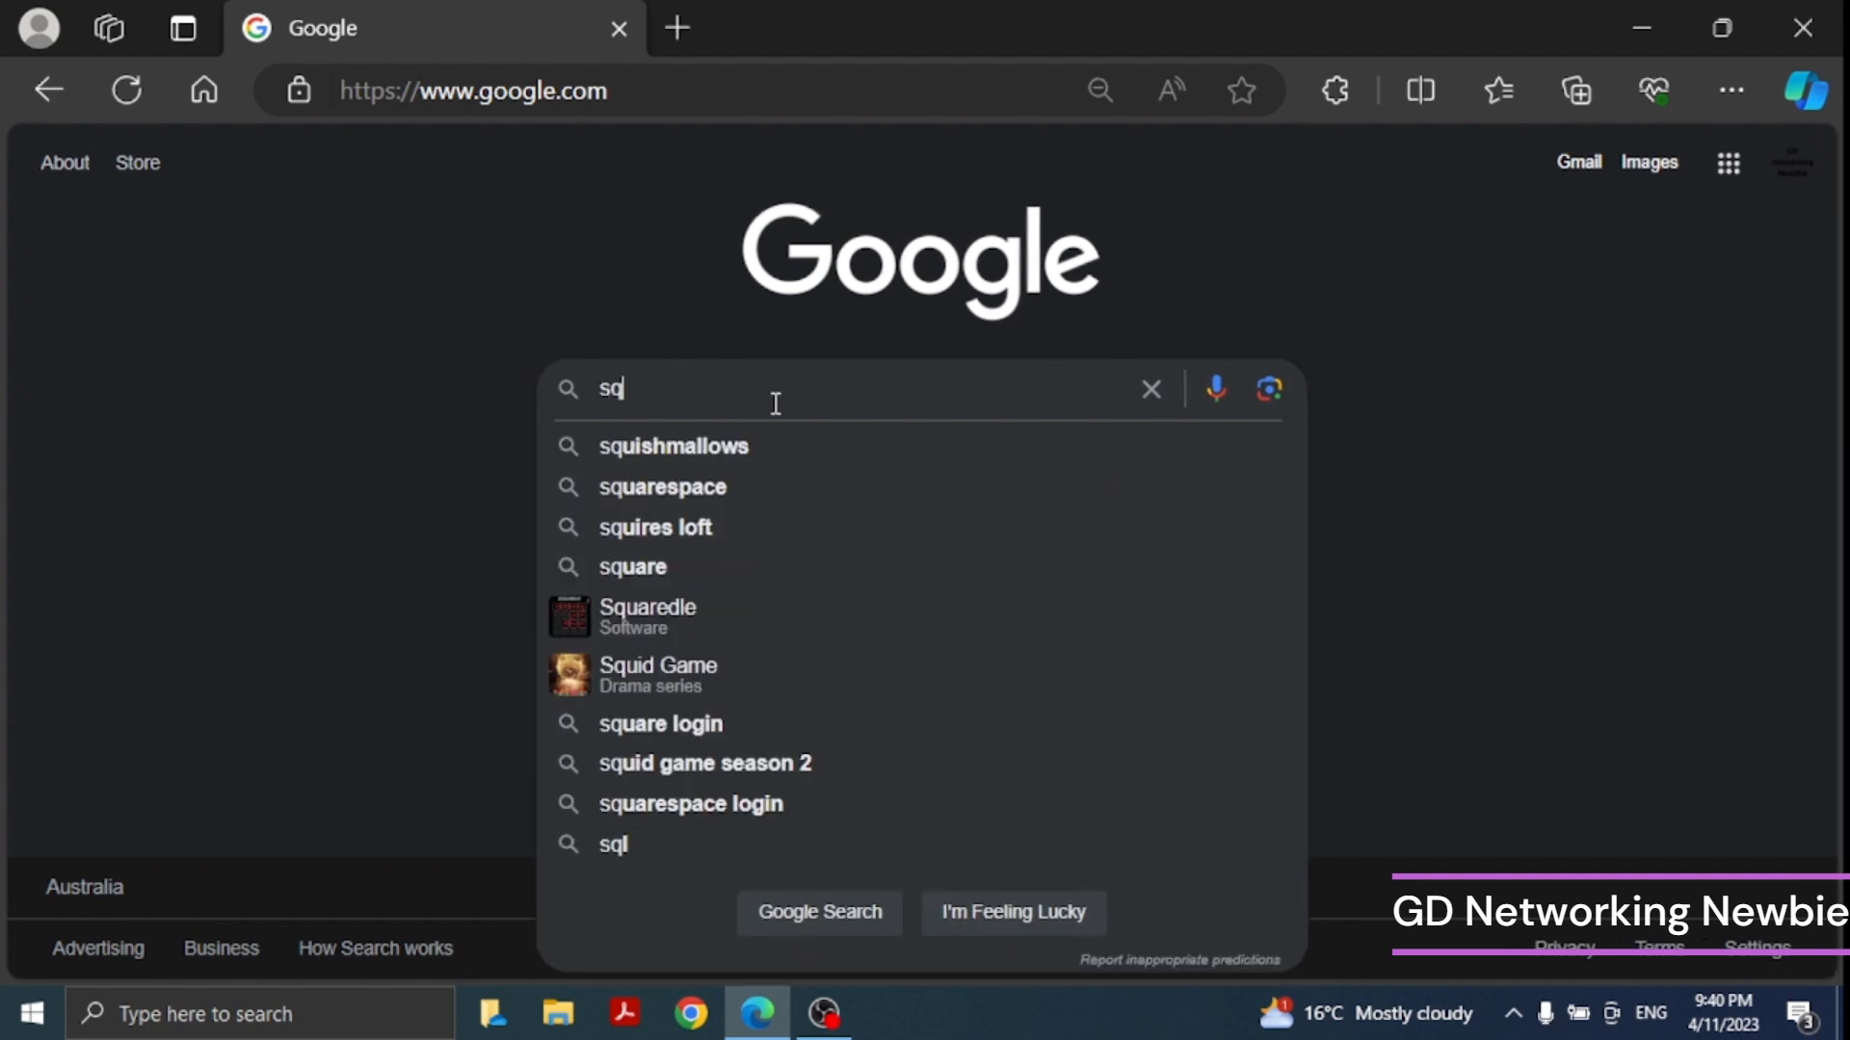
{"action": "type", "text": "l server "}
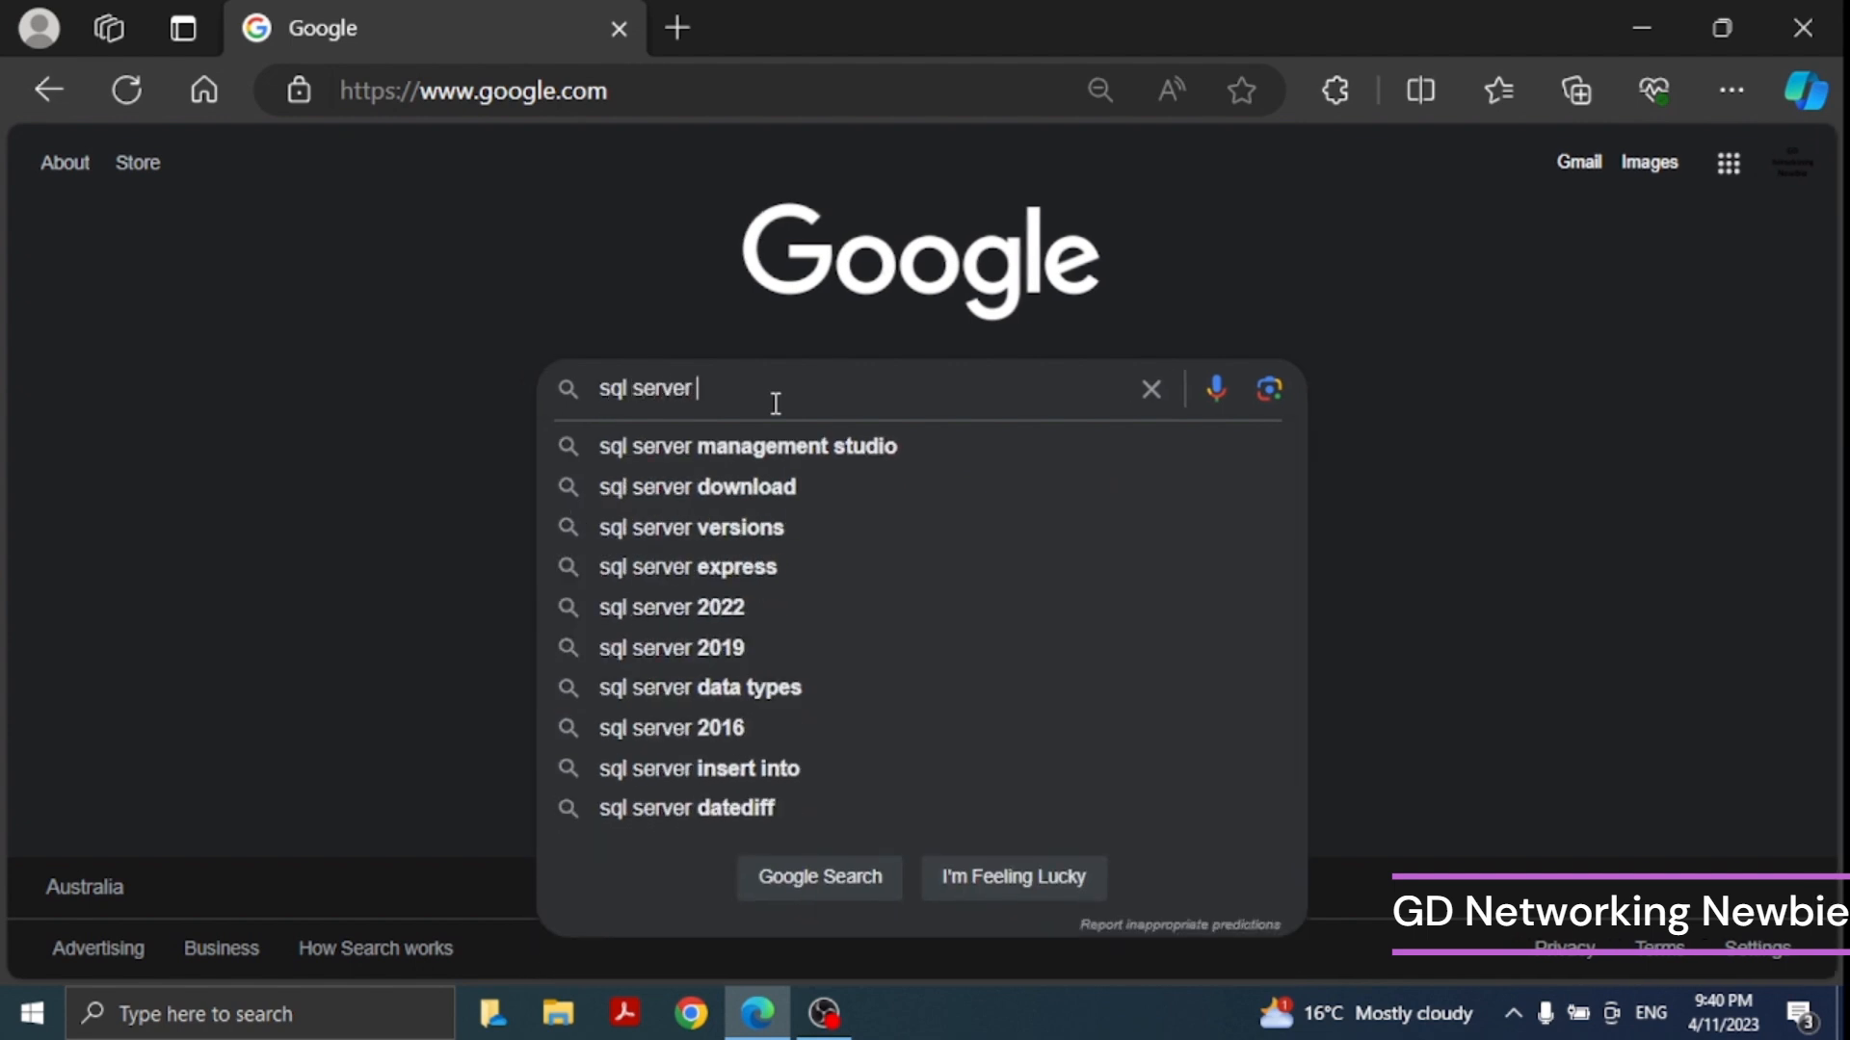
{"action": "type", "text": "download"}
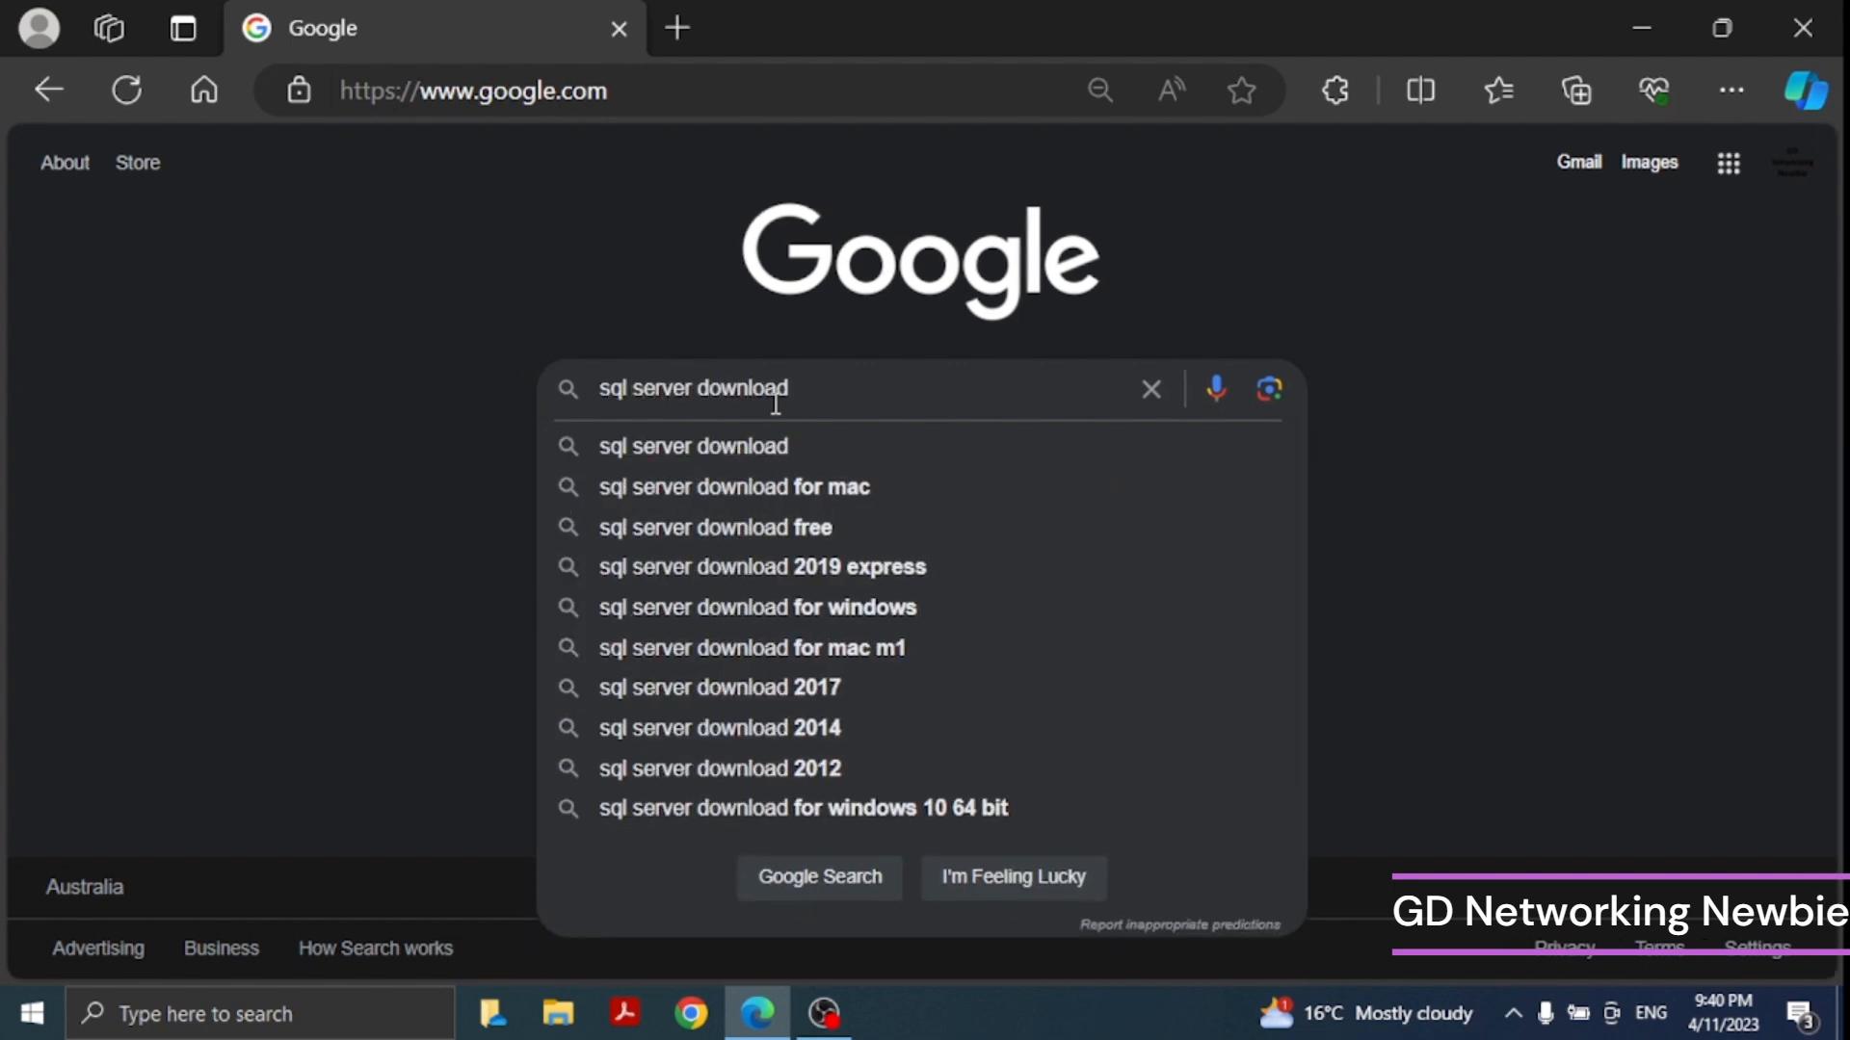
{"action": "key", "text": "Return"}
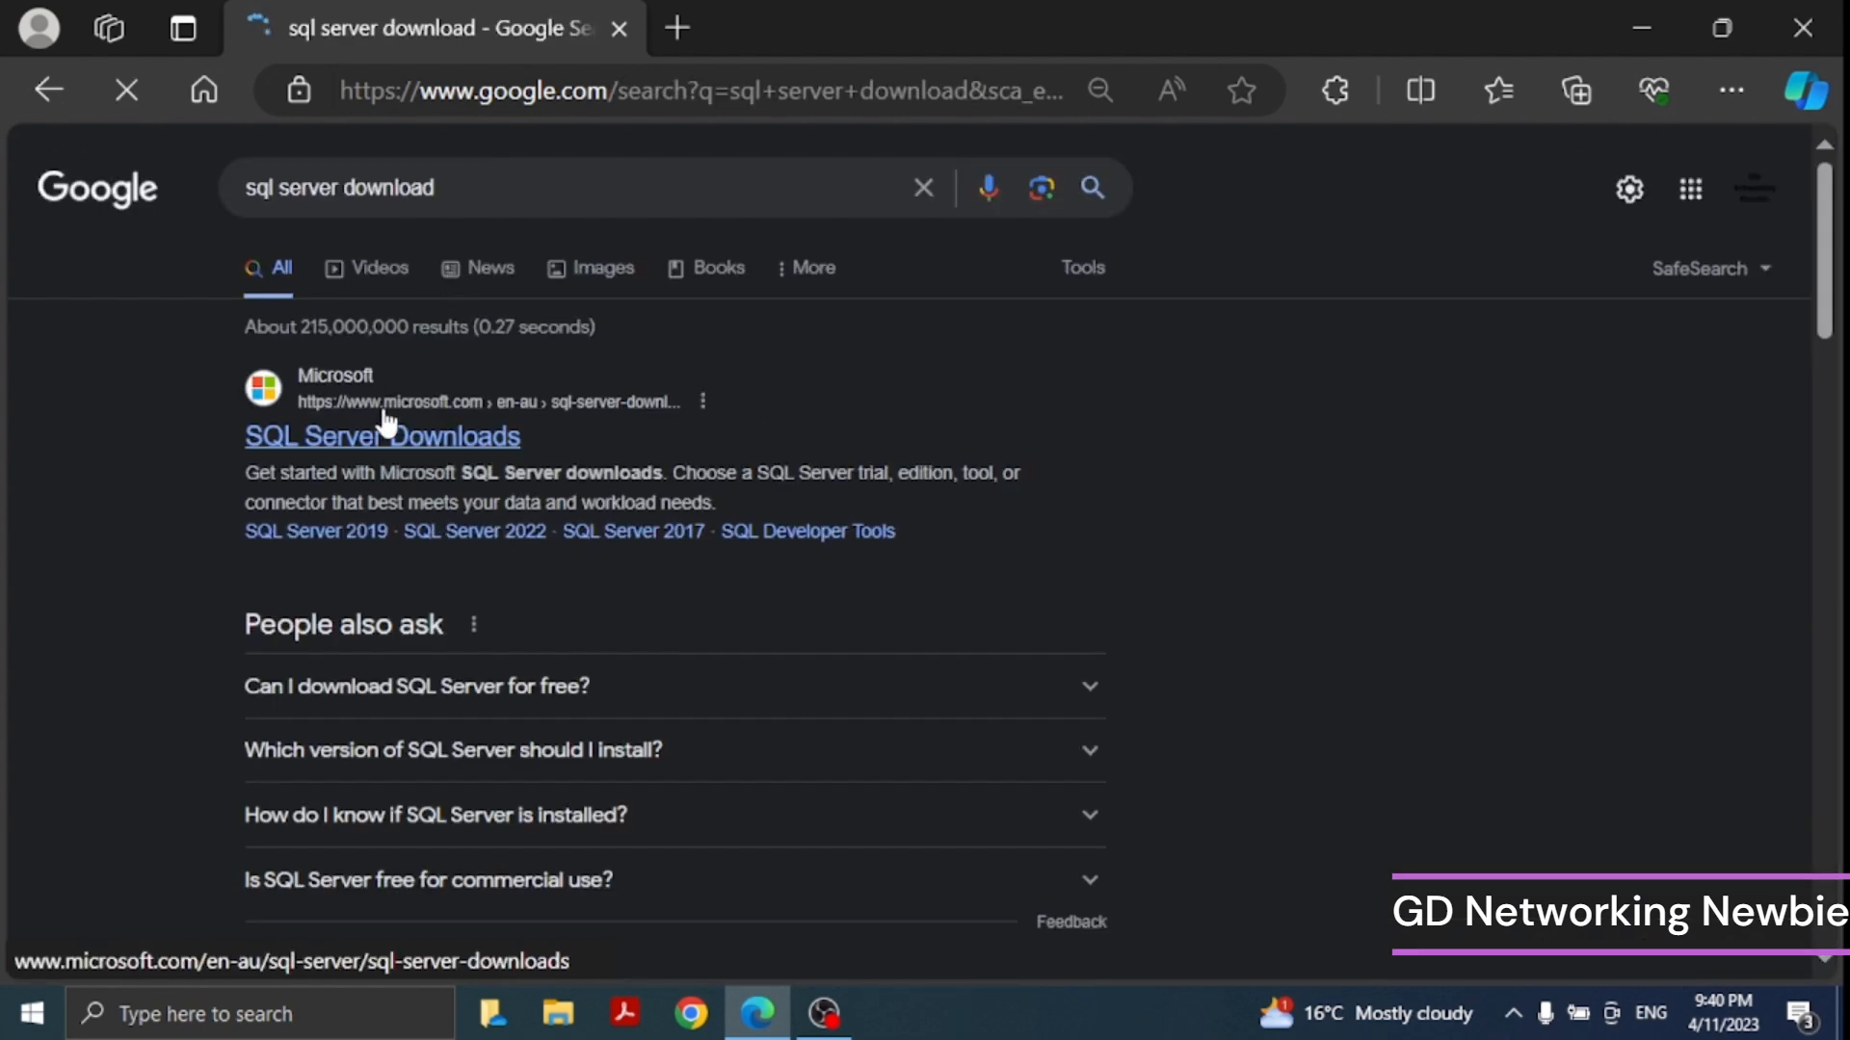
{"action": "left_click", "coordinate": [436, 435]}
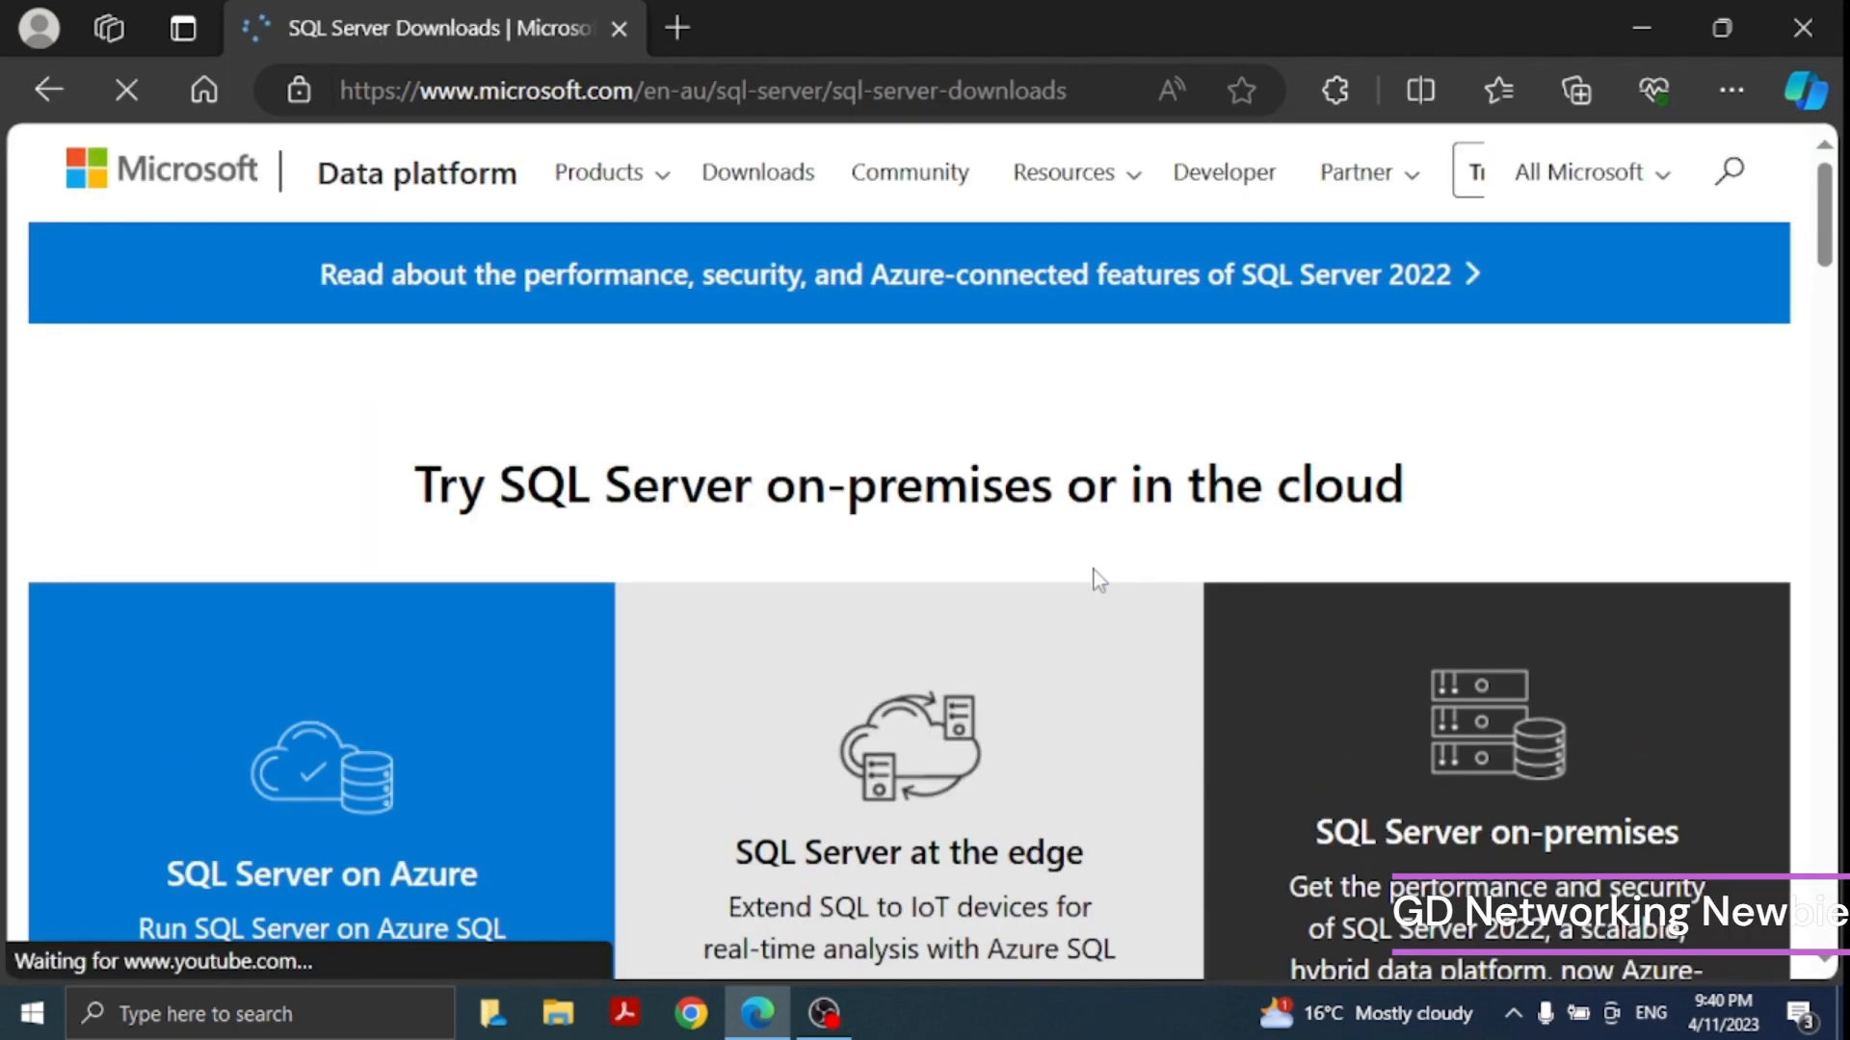
- Download the free SQL Server 2022 Express edition installer
{"action": "scroll", "coordinate": [1093, 578], "scroll_direction": "down", "scroll_amount": 2}
{"action": "scroll", "coordinate": [1089, 590], "scroll_direction": "down", "scroll_amount": 8}
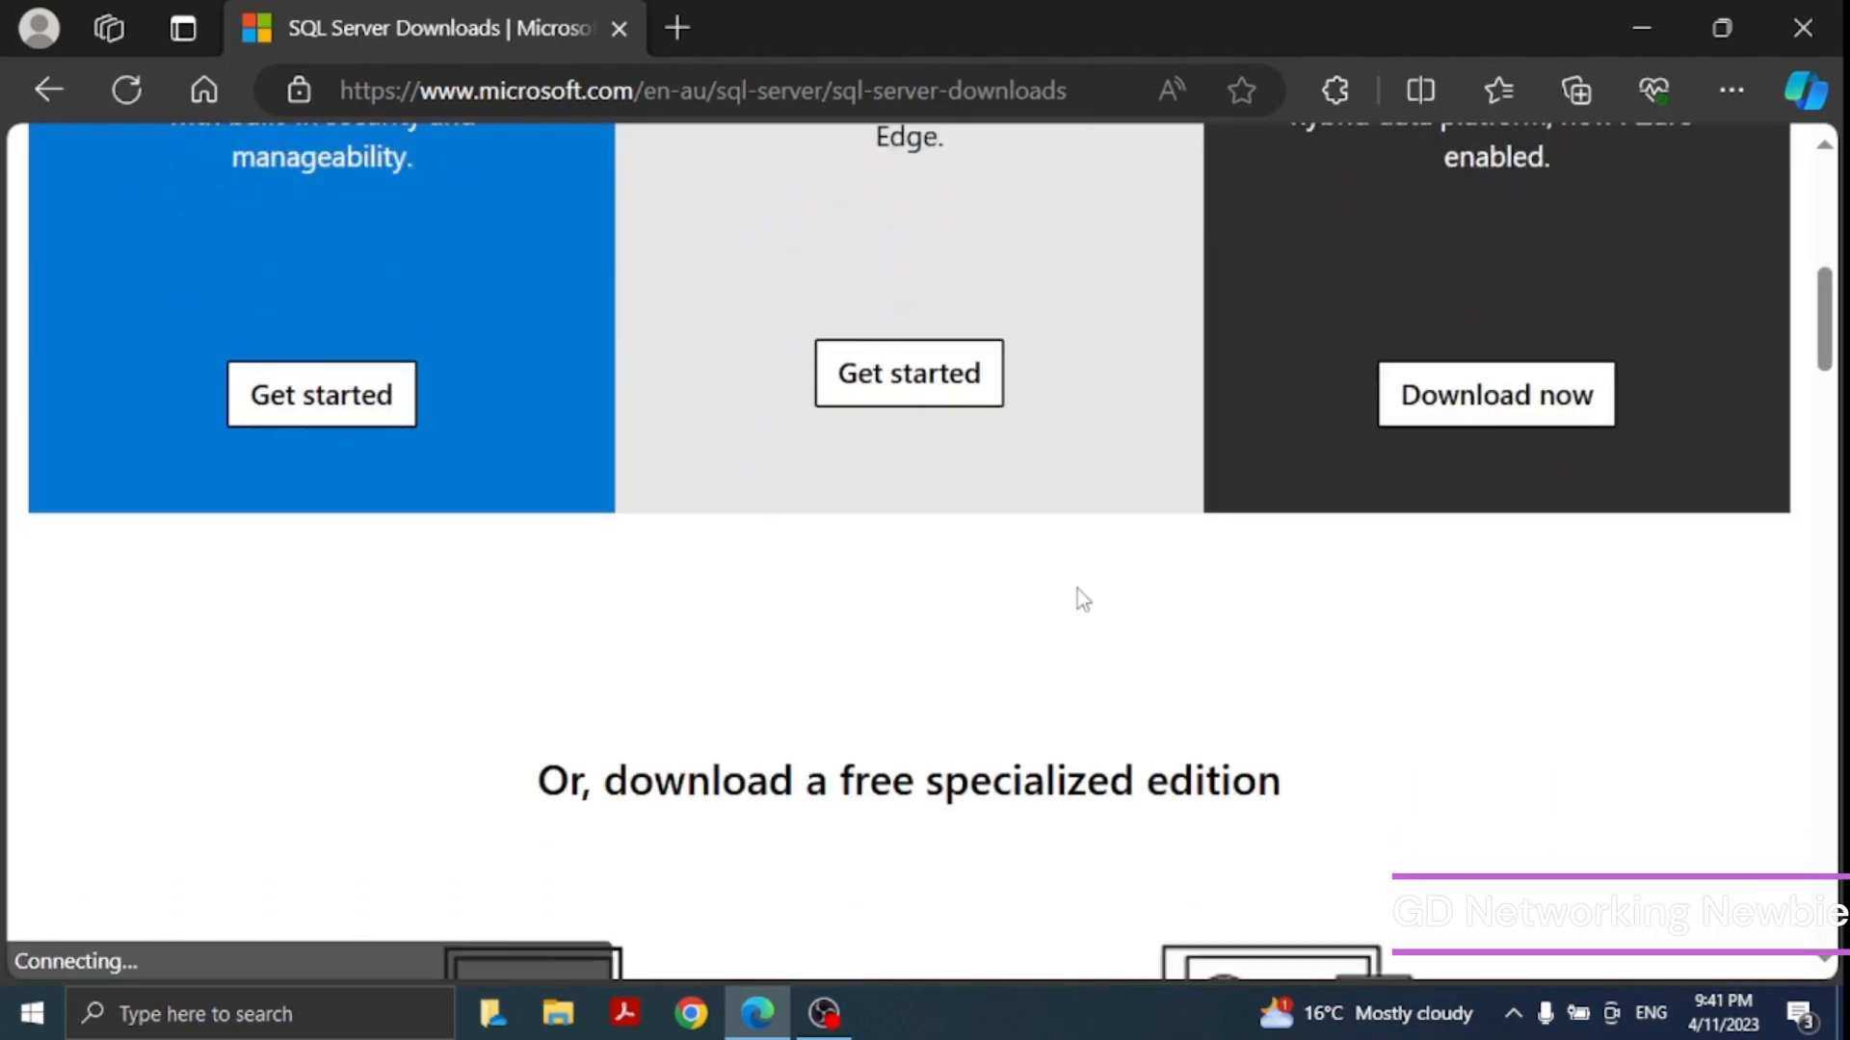
{"action": "scroll", "coordinate": [1077, 600], "scroll_direction": "down", "scroll_amount": 1}
{"action": "left_click", "coordinate": [1194, 354]}
{"action": "scroll", "coordinate": [1065, 607], "scroll_direction": "down", "scroll_amount": 1}
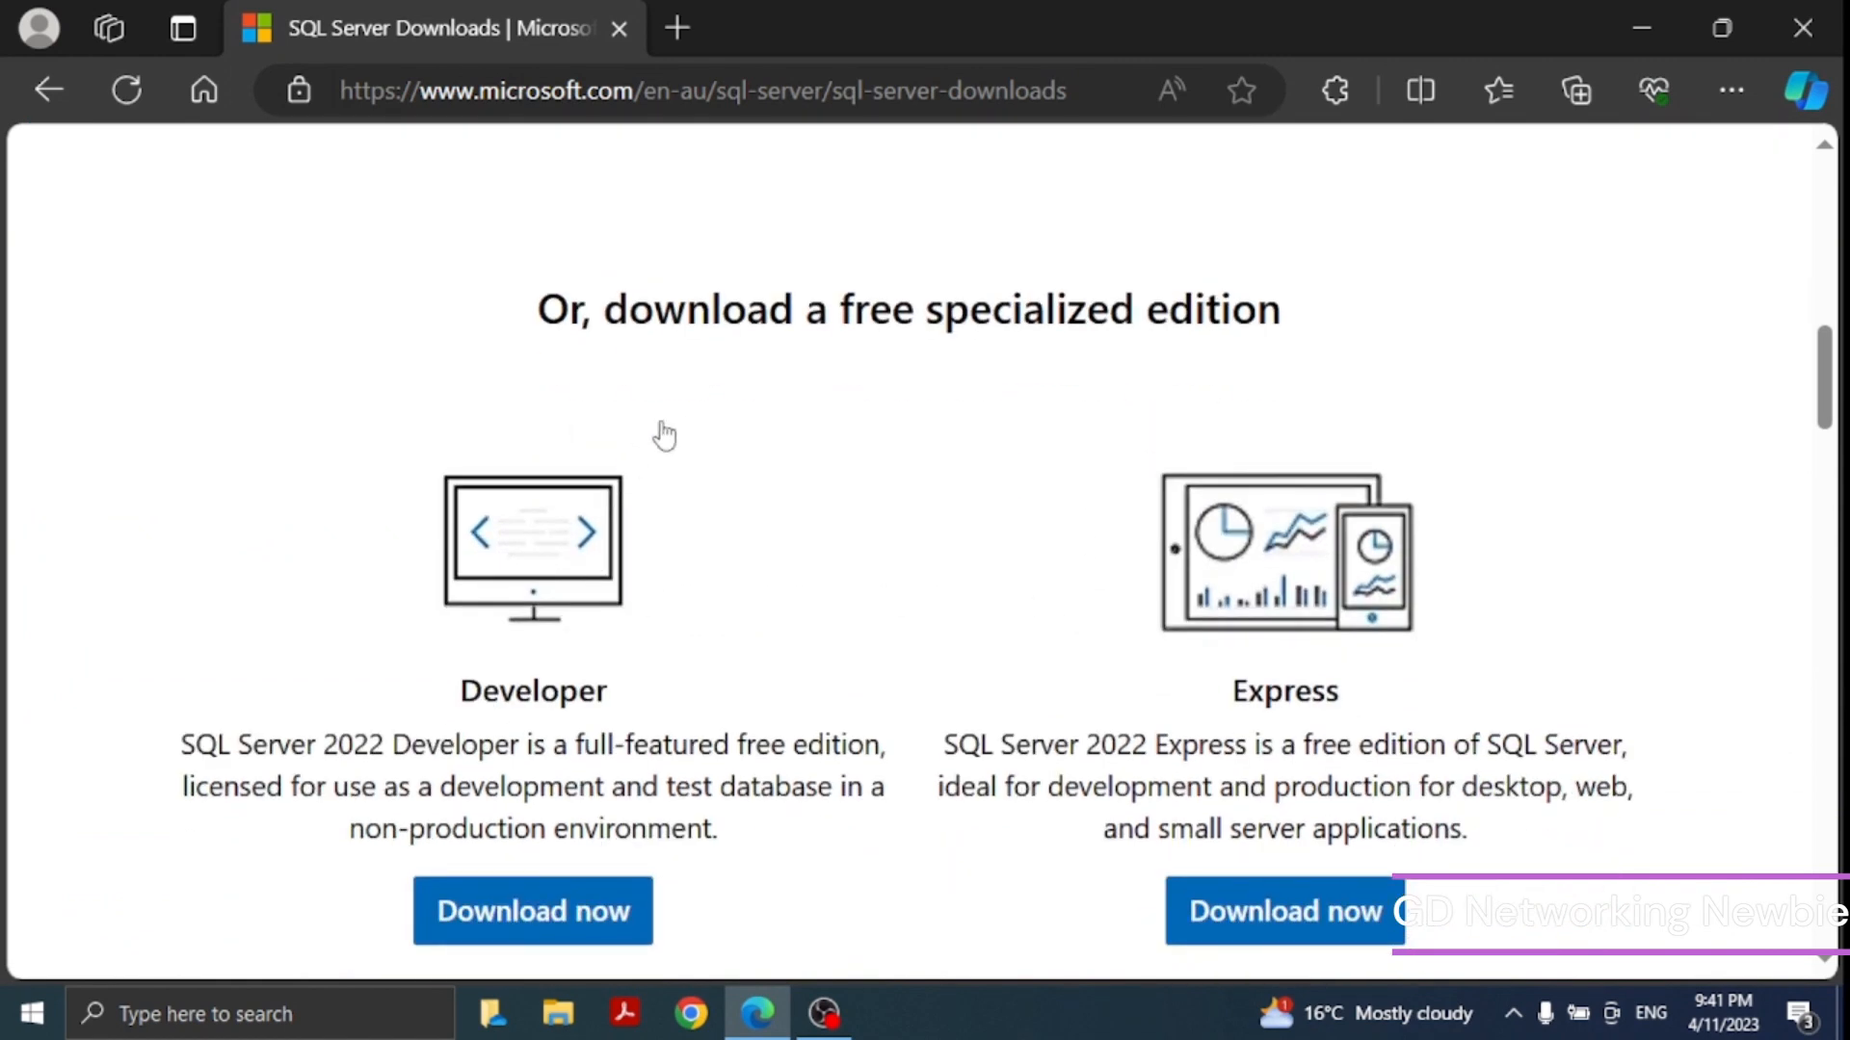
{"action": "scroll", "coordinate": [686, 419], "scroll_direction": "up", "scroll_amount": 1}
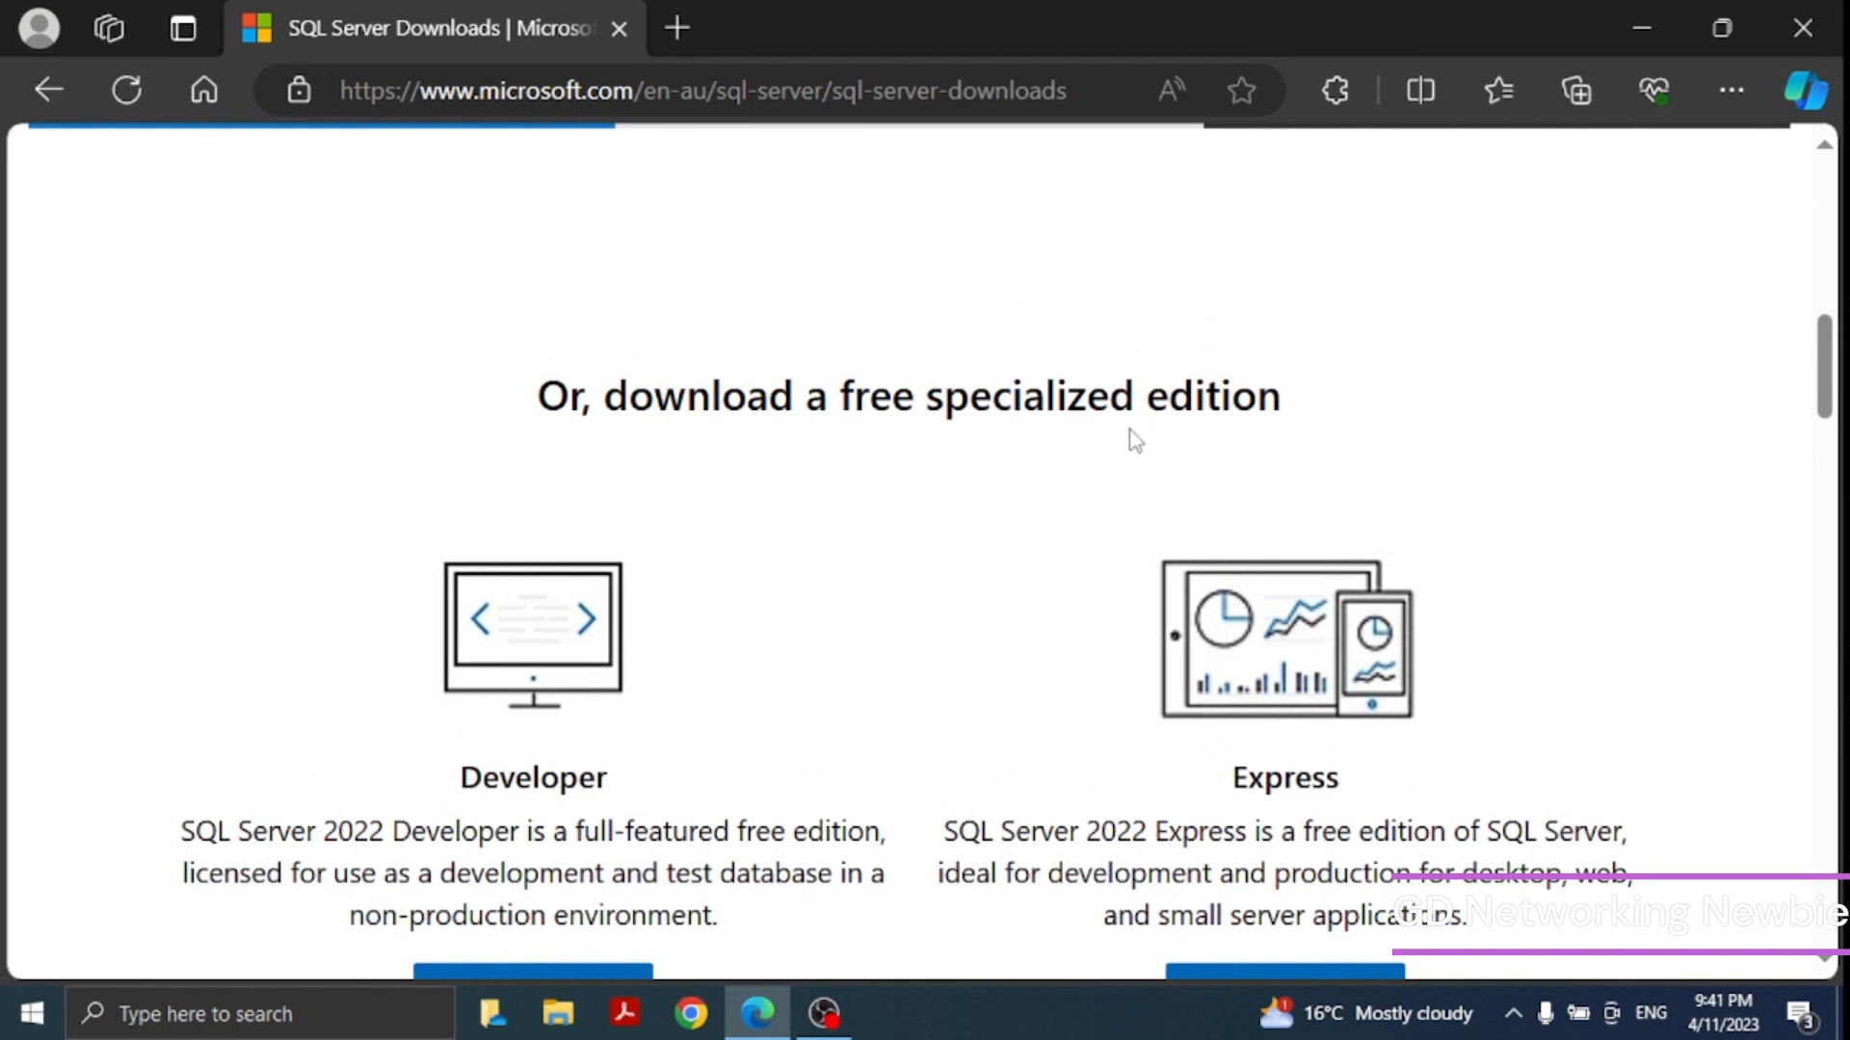
{"action": "scroll", "coordinate": [1131, 441], "scroll_direction": "down", "scroll_amount": 1}
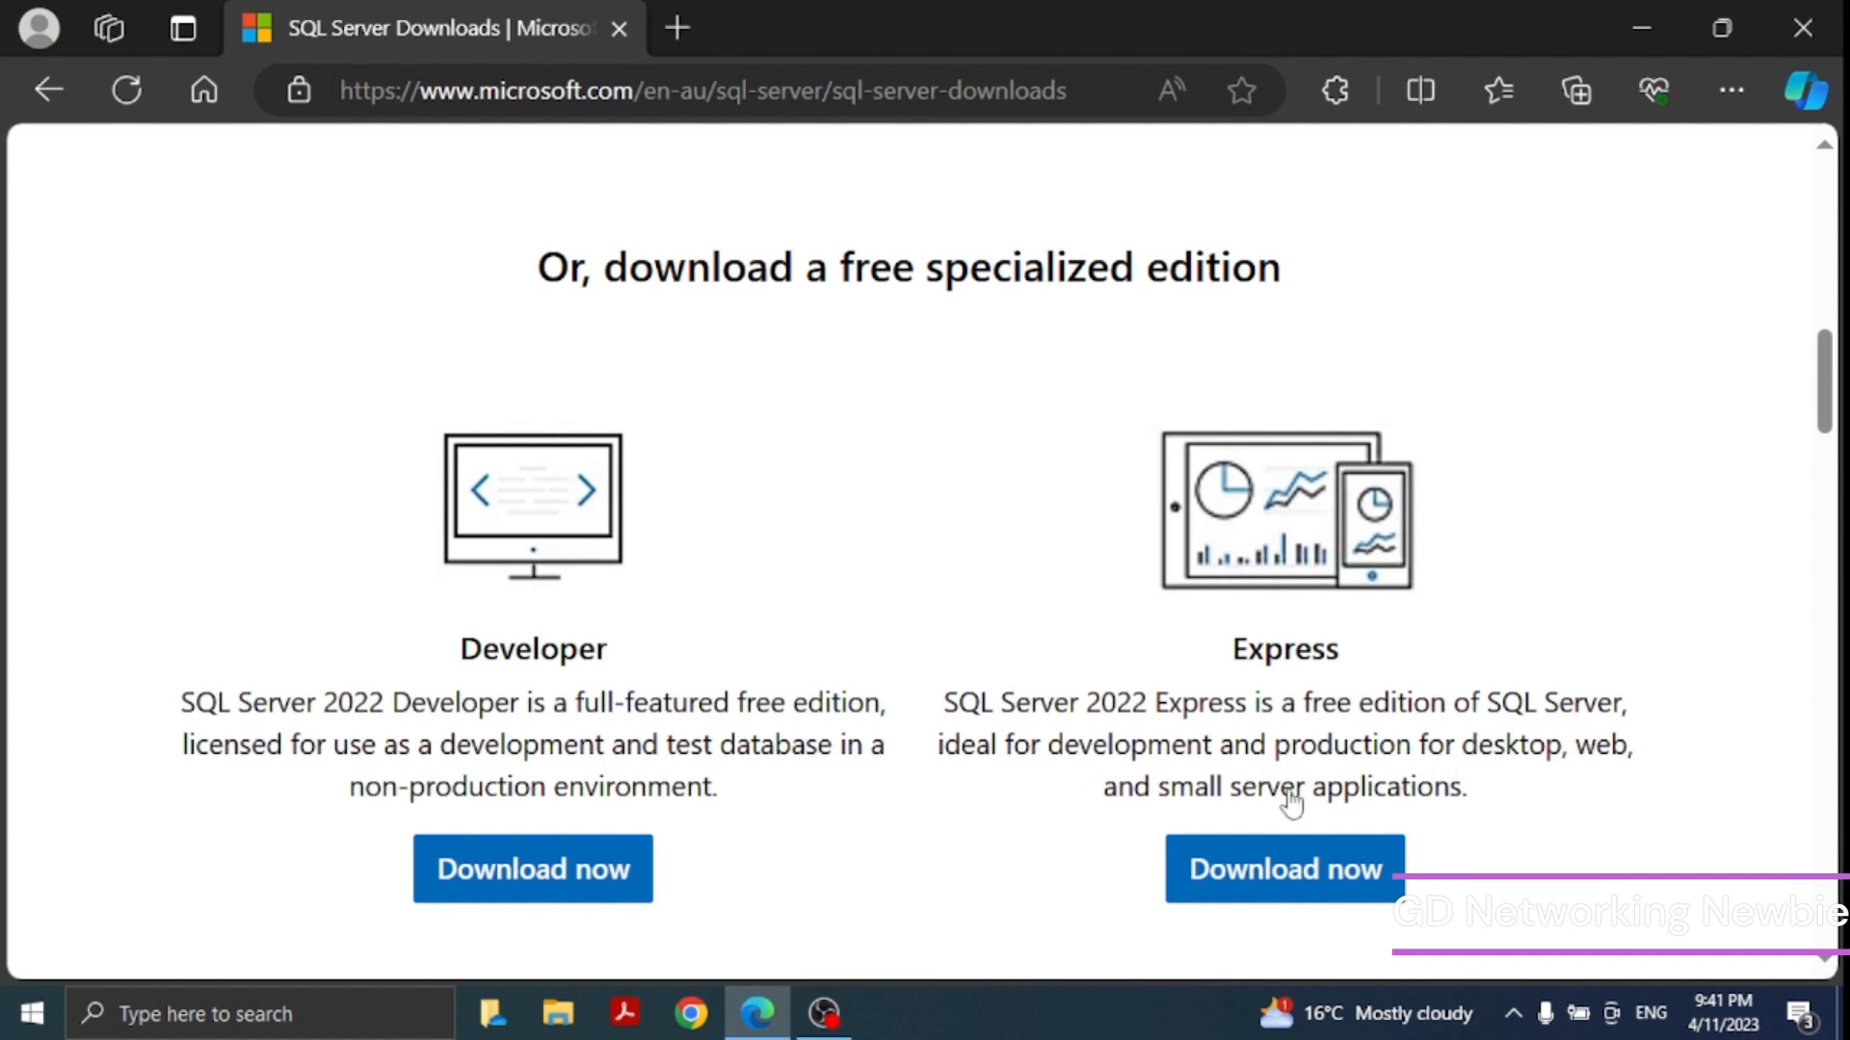
{"action": "scroll", "coordinate": [1310, 646], "scroll_direction": "down", "scroll_amount": 1}
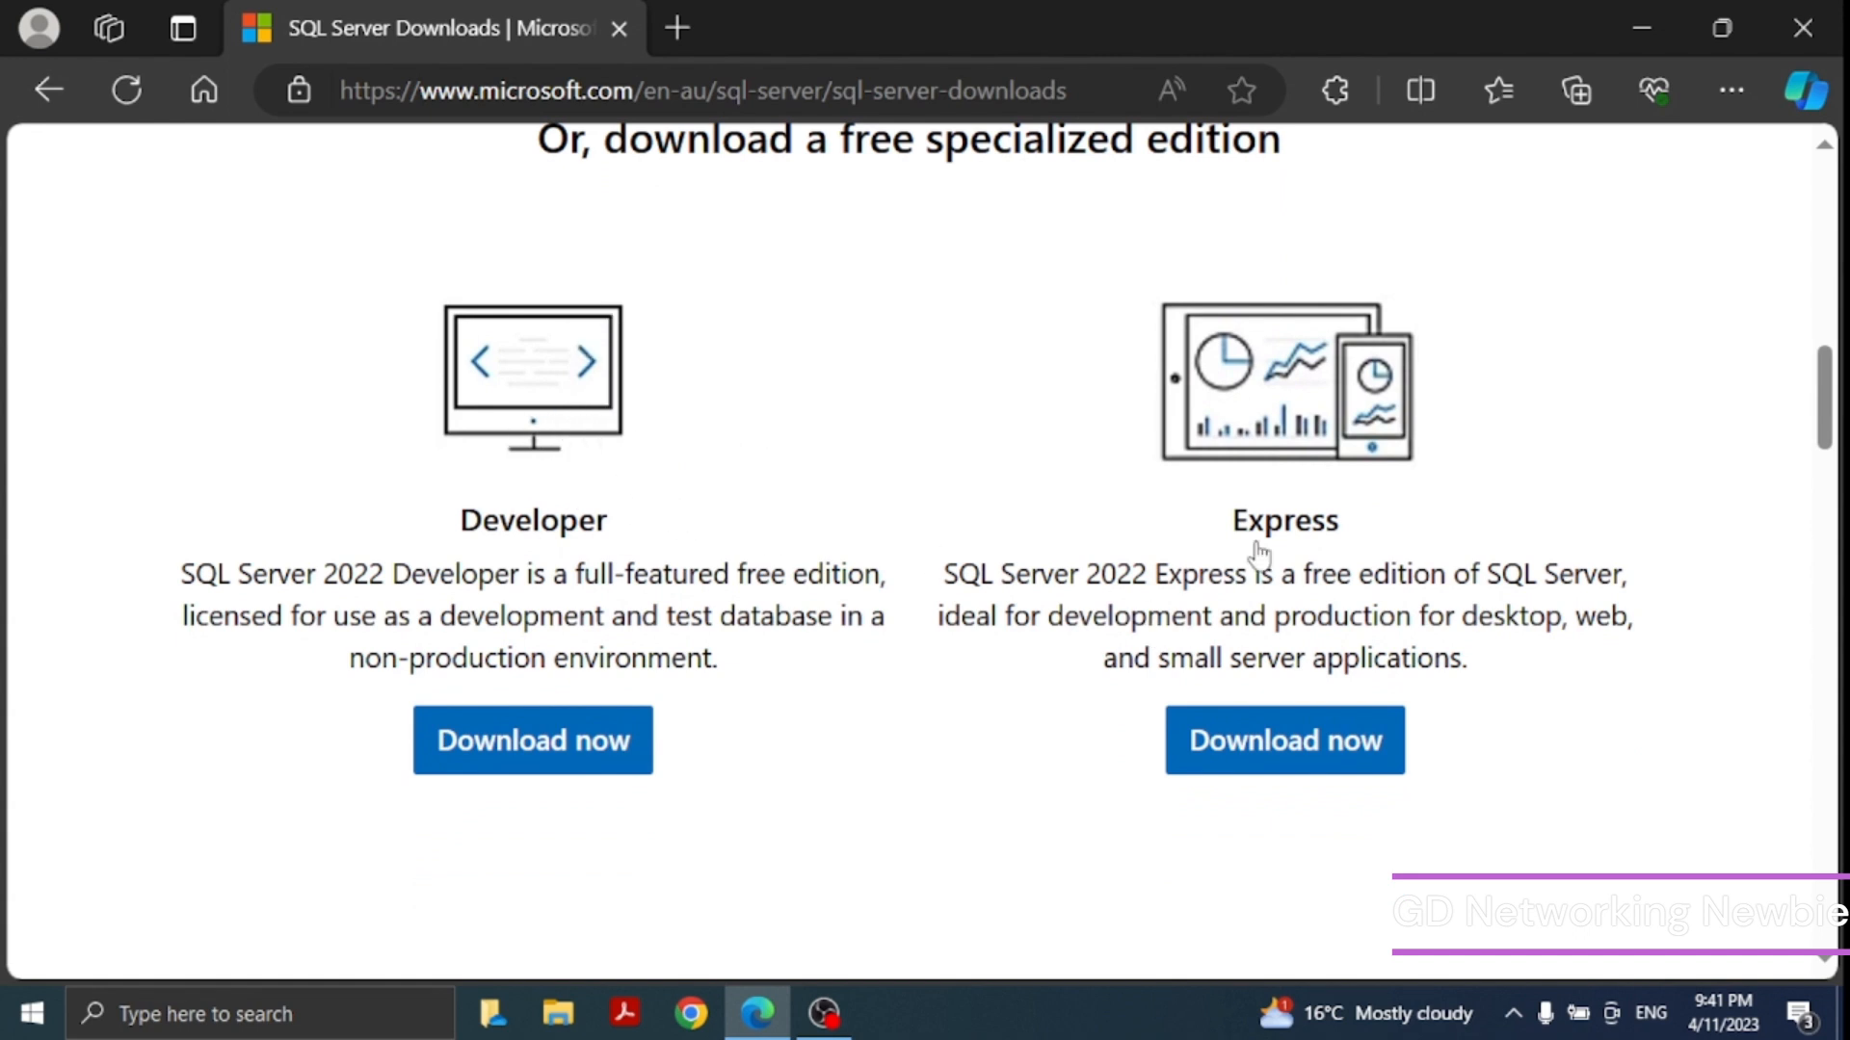
{"action": "scroll", "coordinate": [1233, 713], "scroll_direction": "down", "scroll_amount": 1}
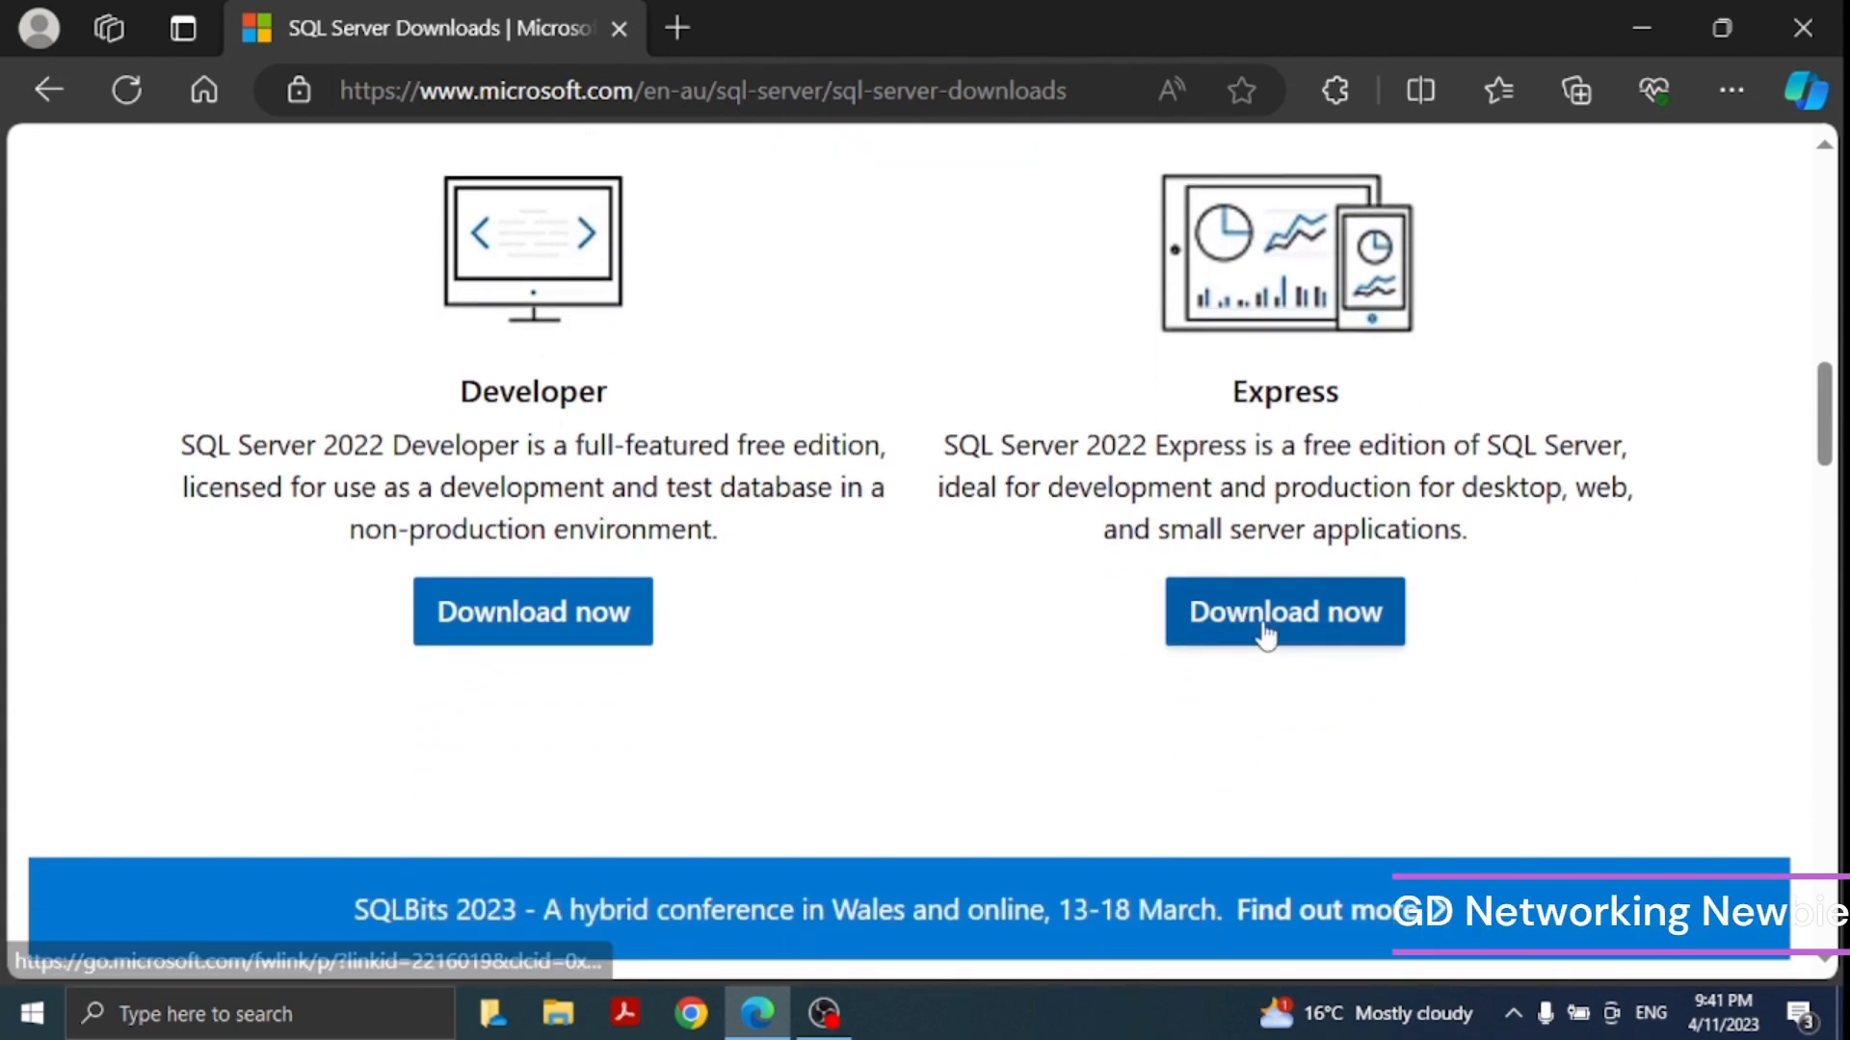
{"action": "left_click", "coordinate": [1265, 633]}
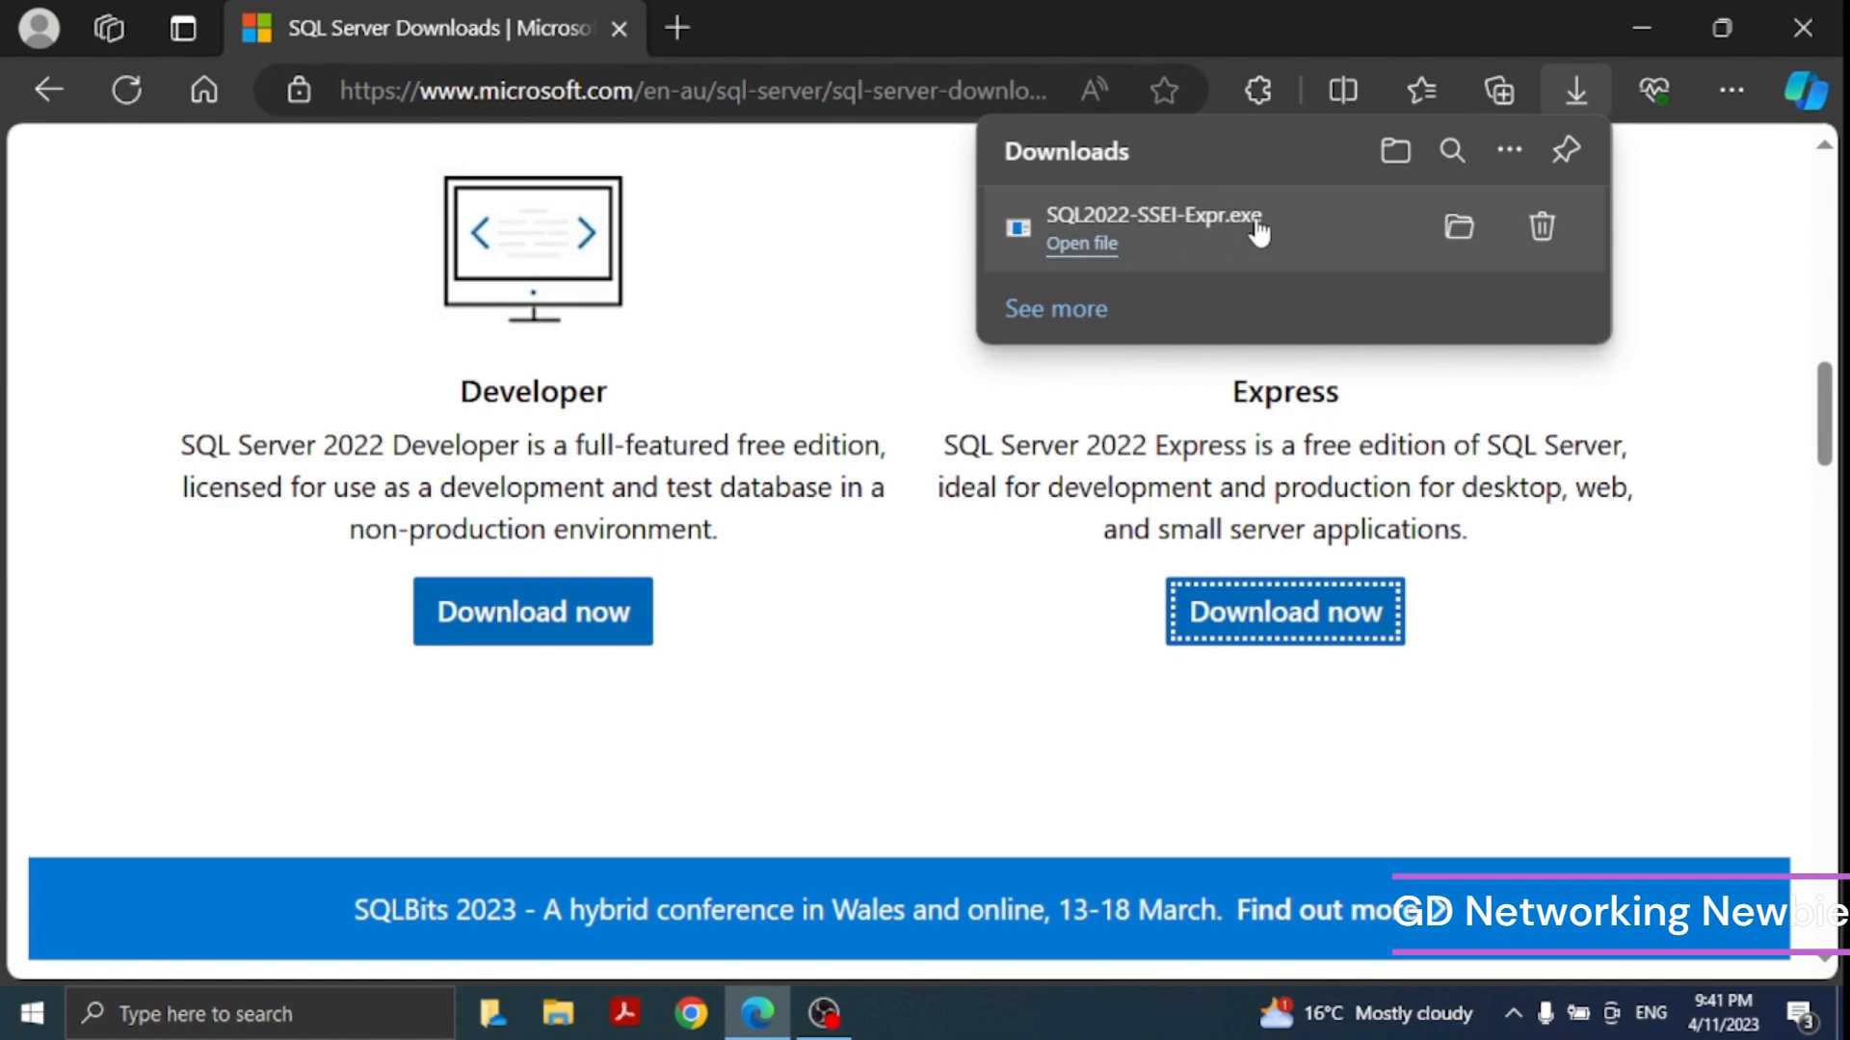
- Launch the downloaded Express installer, choose the Basic installation type and accept the license terms
{"action": "left_click", "coordinate": [1086, 247]}
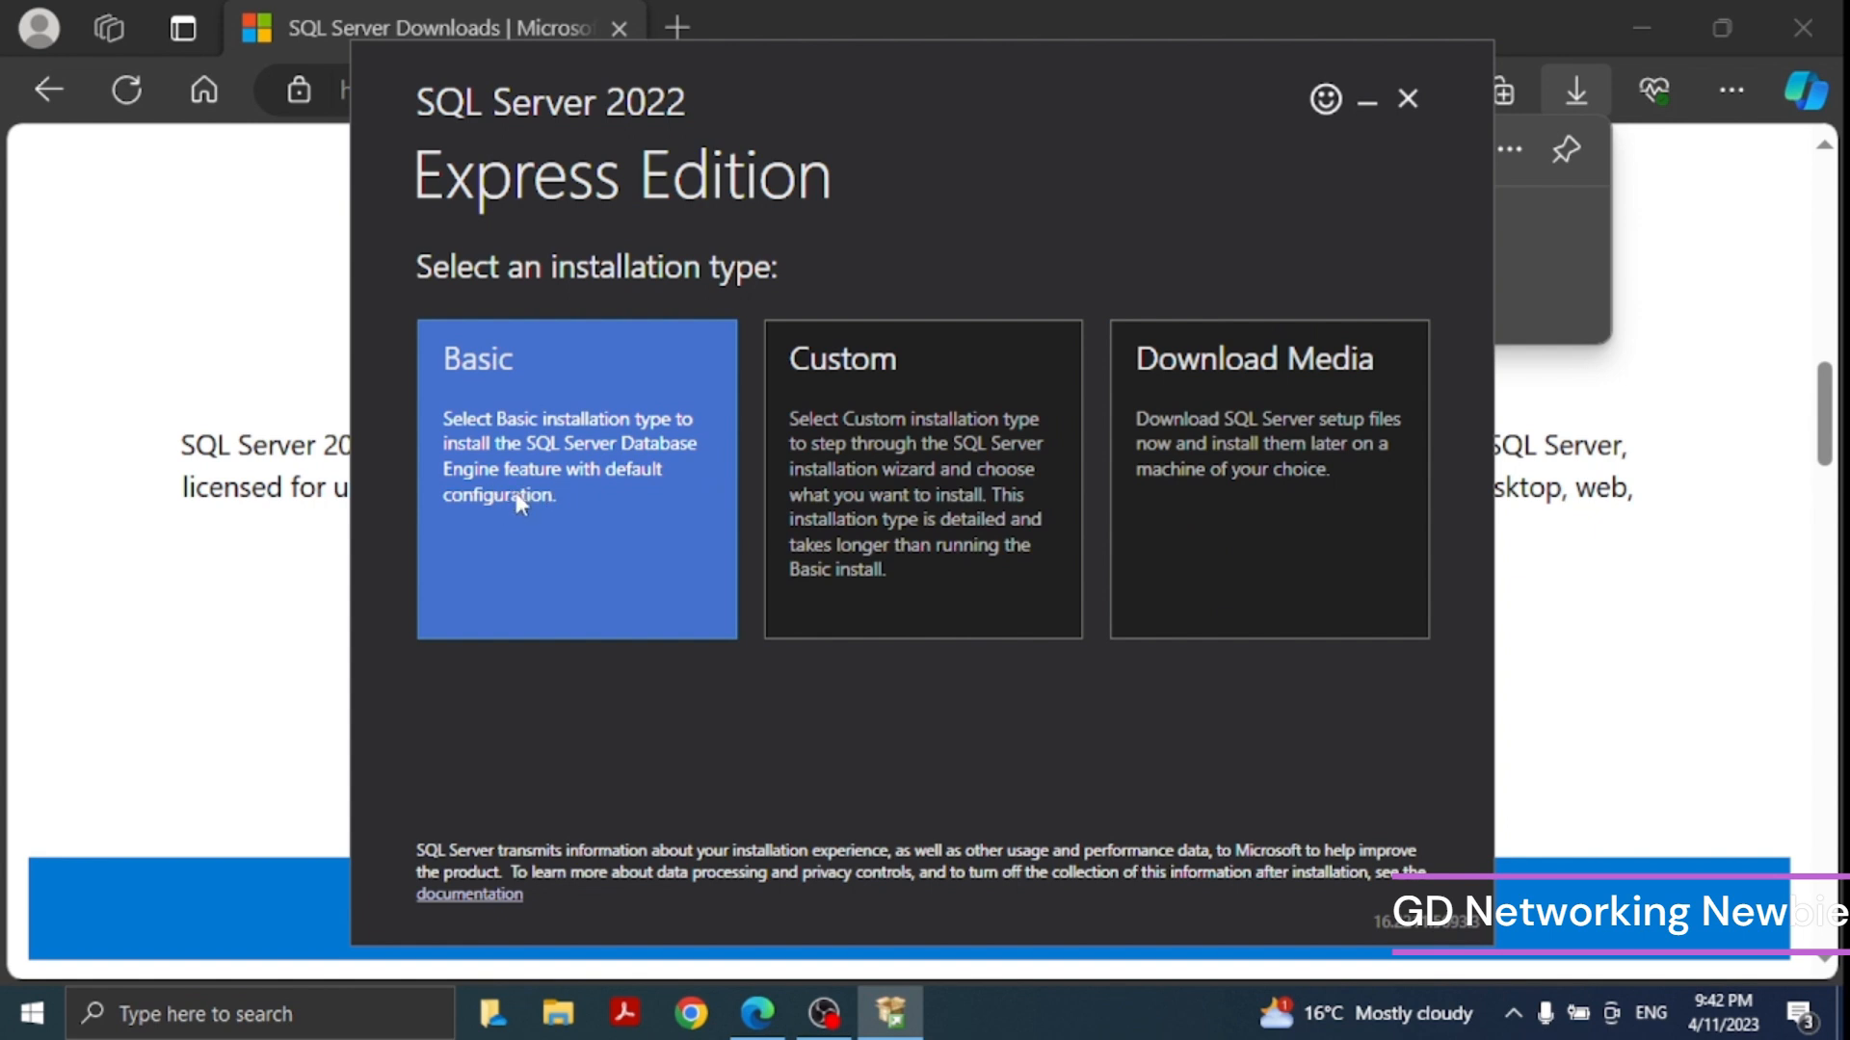
{"action": "left_click", "coordinate": [520, 501]}
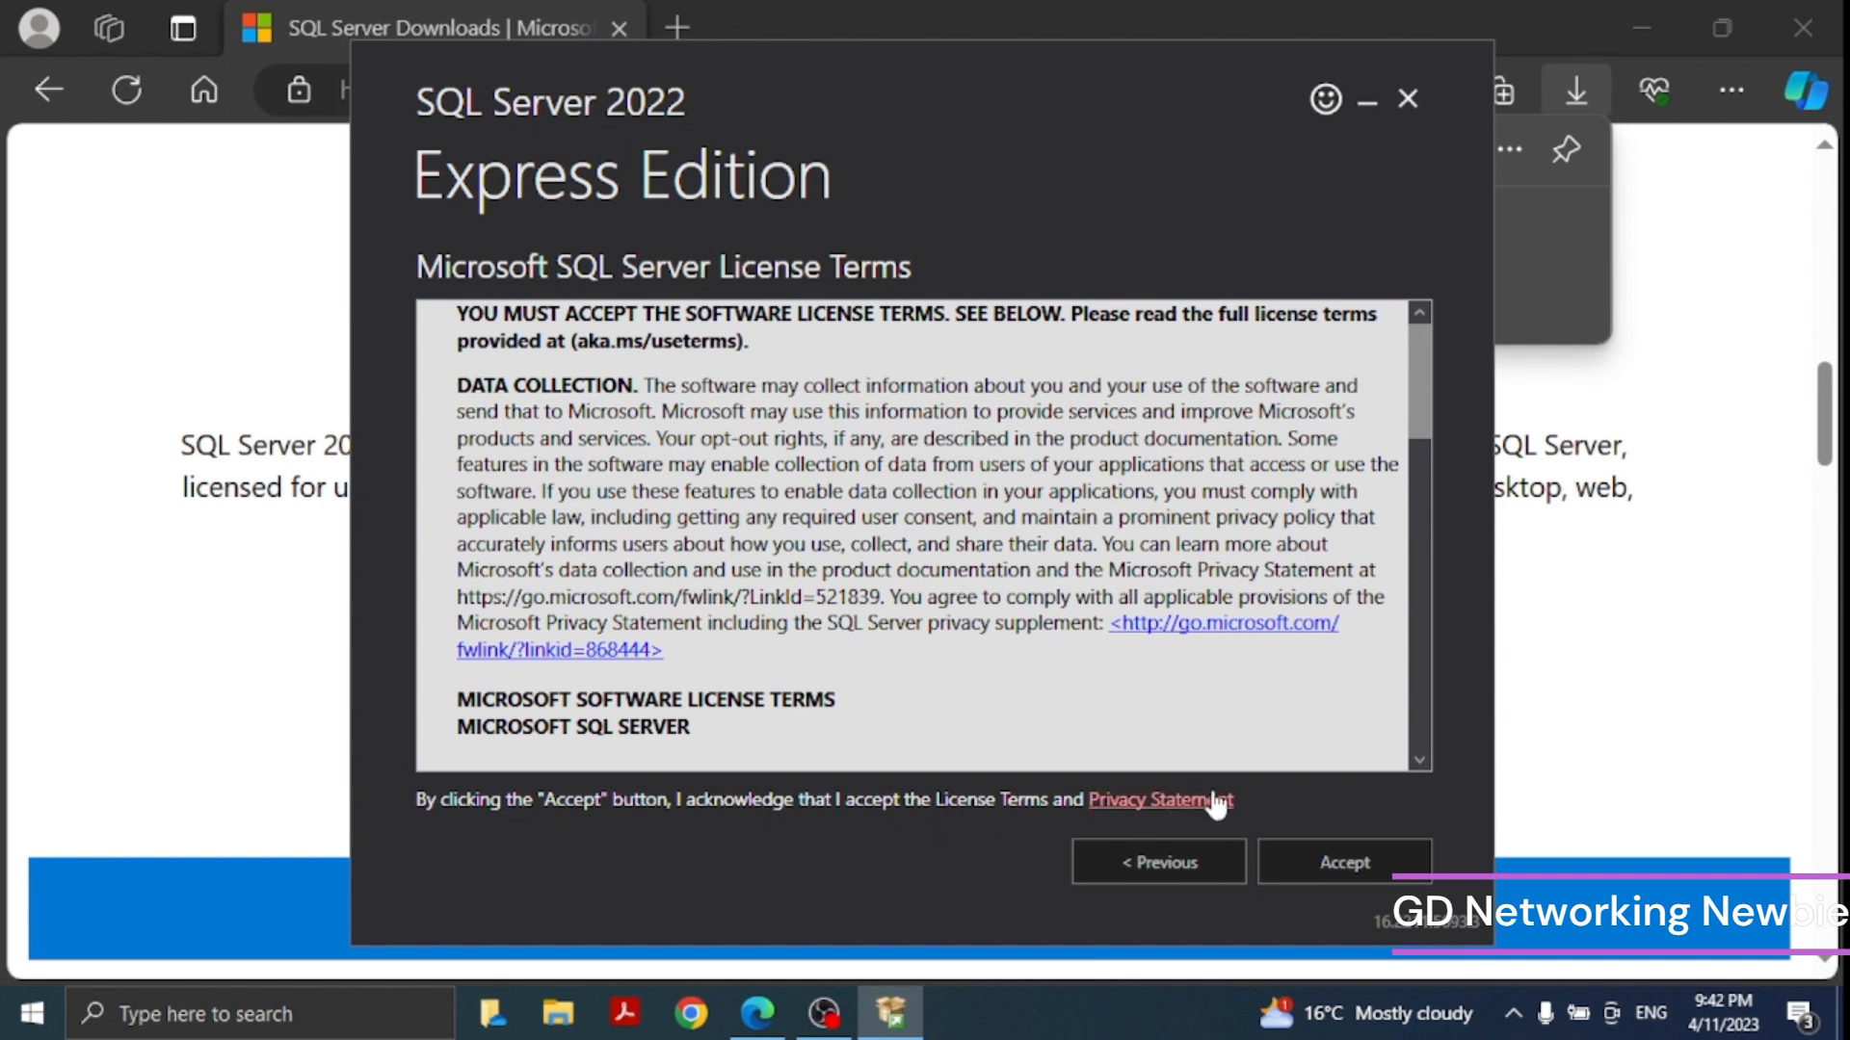
{"action": "left_click", "coordinate": [1316, 867]}
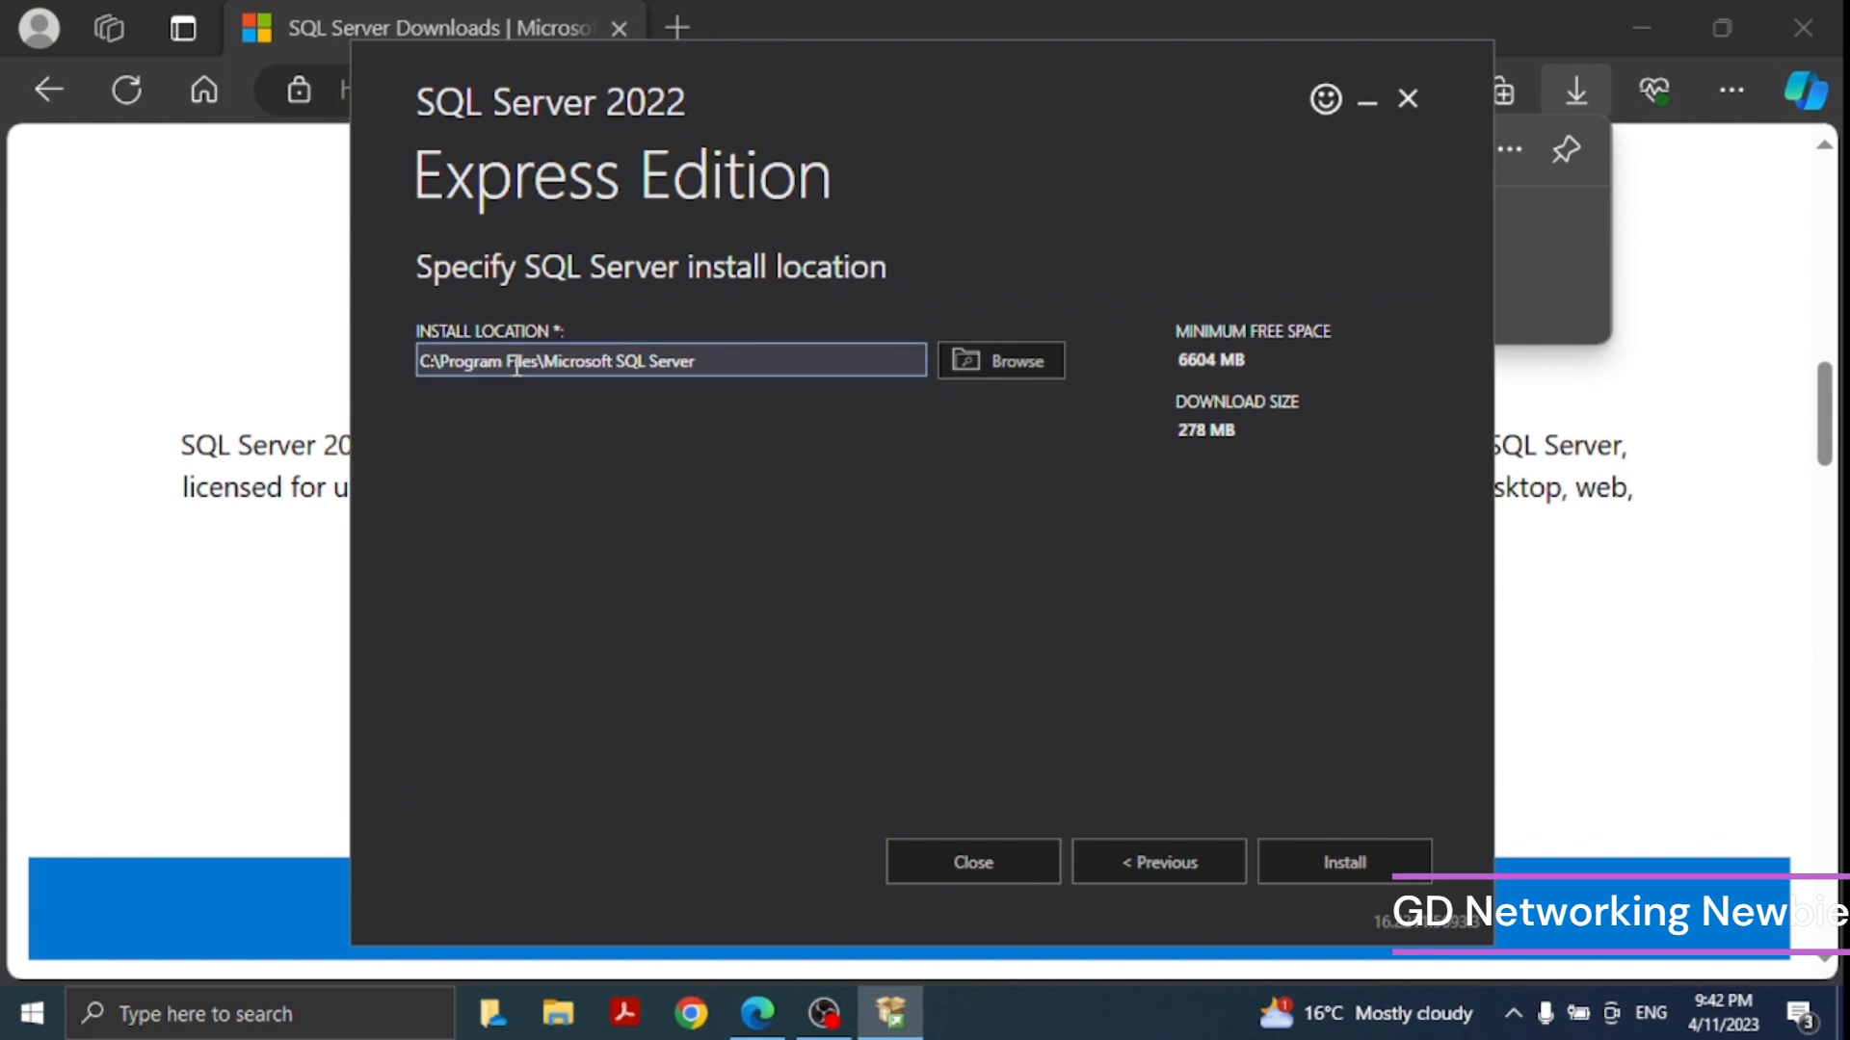
- Set the install location to D:\Program Files\Microsoft SQL Server and start the installation
{"action": "left_click", "coordinate": [431, 364]}
{"action": "key", "text": "BackSpace"}
{"action": "type", "text": "D"}
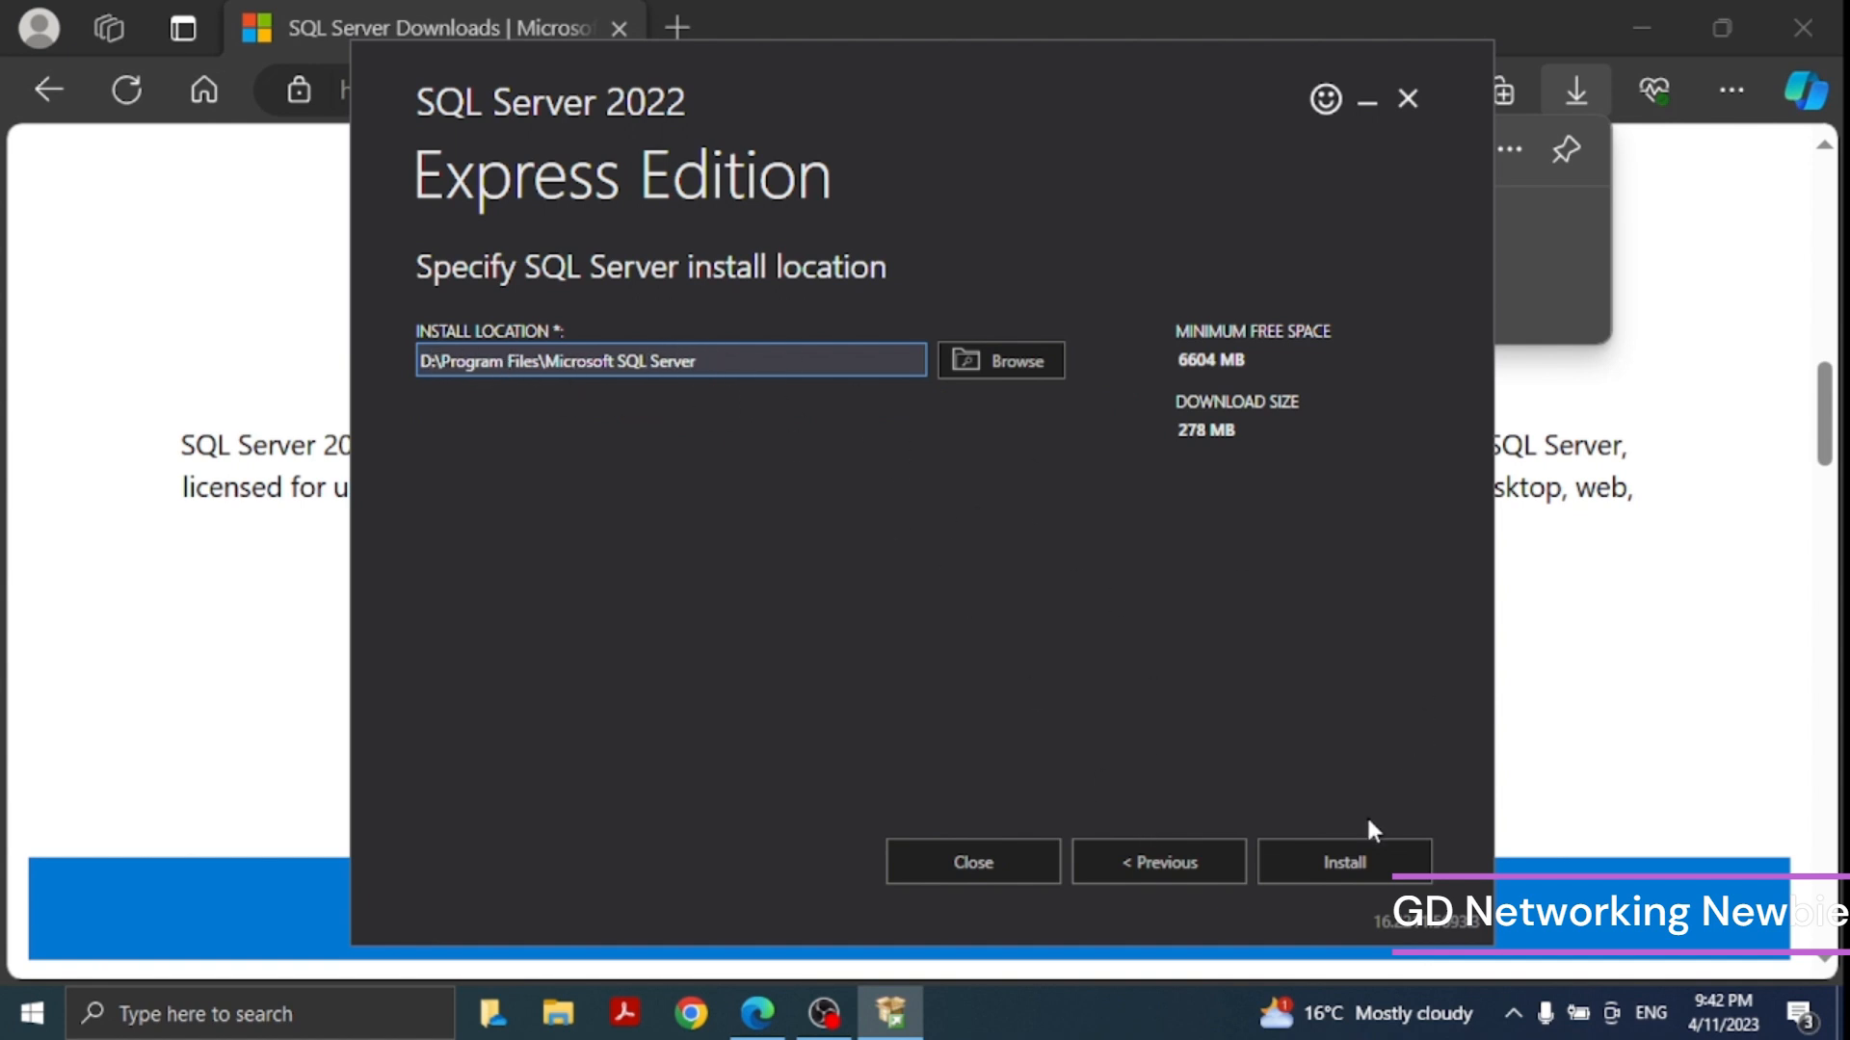
{"action": "left_click", "coordinate": [1333, 867]}
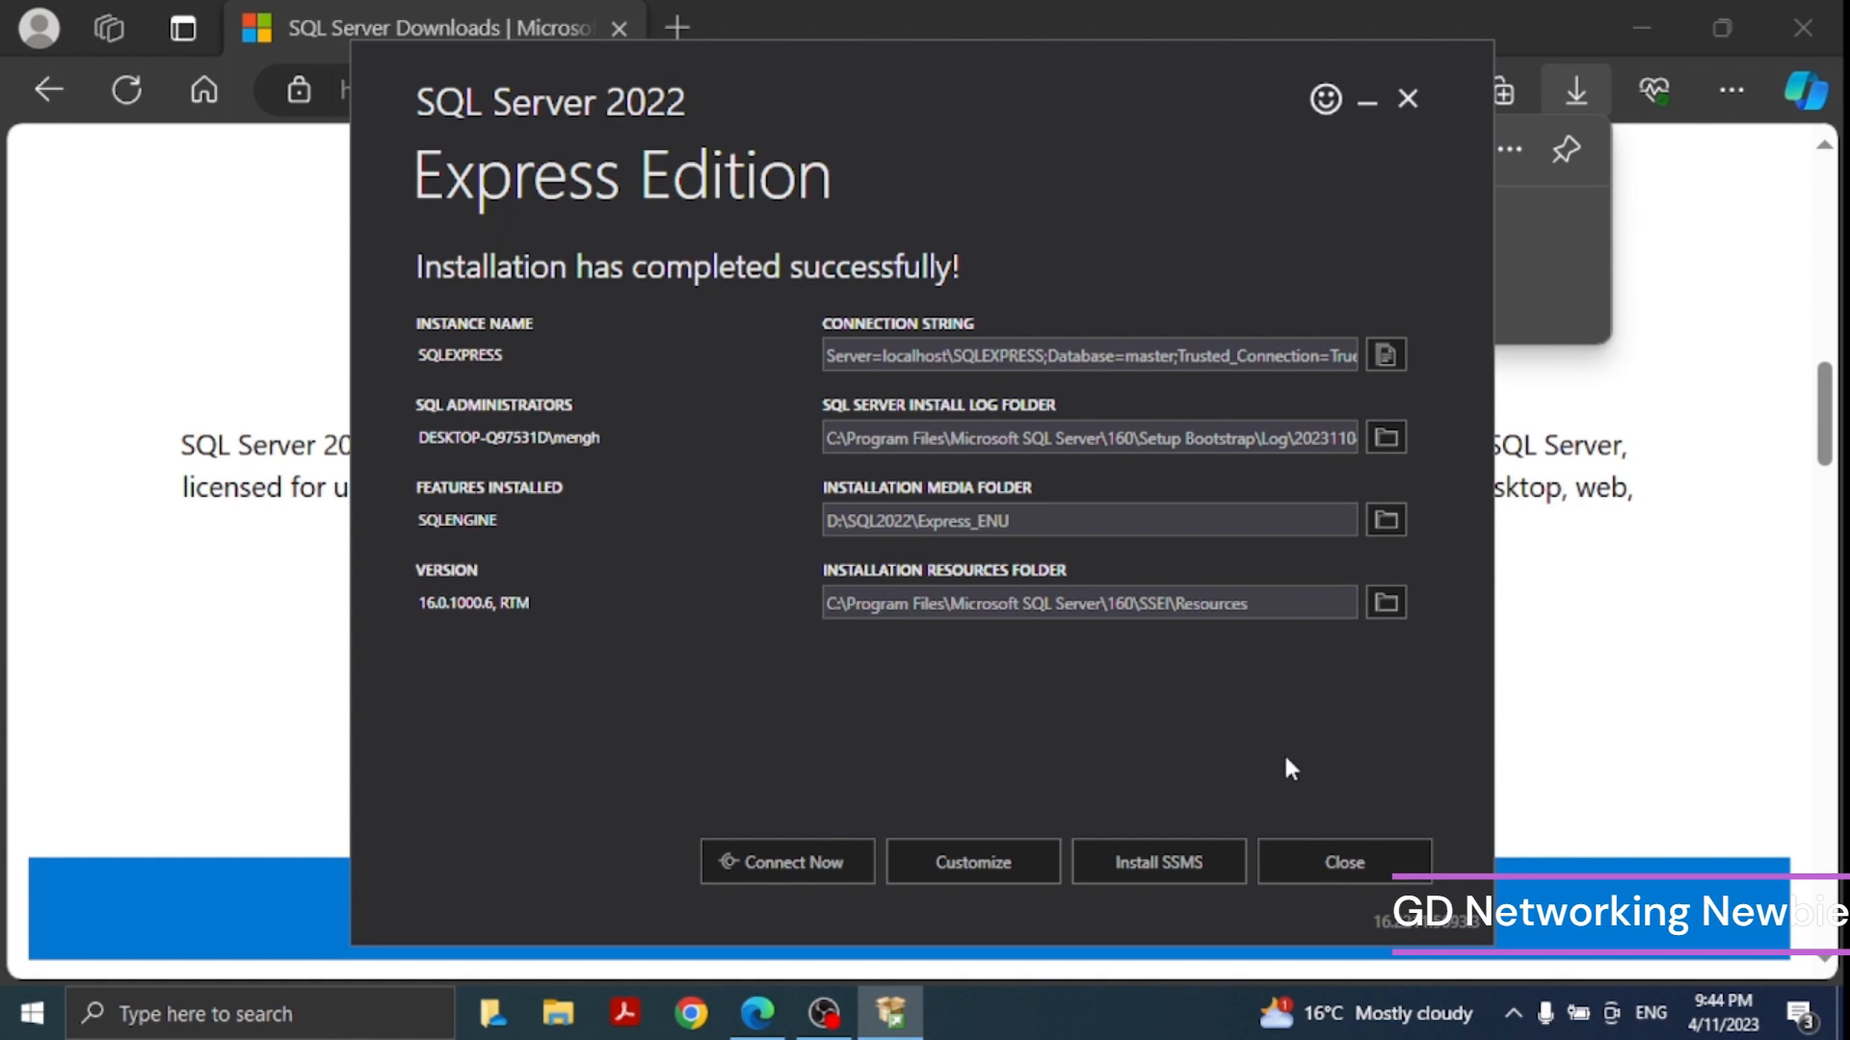
- Open the SSMS download page and download SQL Server Management Studio (SSMS) 19.1
{"action": "left_click", "coordinate": [1168, 870]}
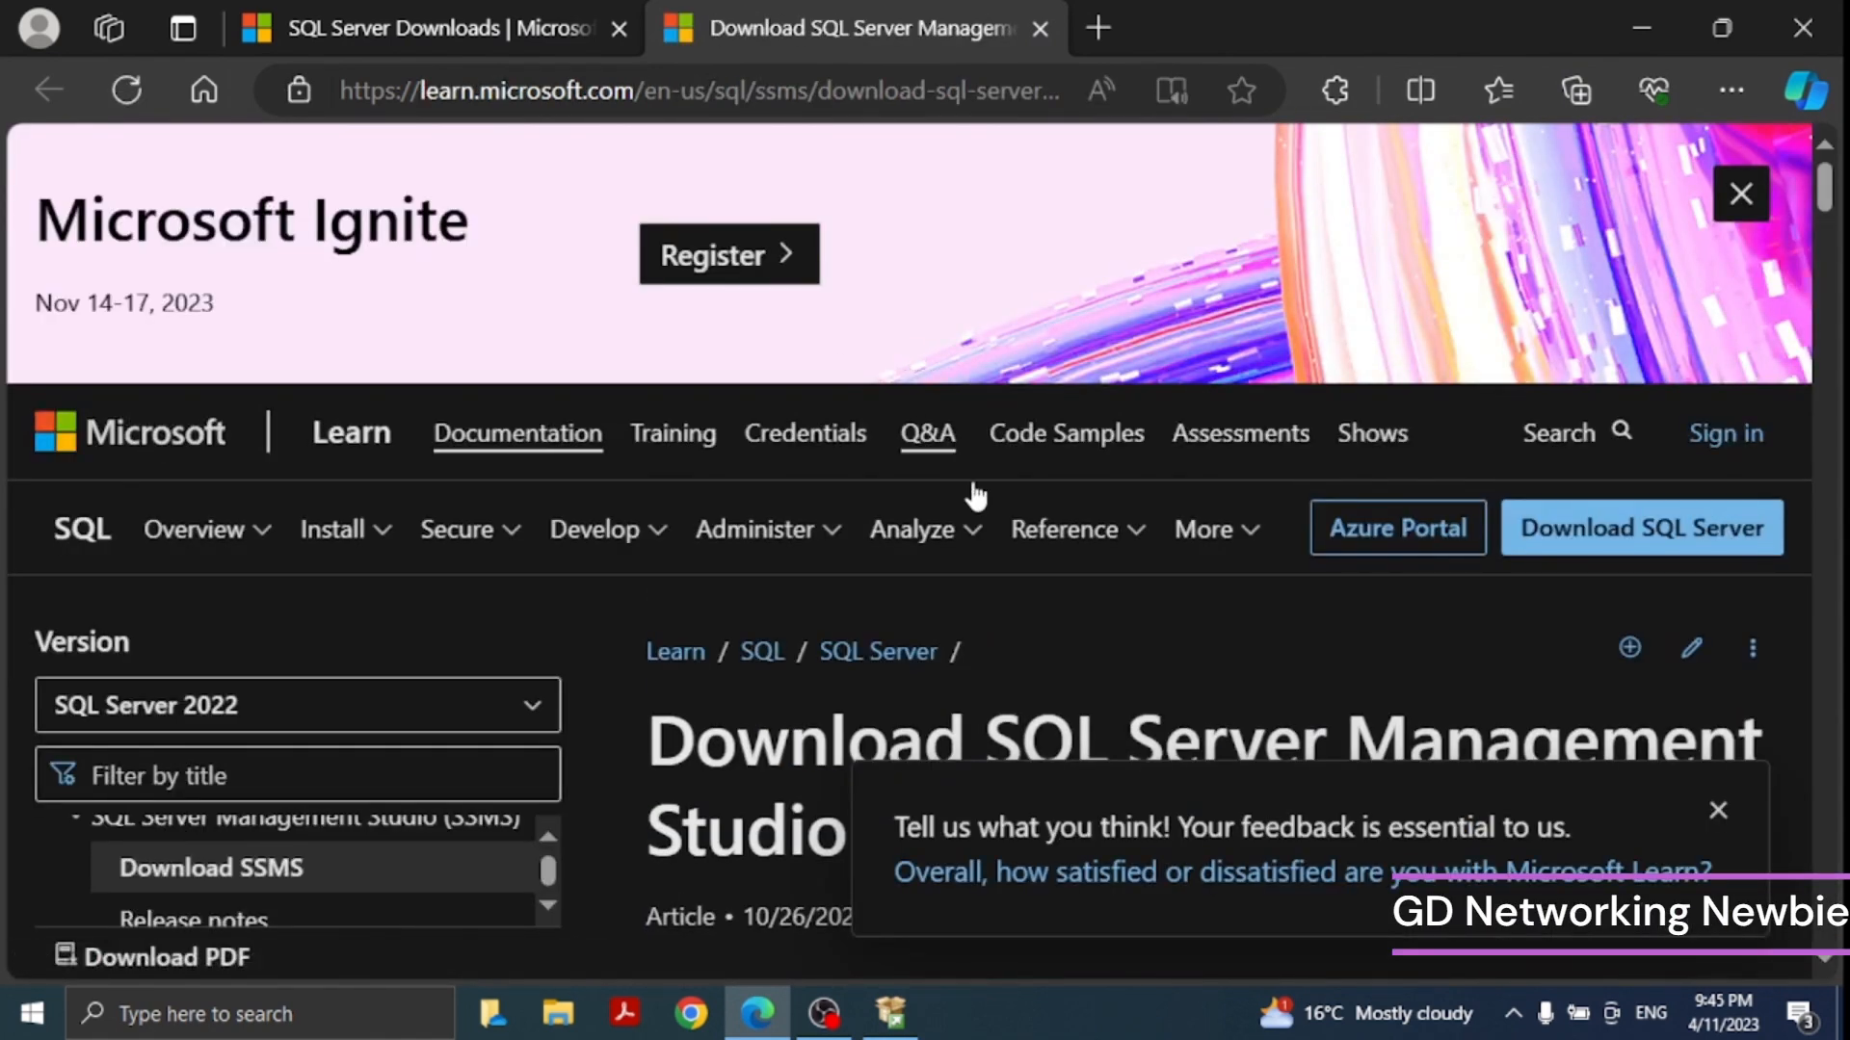
{"action": "scroll", "coordinate": [1114, 609], "scroll_direction": "down", "scroll_amount": 2}
{"action": "scroll", "coordinate": [1272, 555], "scroll_direction": "down", "scroll_amount": 1}
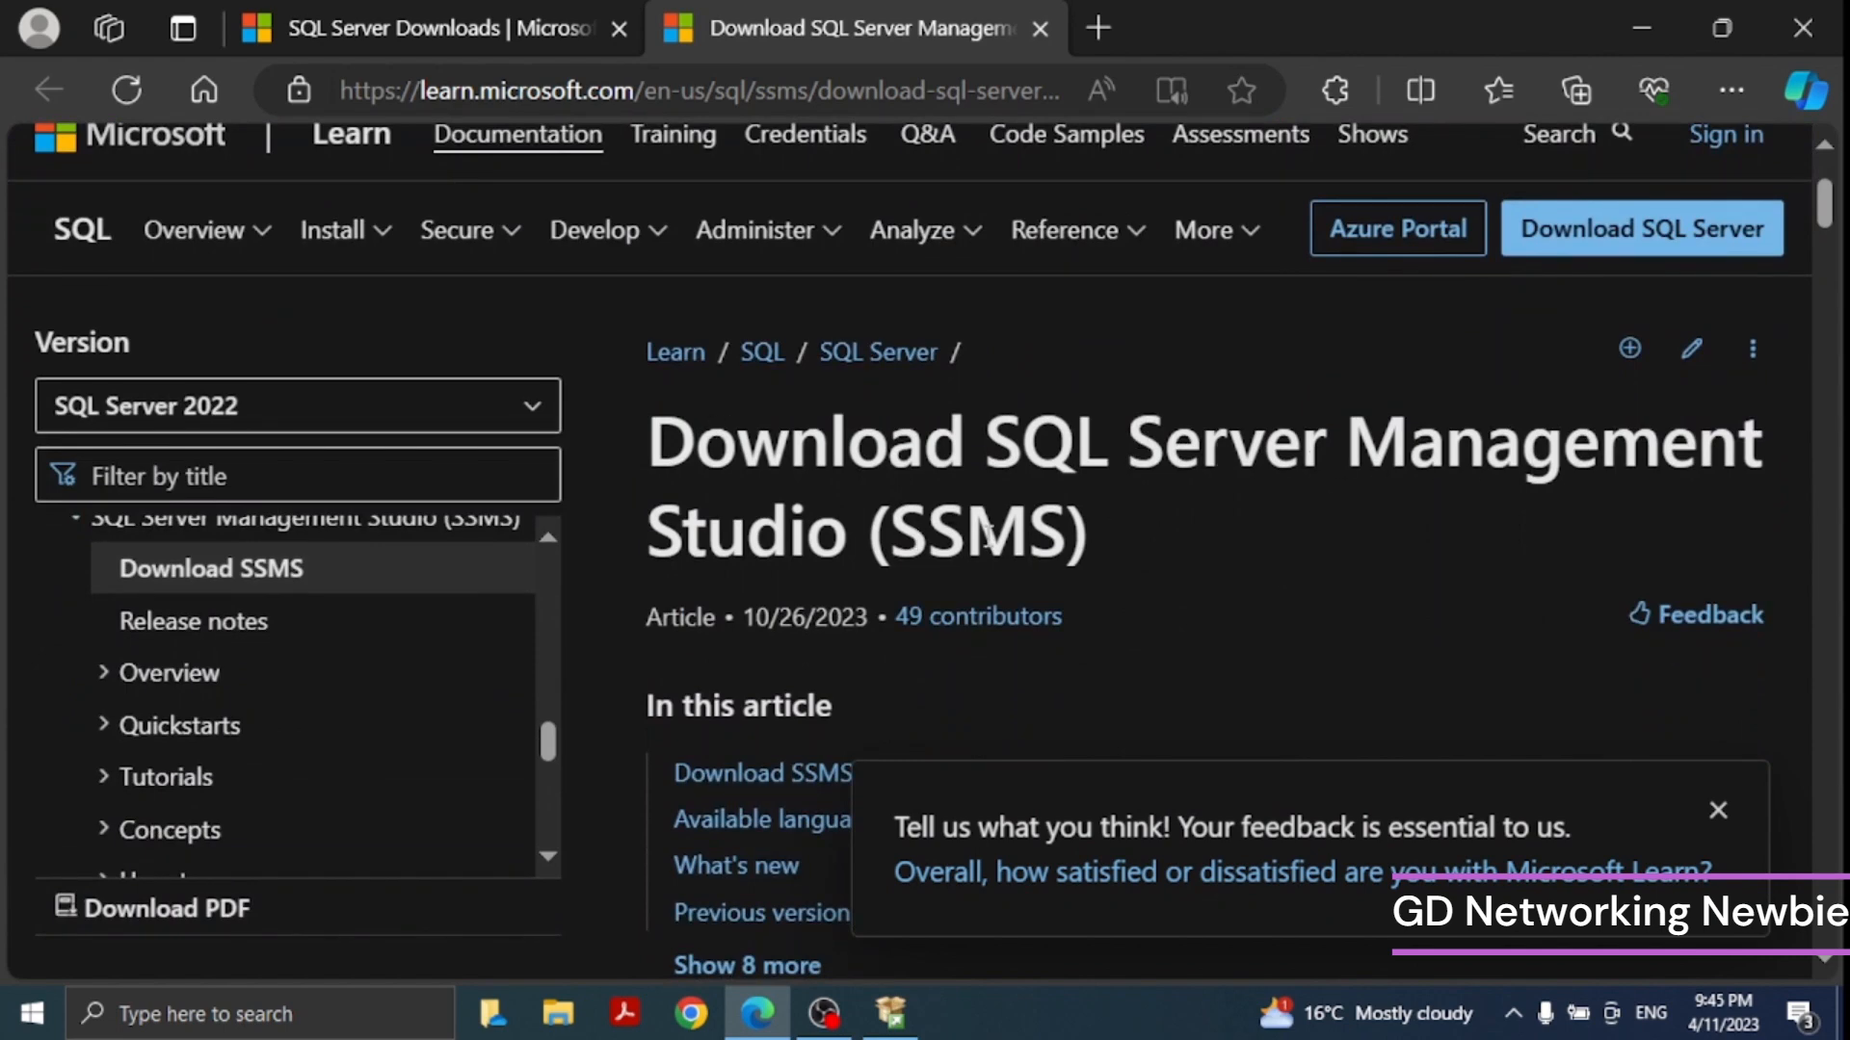
{"action": "scroll", "coordinate": [1060, 530], "scroll_direction": "down", "scroll_amount": 6}
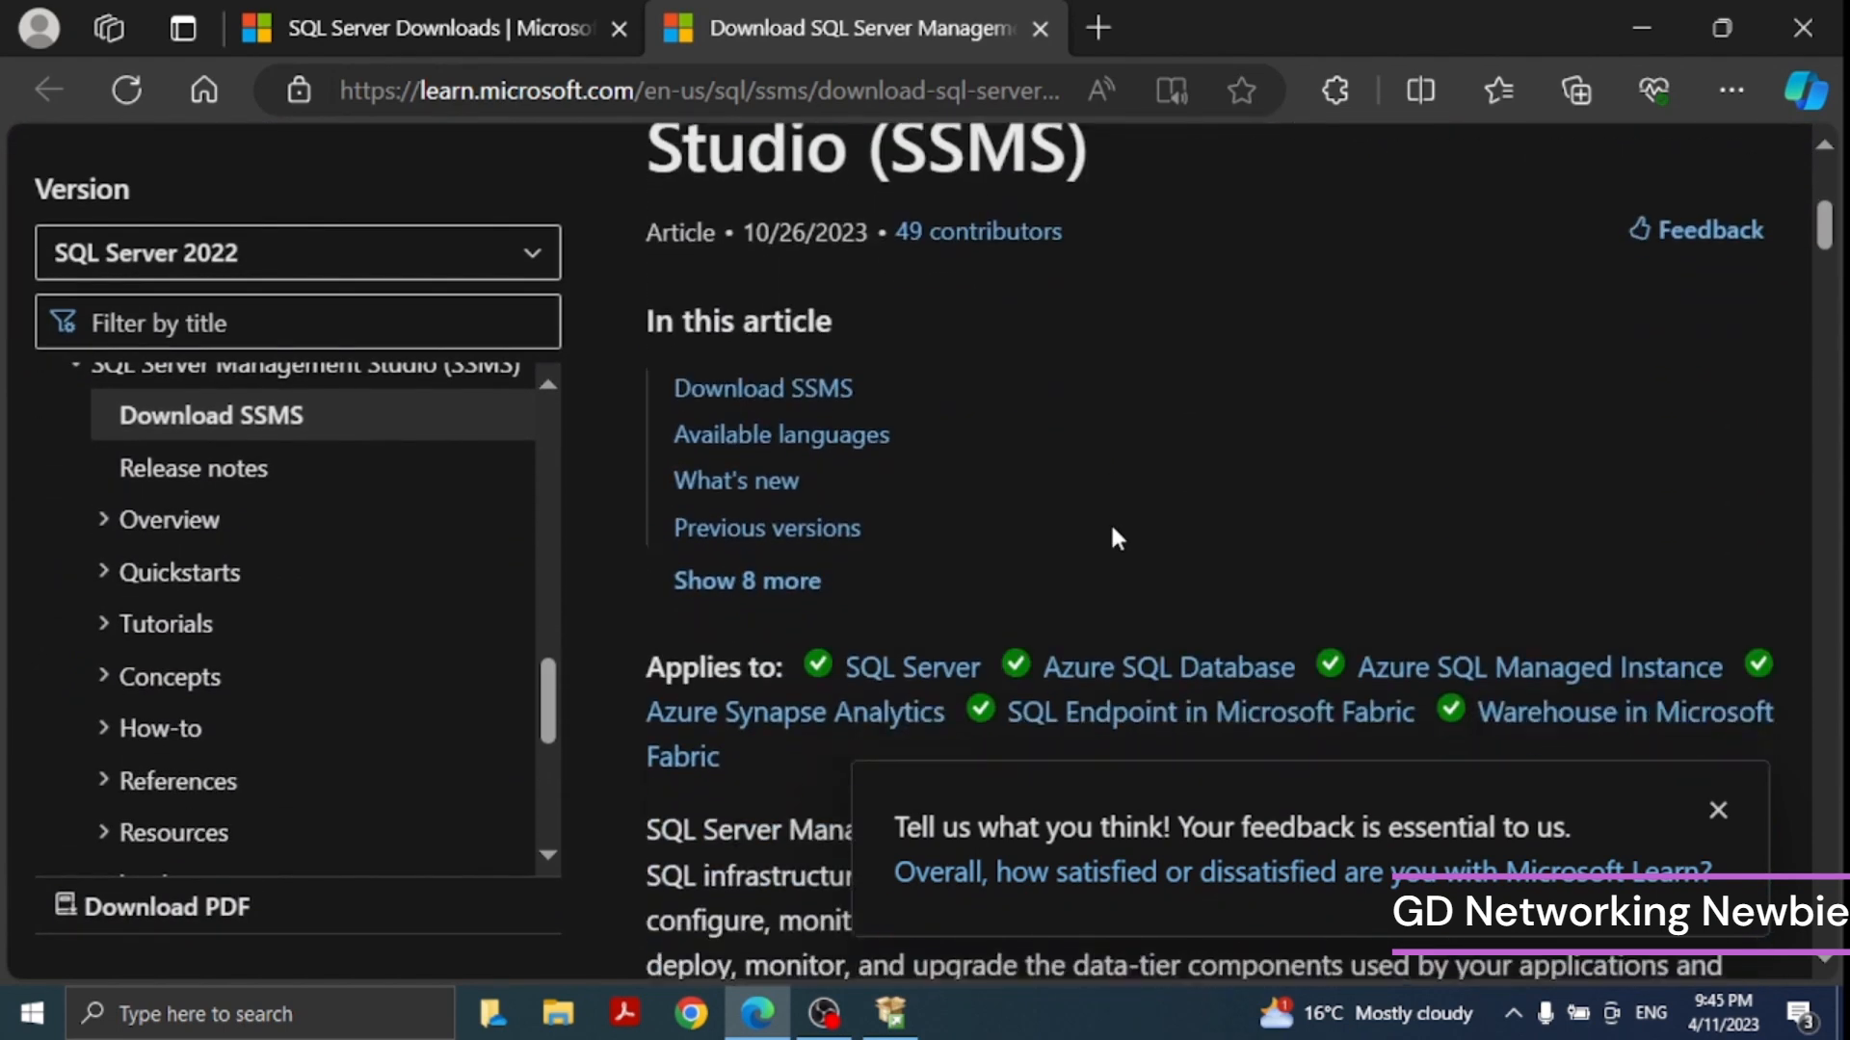
{"action": "scroll", "coordinate": [1137, 511], "scroll_direction": "down", "scroll_amount": 5}
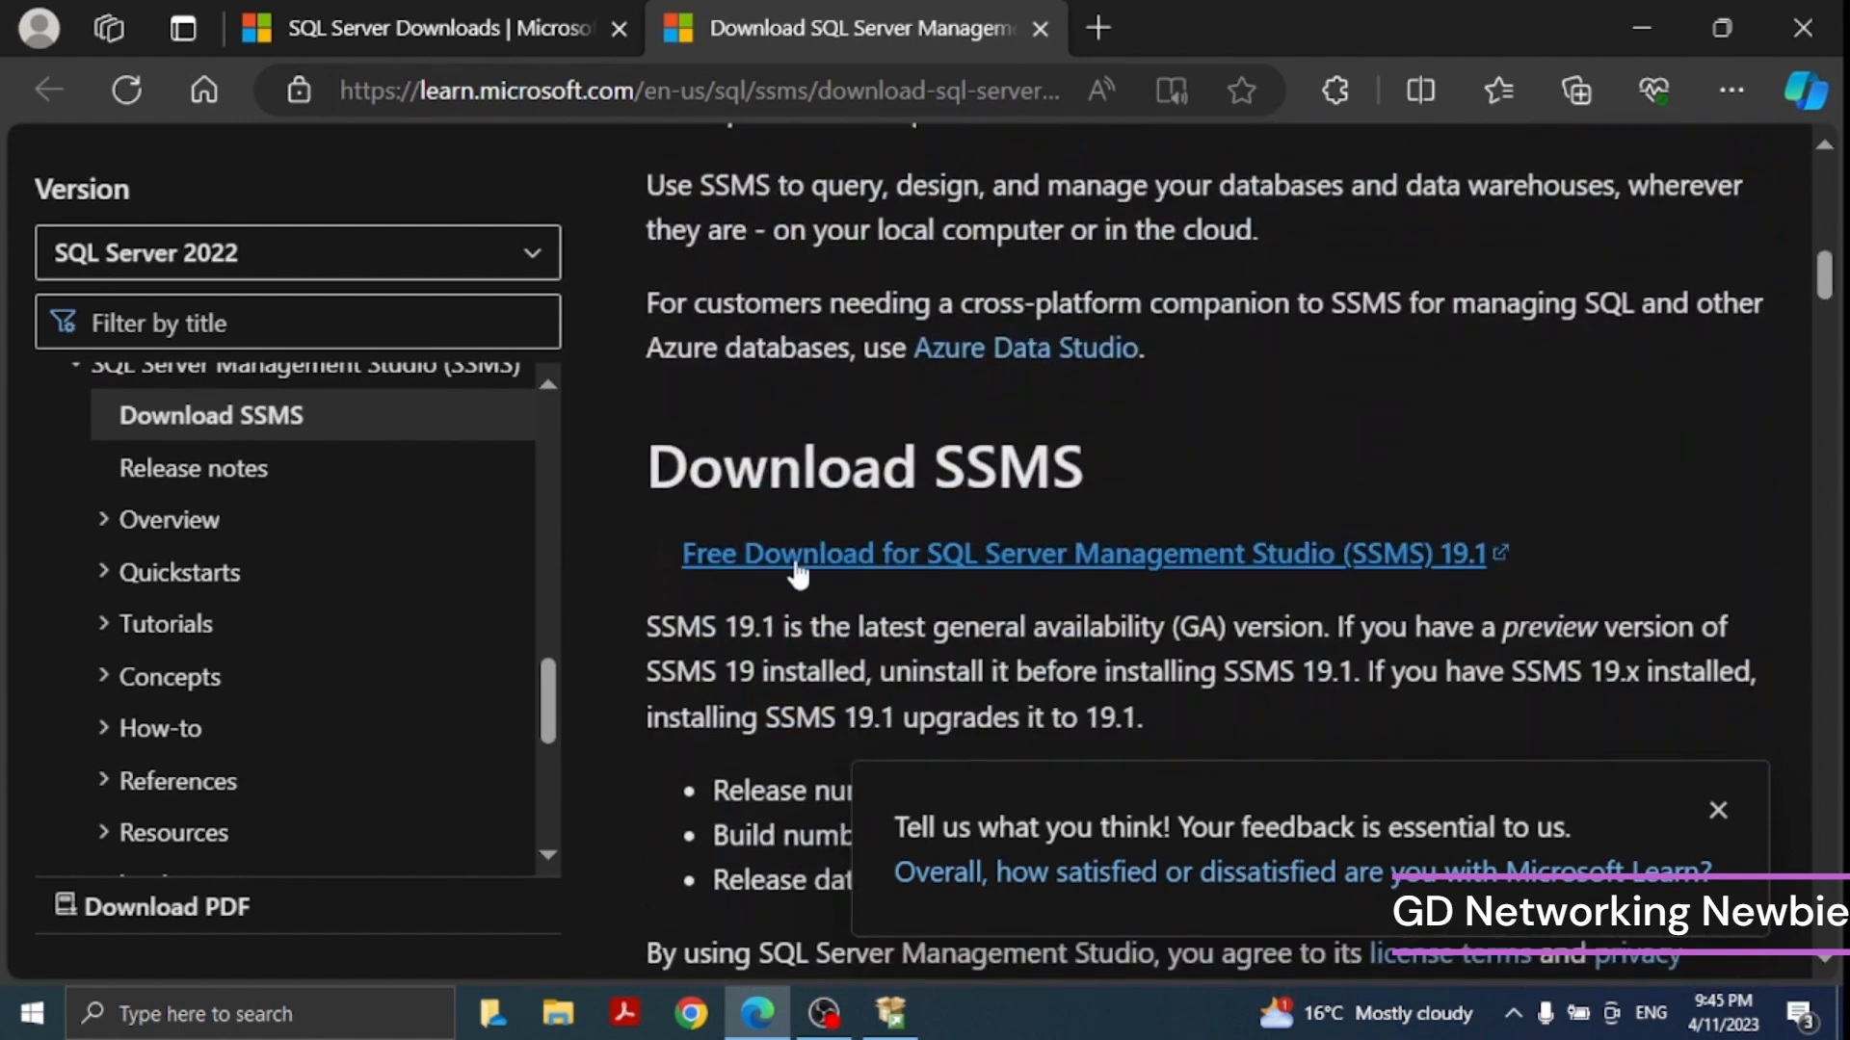
{"action": "left_click", "coordinate": [1024, 570]}
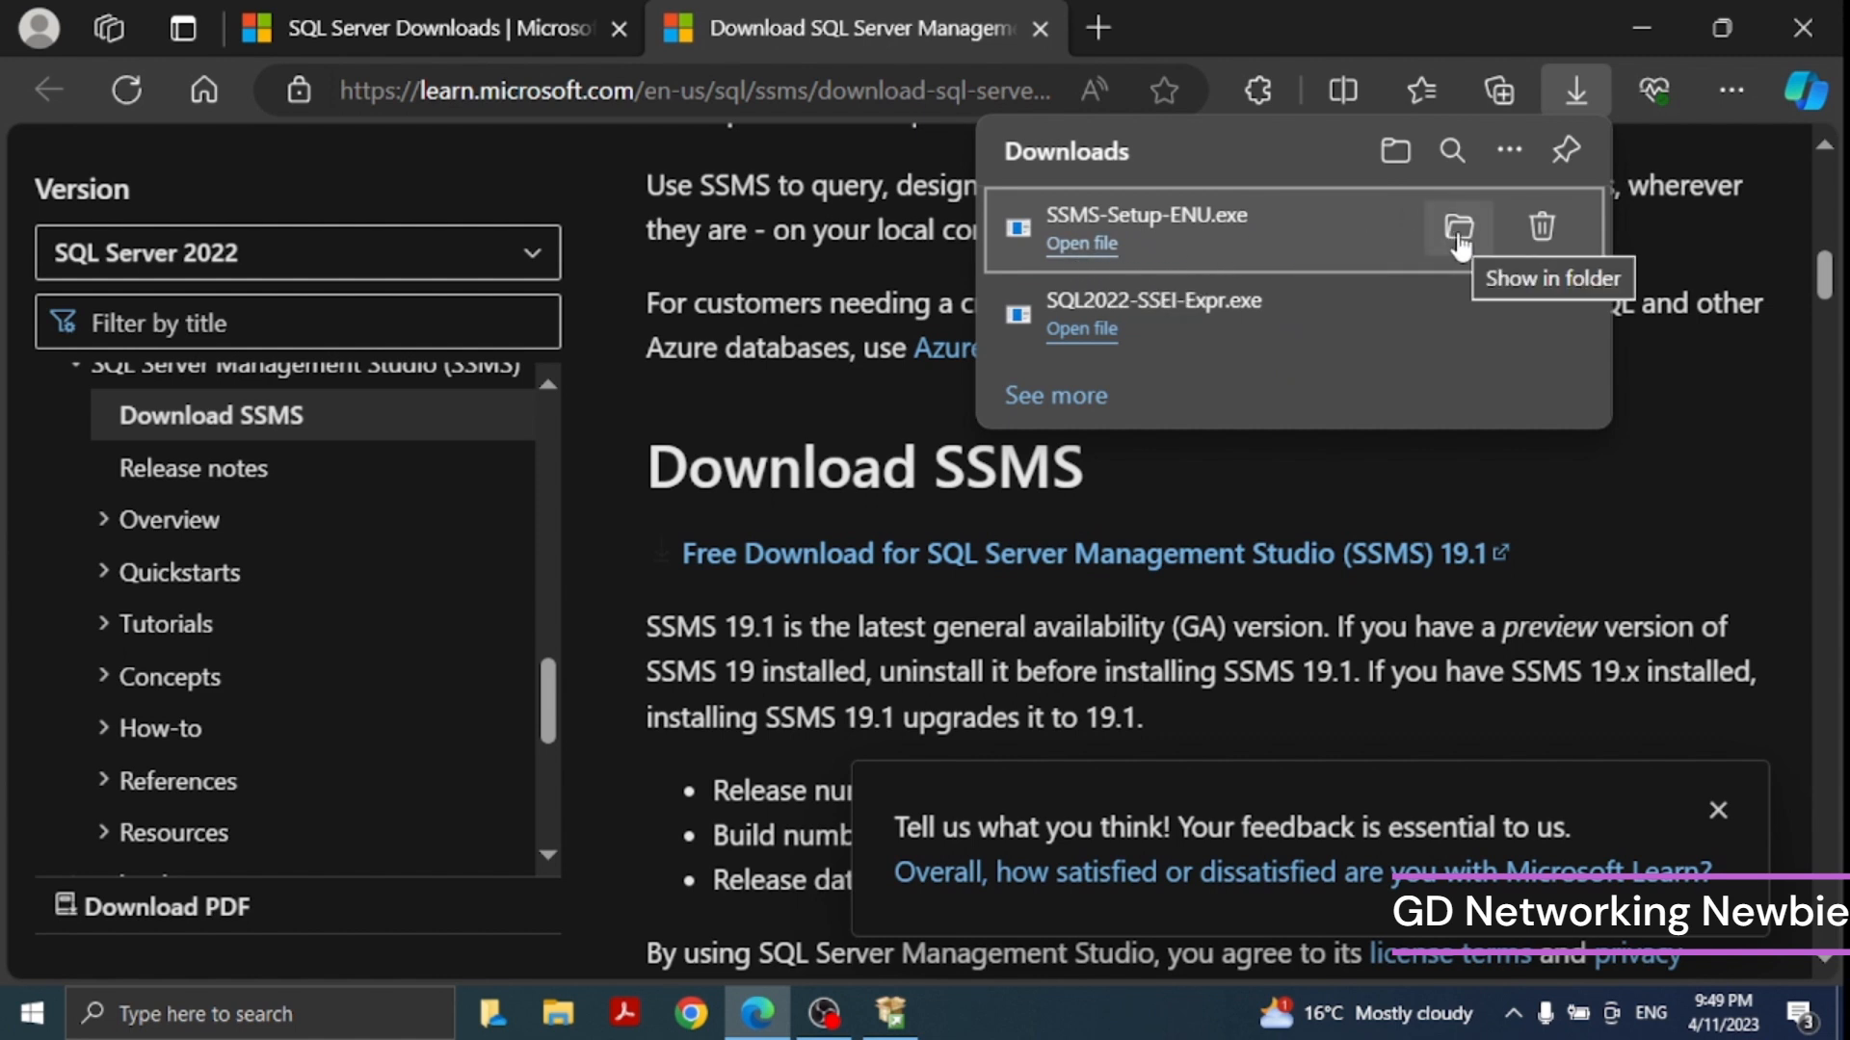
- Run the SSMS setup, set its location to D:\Program Files (x86)\Microsoft SQL Server Management Studio 19 and install
{"action": "left_click", "coordinate": [1069, 243]}
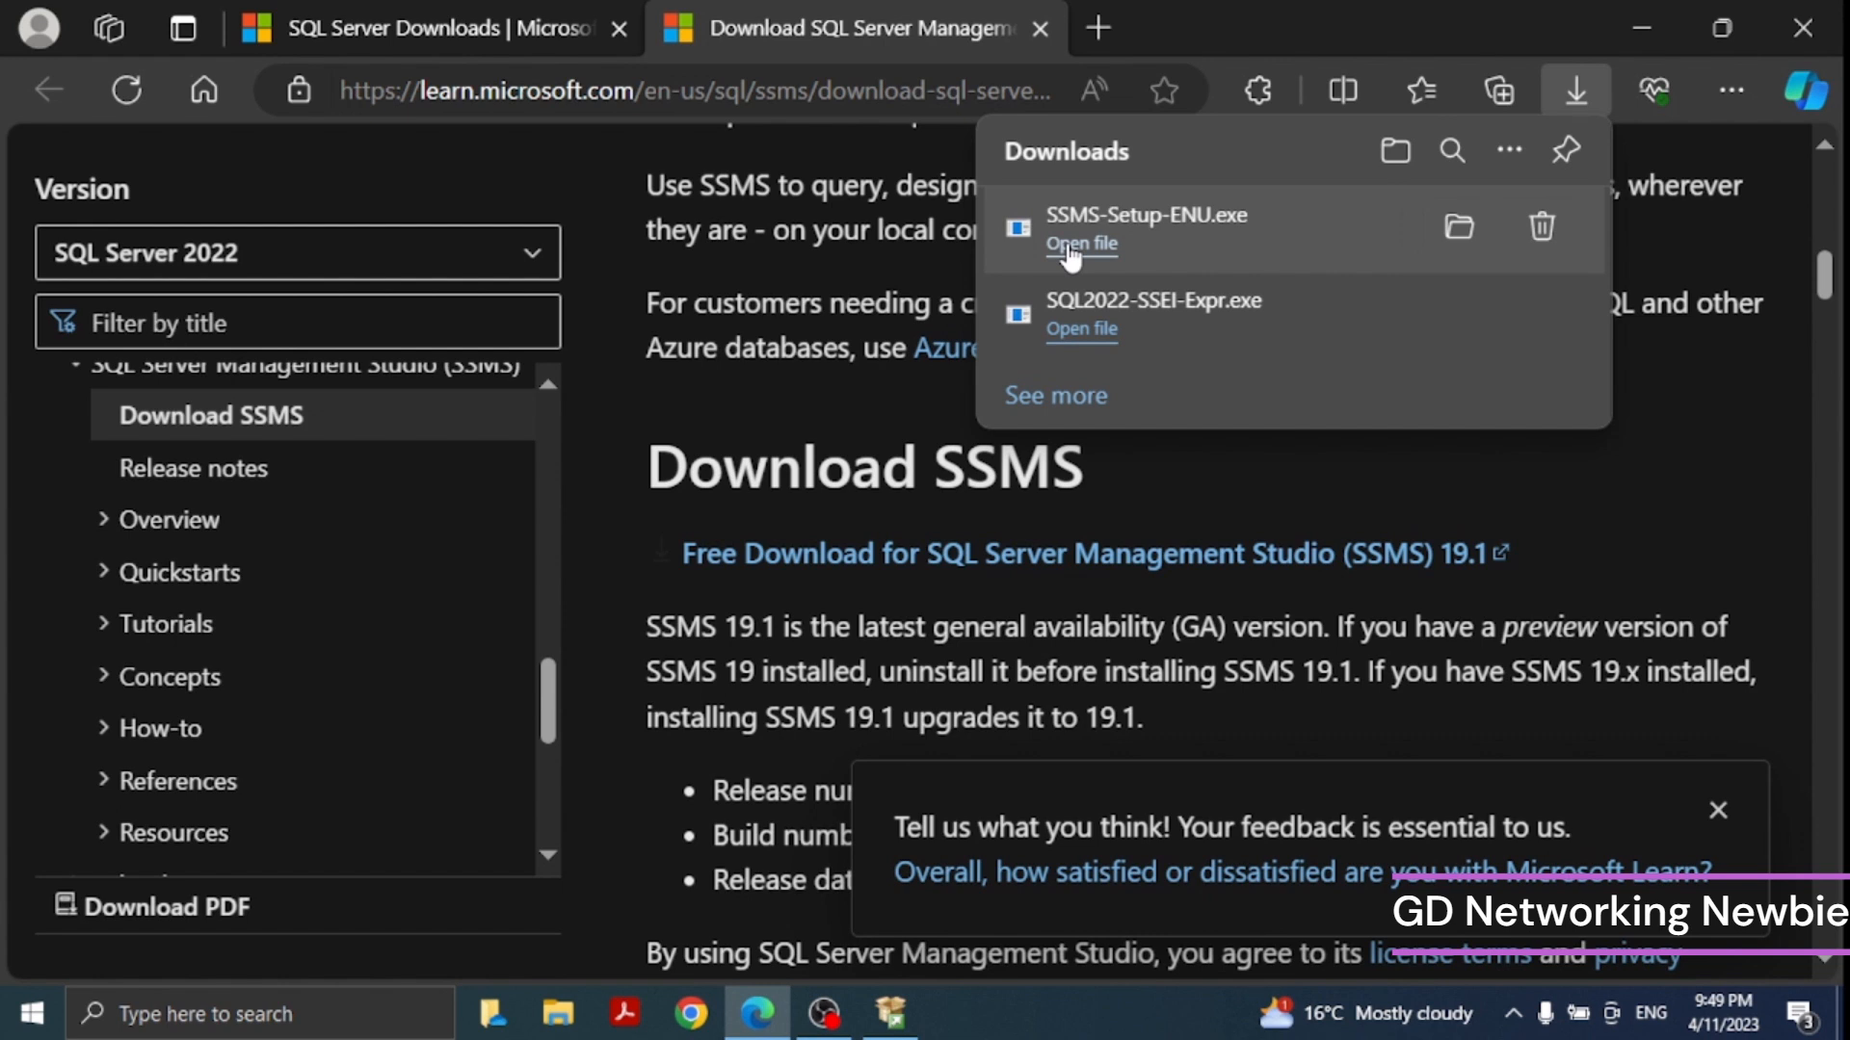
{"action": "left_click", "coordinate": [1071, 248]}
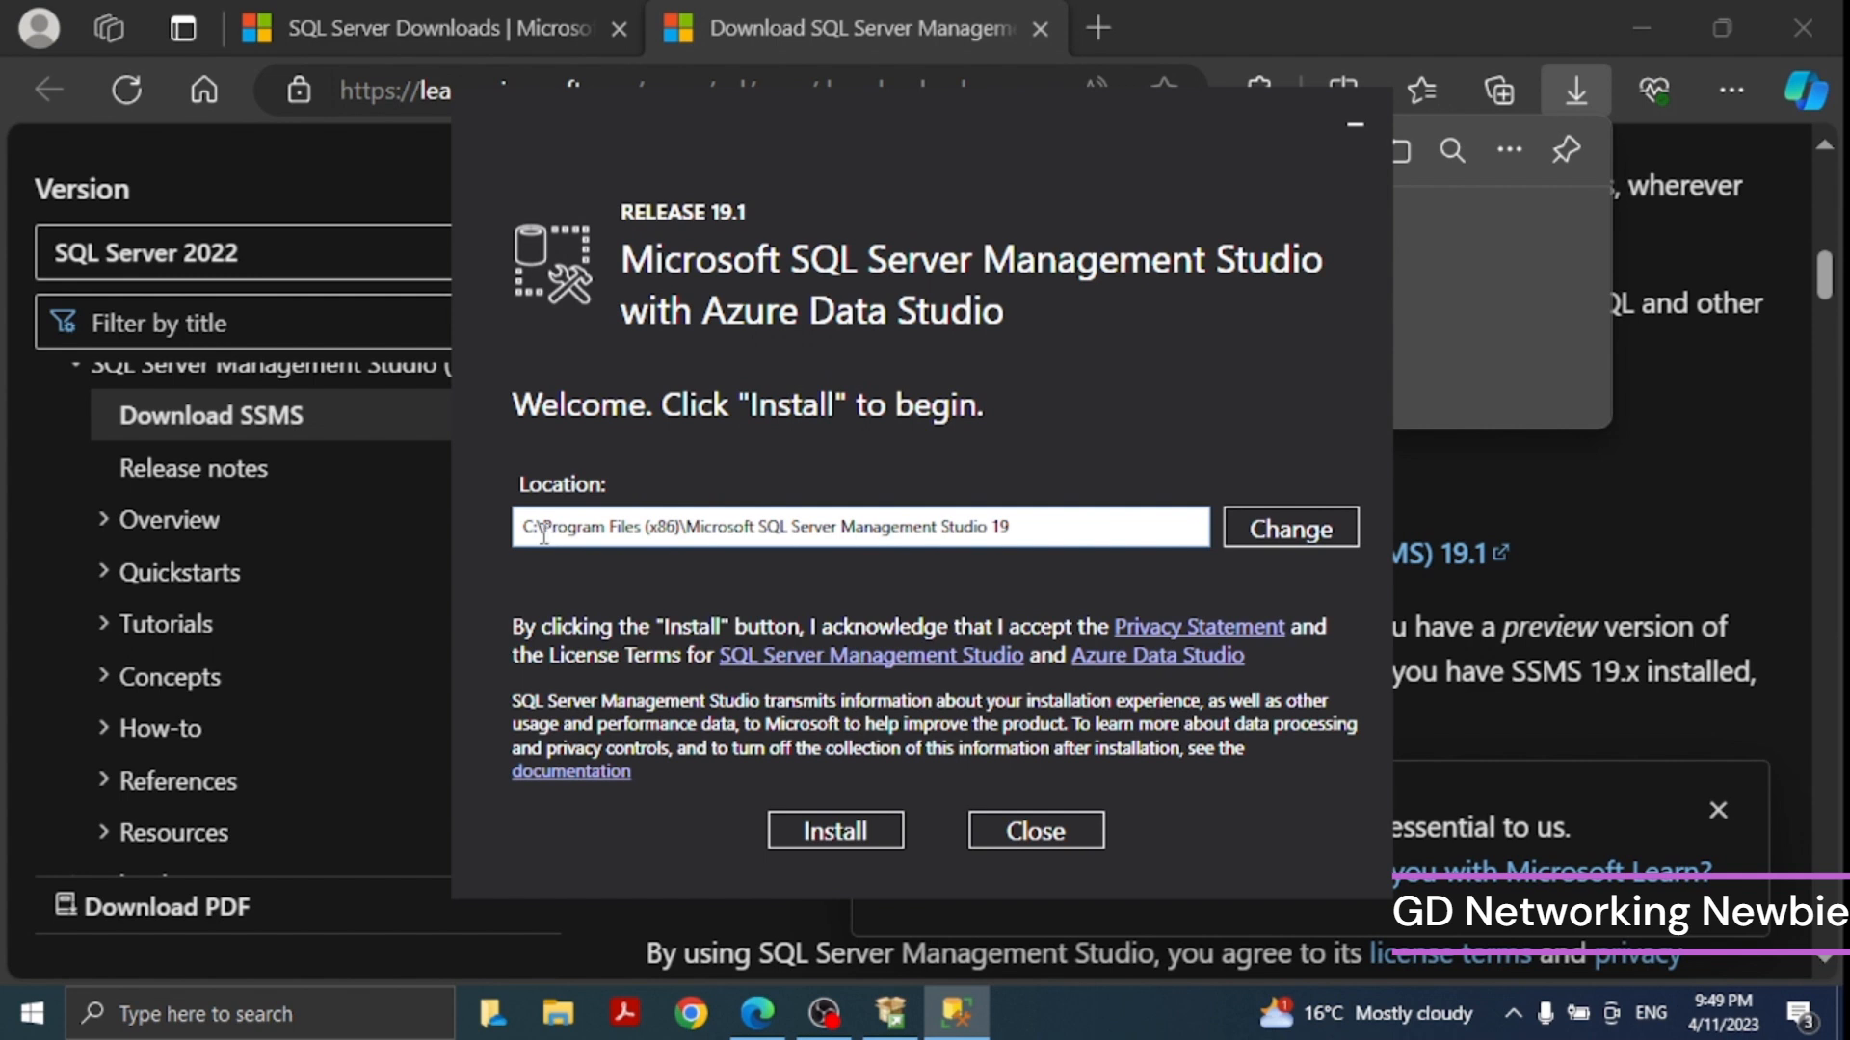
{"action": "left_click", "coordinate": [520, 534]}
{"action": "type", "text": "D"}
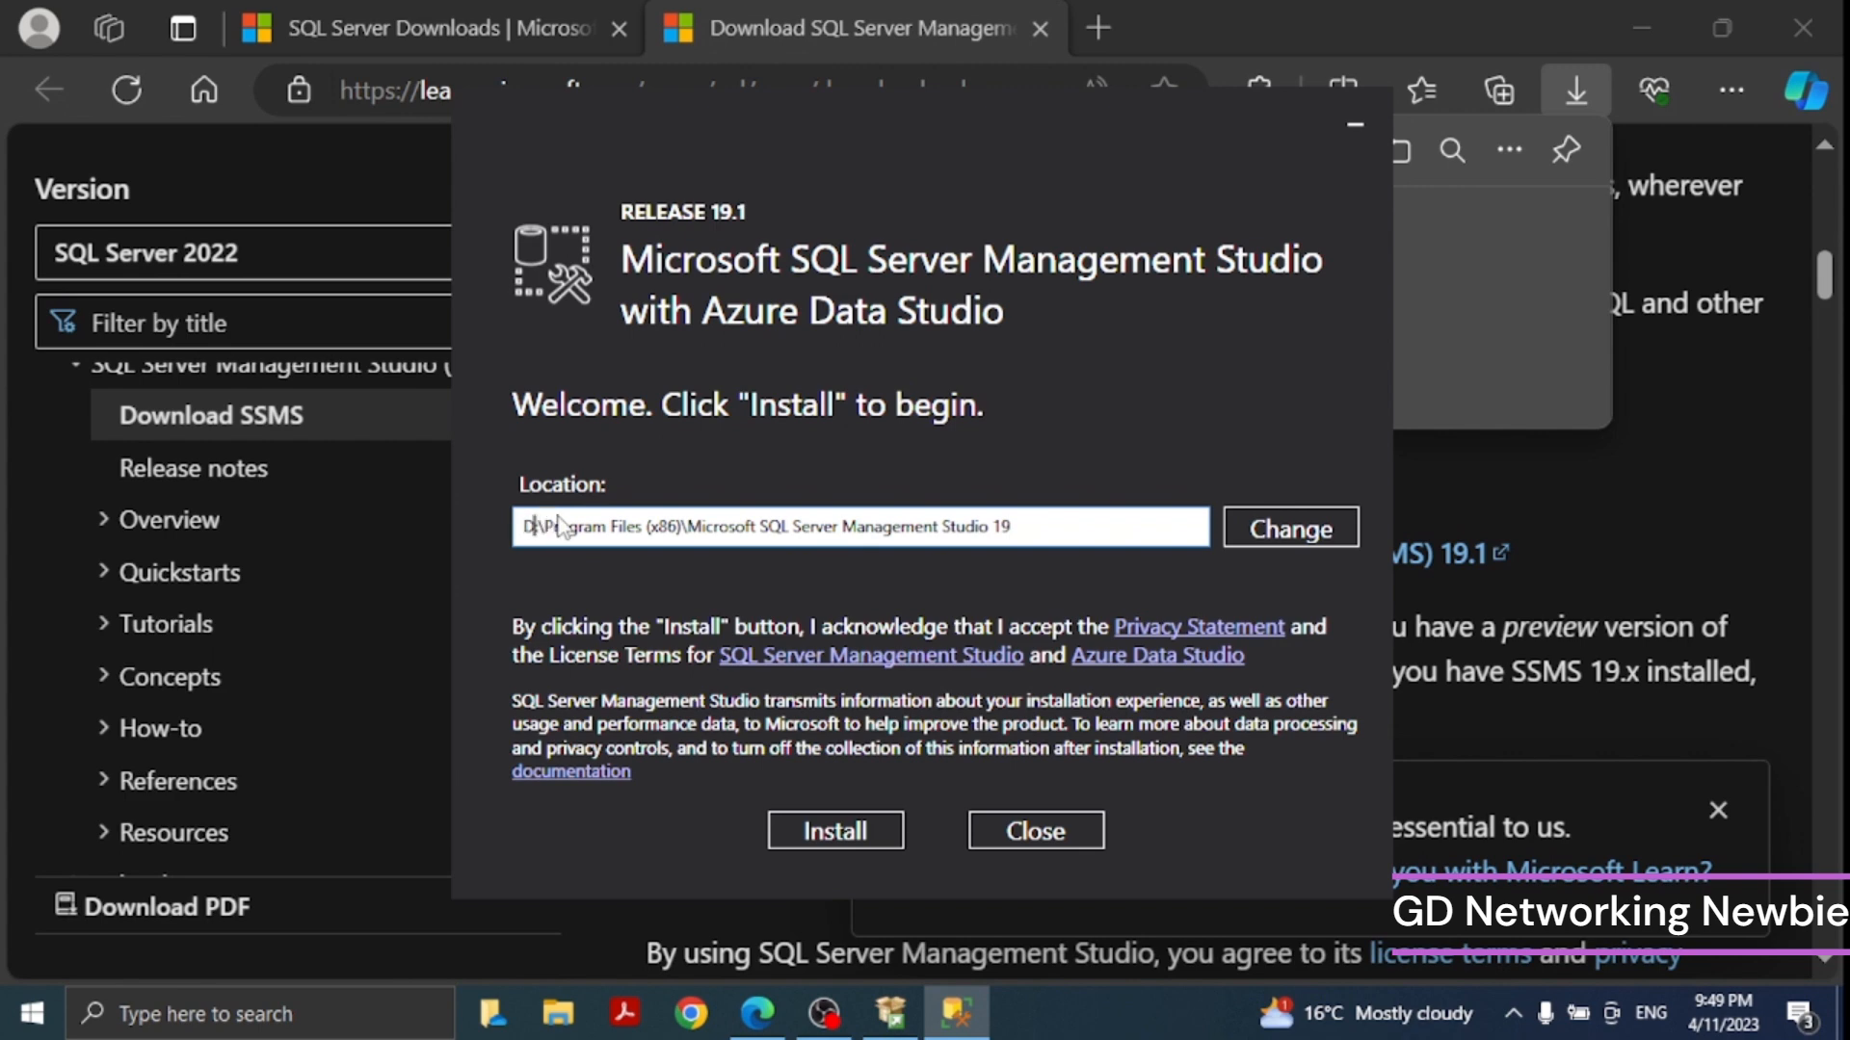
{"action": "left_click", "coordinate": [840, 834]}
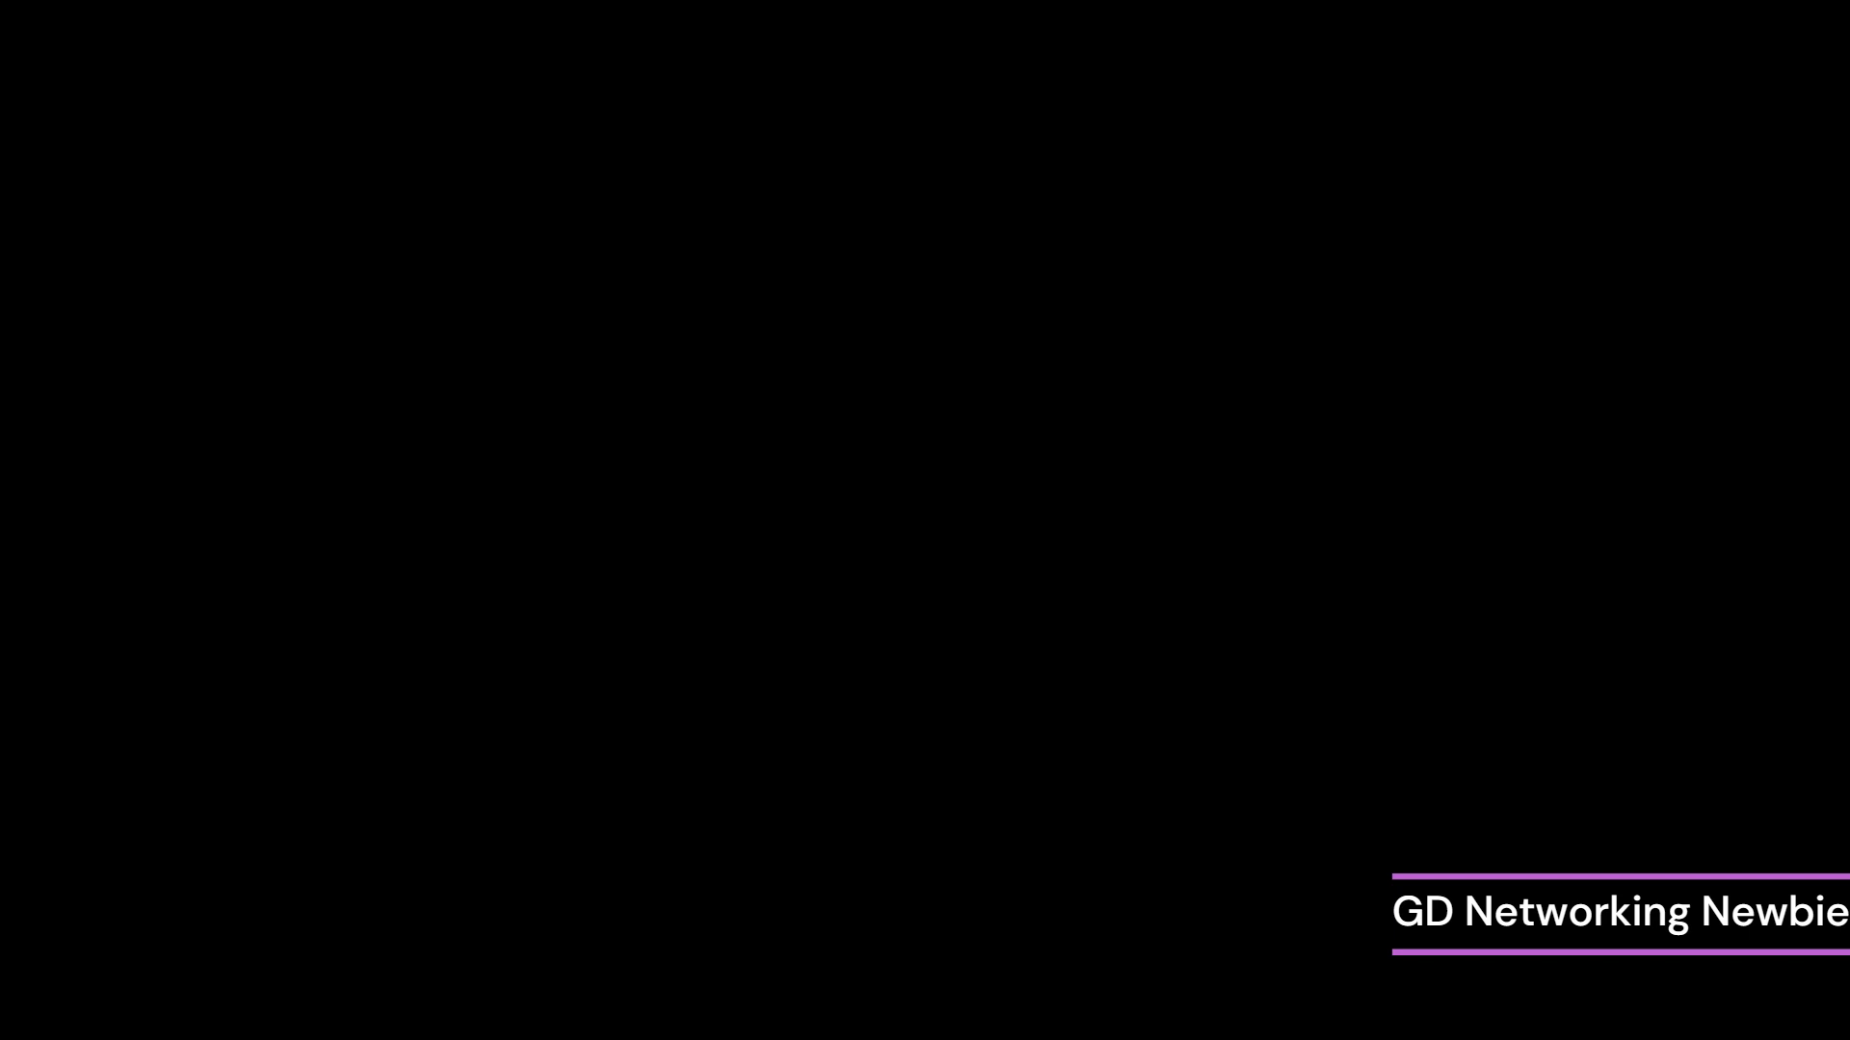
- Close the completed SSMS setup
{"action": "left_click", "coordinate": [787, 706]}
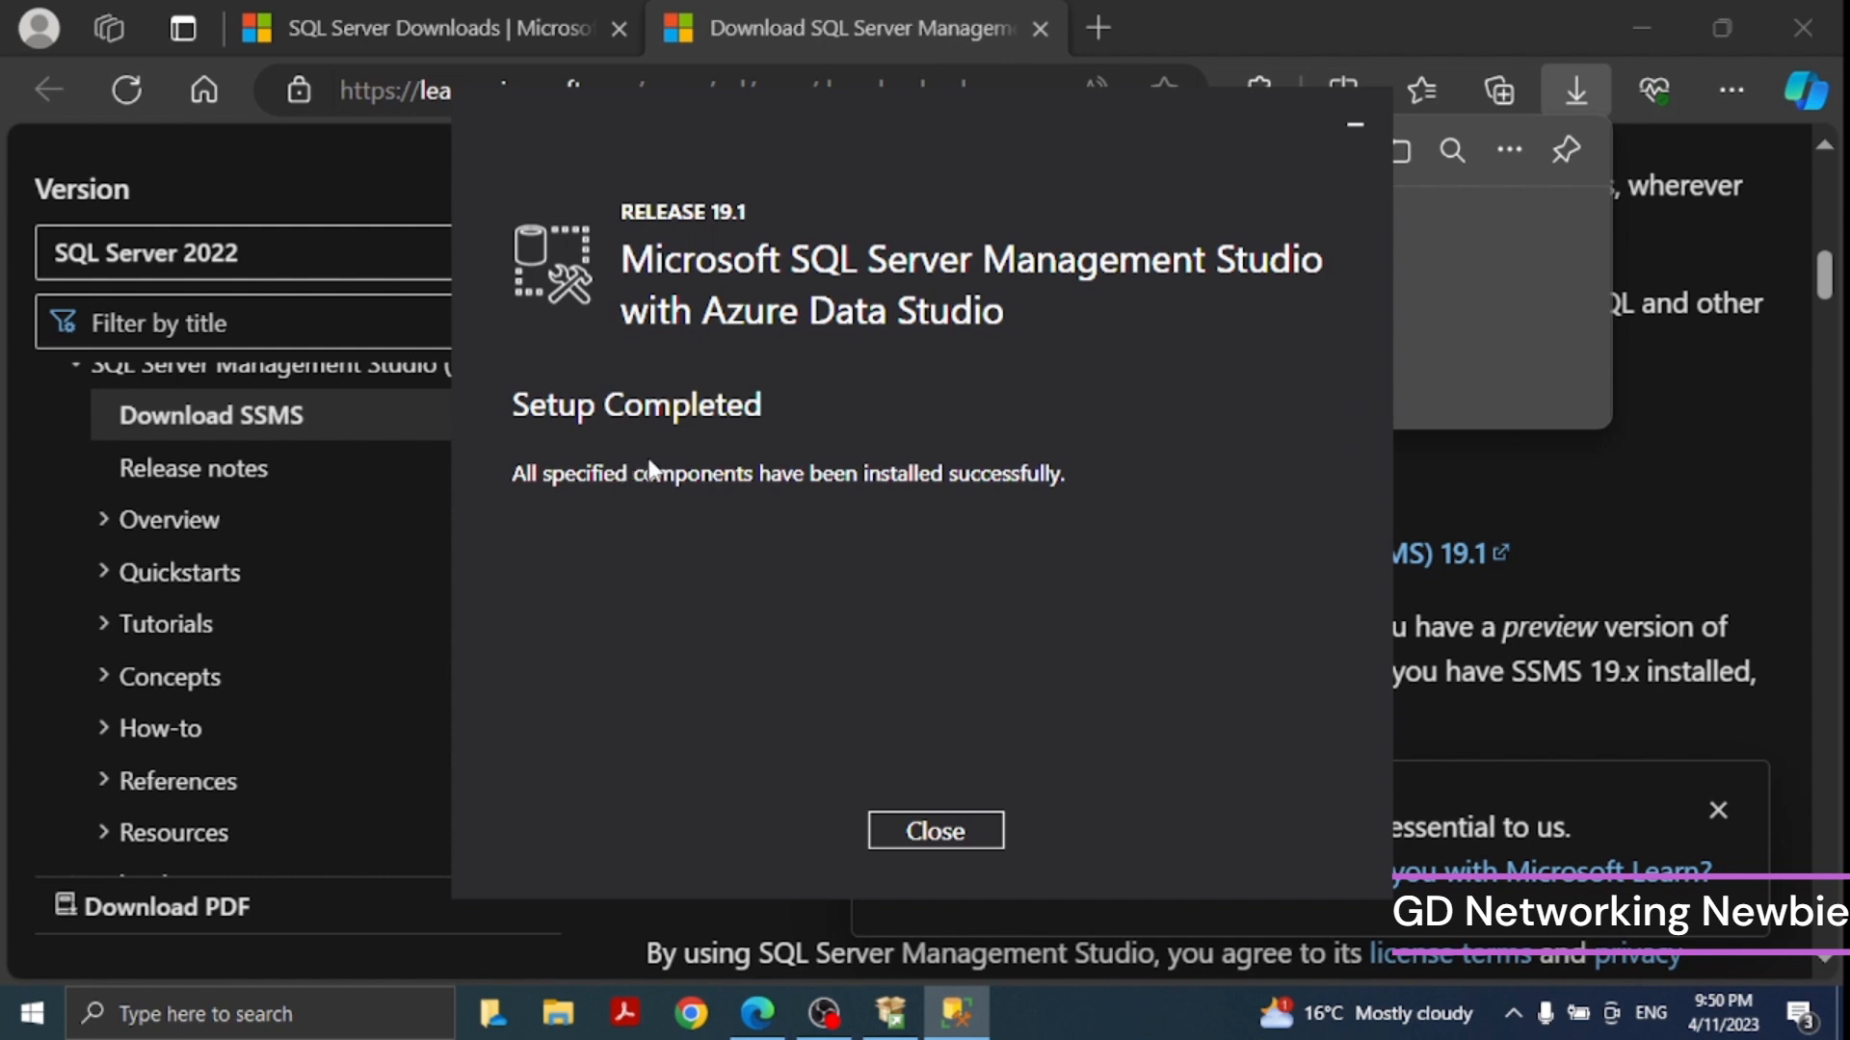
{"action": "left_click", "coordinate": [923, 831]}
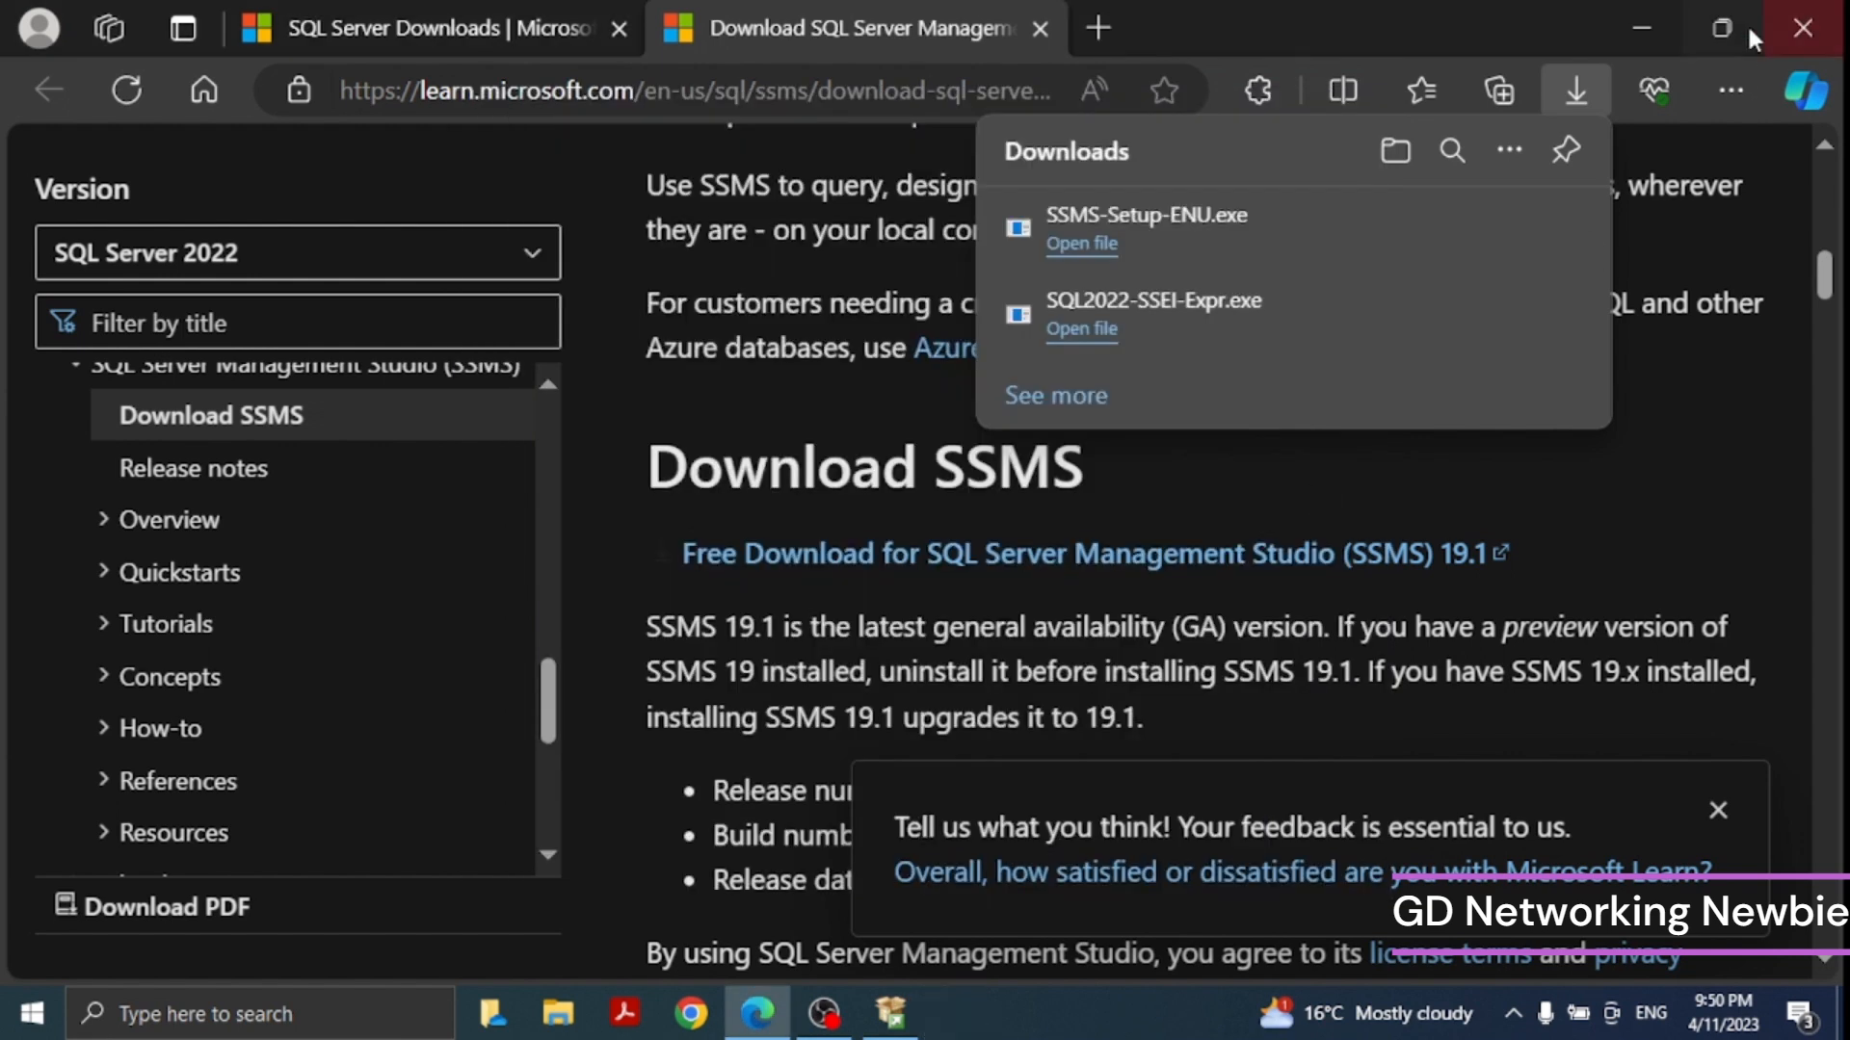
- Minimize the browser and exit the SQL Server Express installer
{"action": "left_click", "coordinate": [1648, 20]}
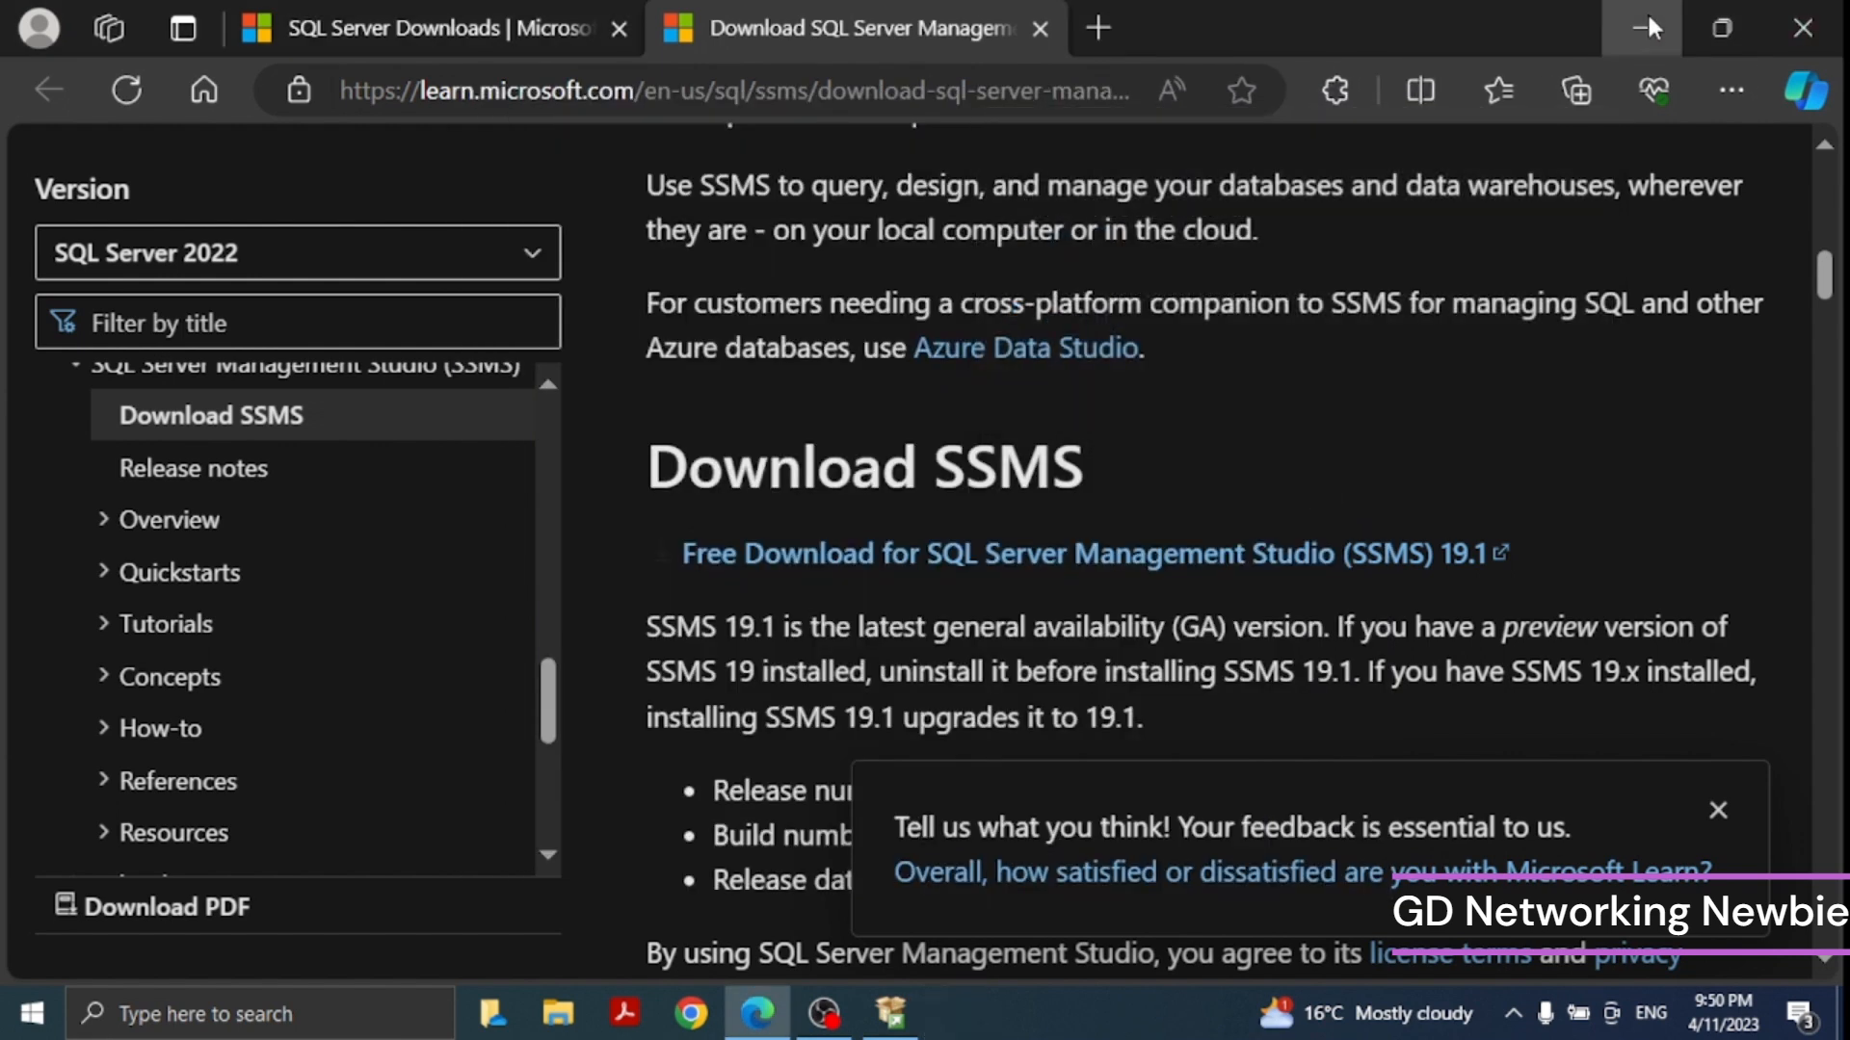
{"action": "left_click", "coordinate": [1649, 19]}
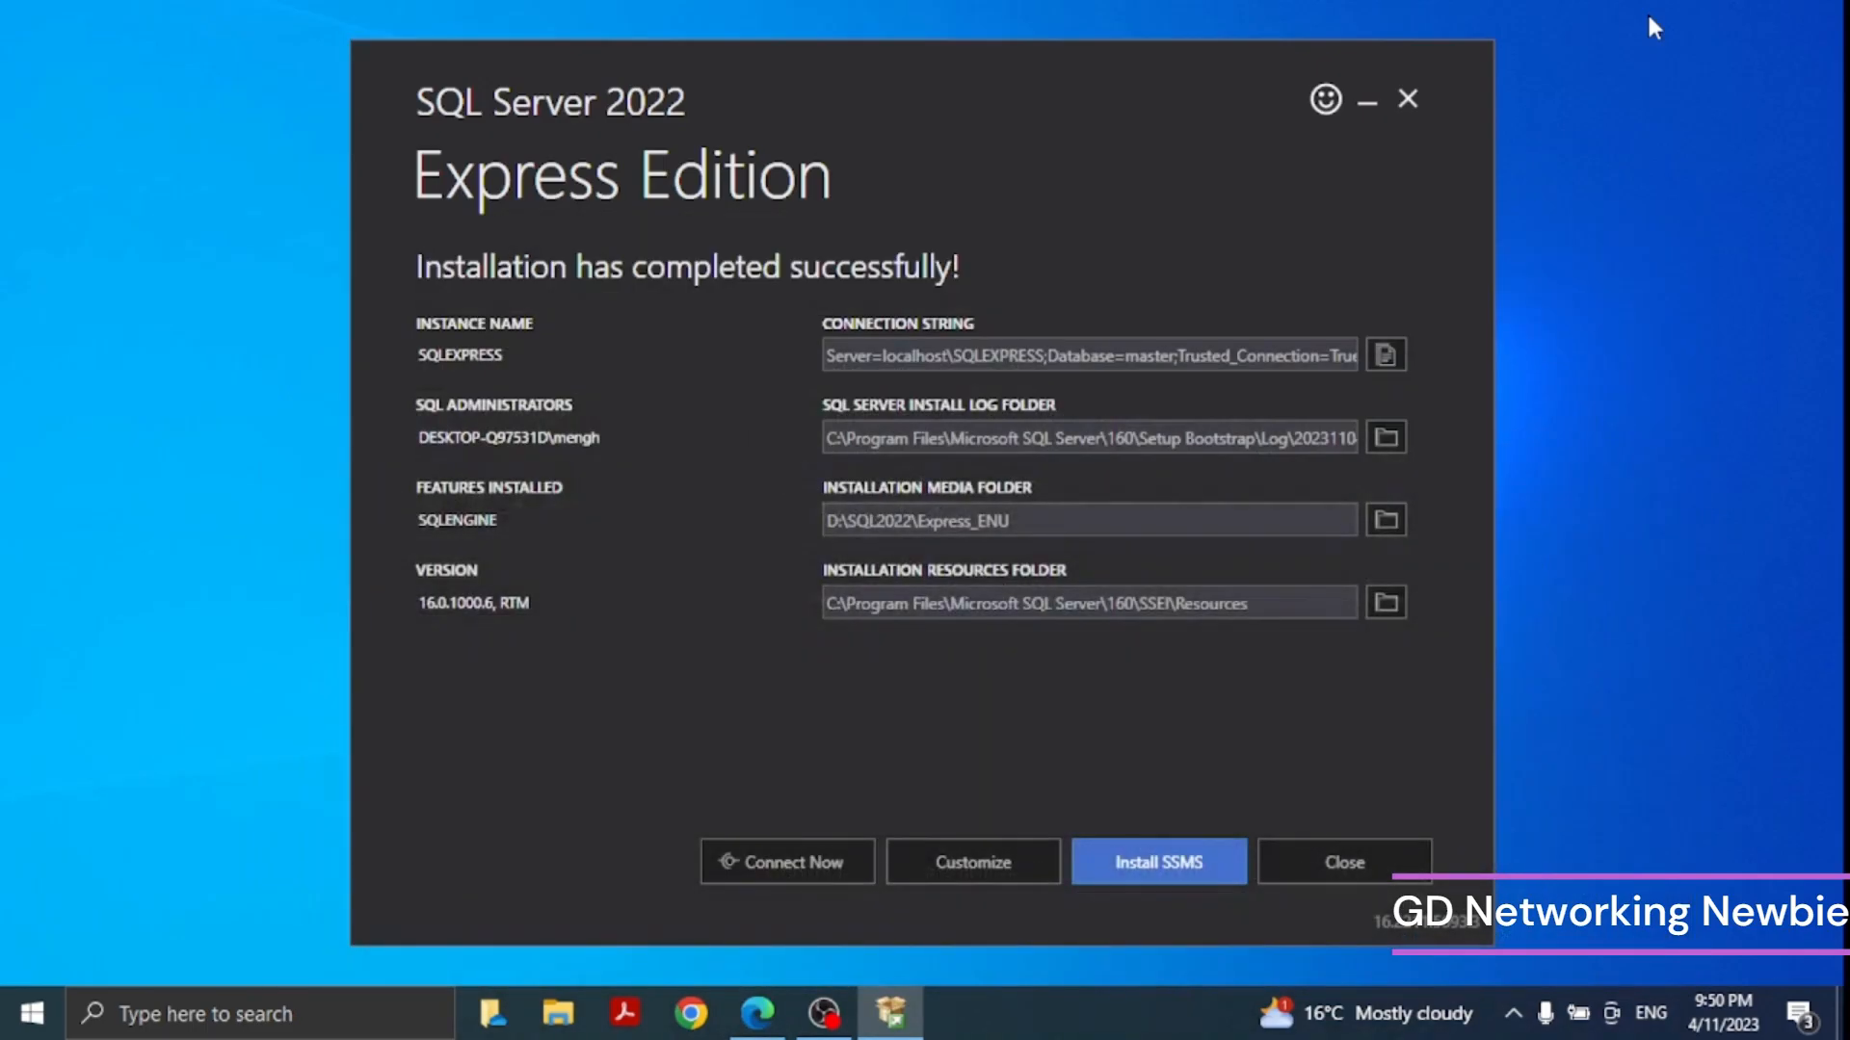
{"action": "left_click", "coordinate": [1413, 95]}
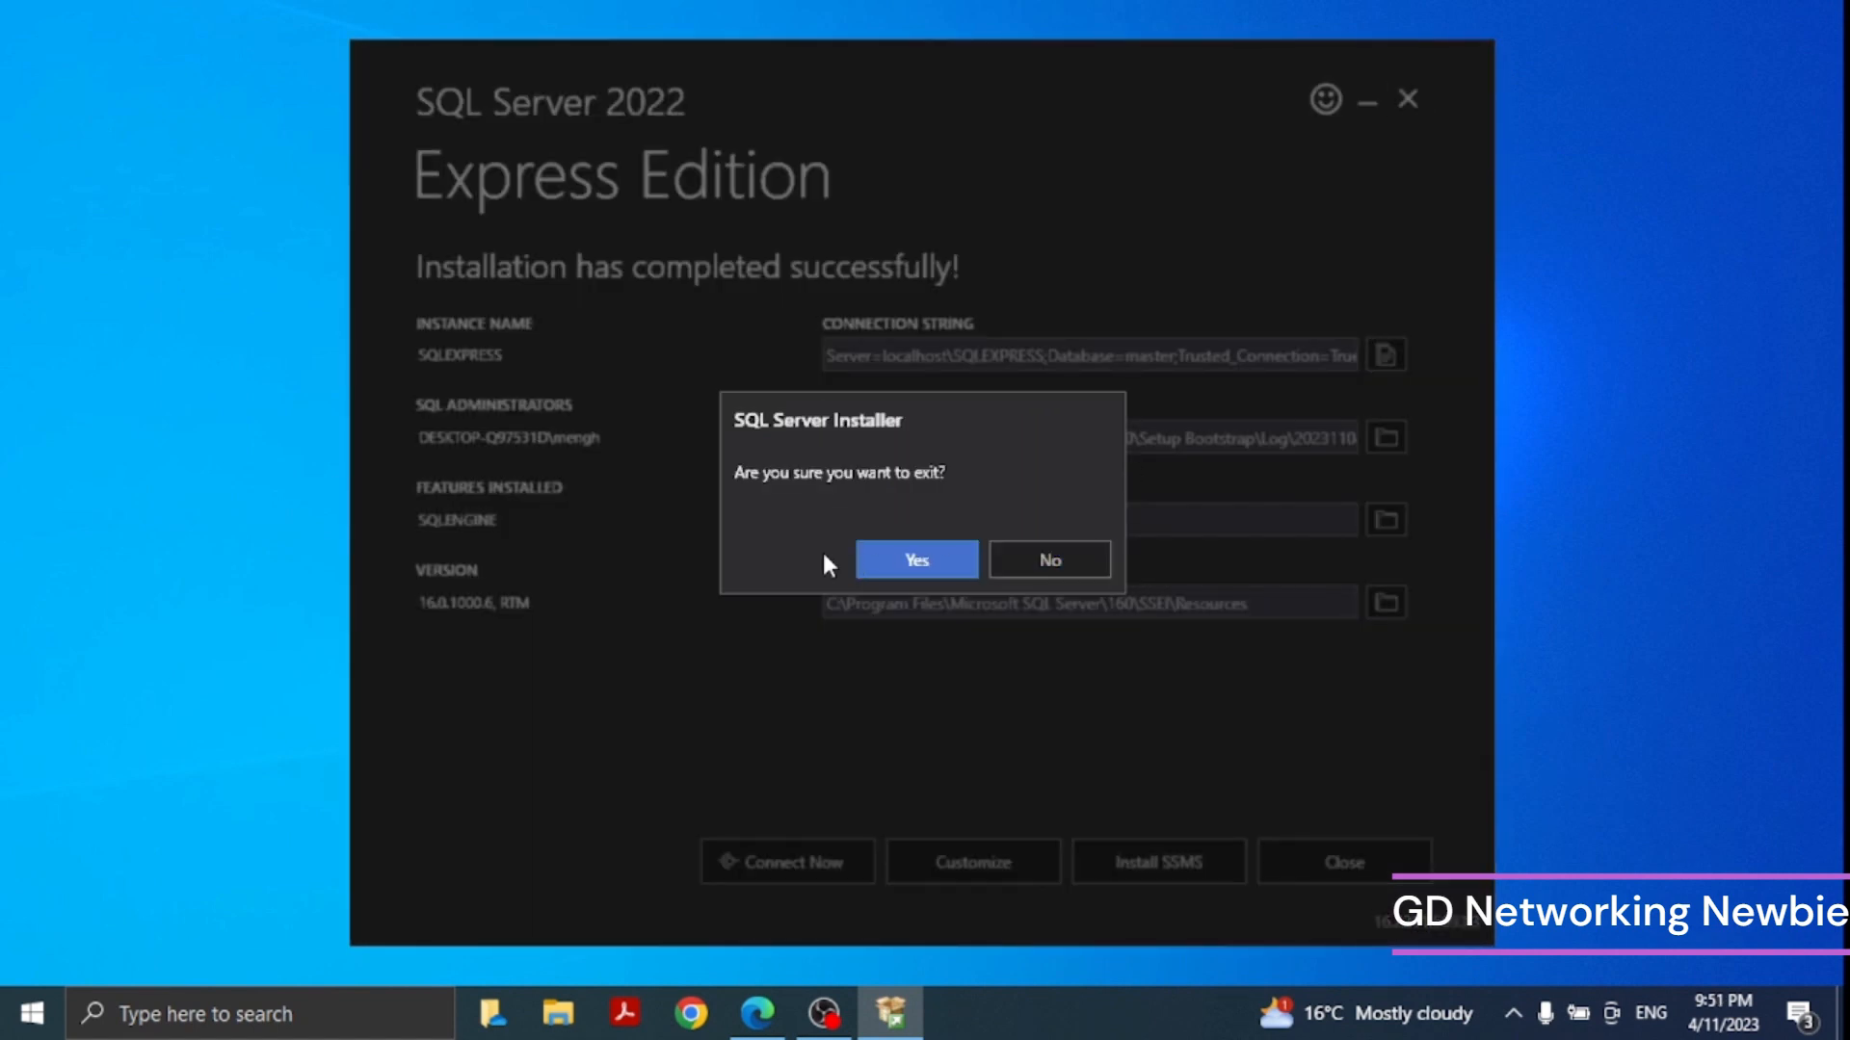
{"action": "left_click", "coordinate": [903, 563]}
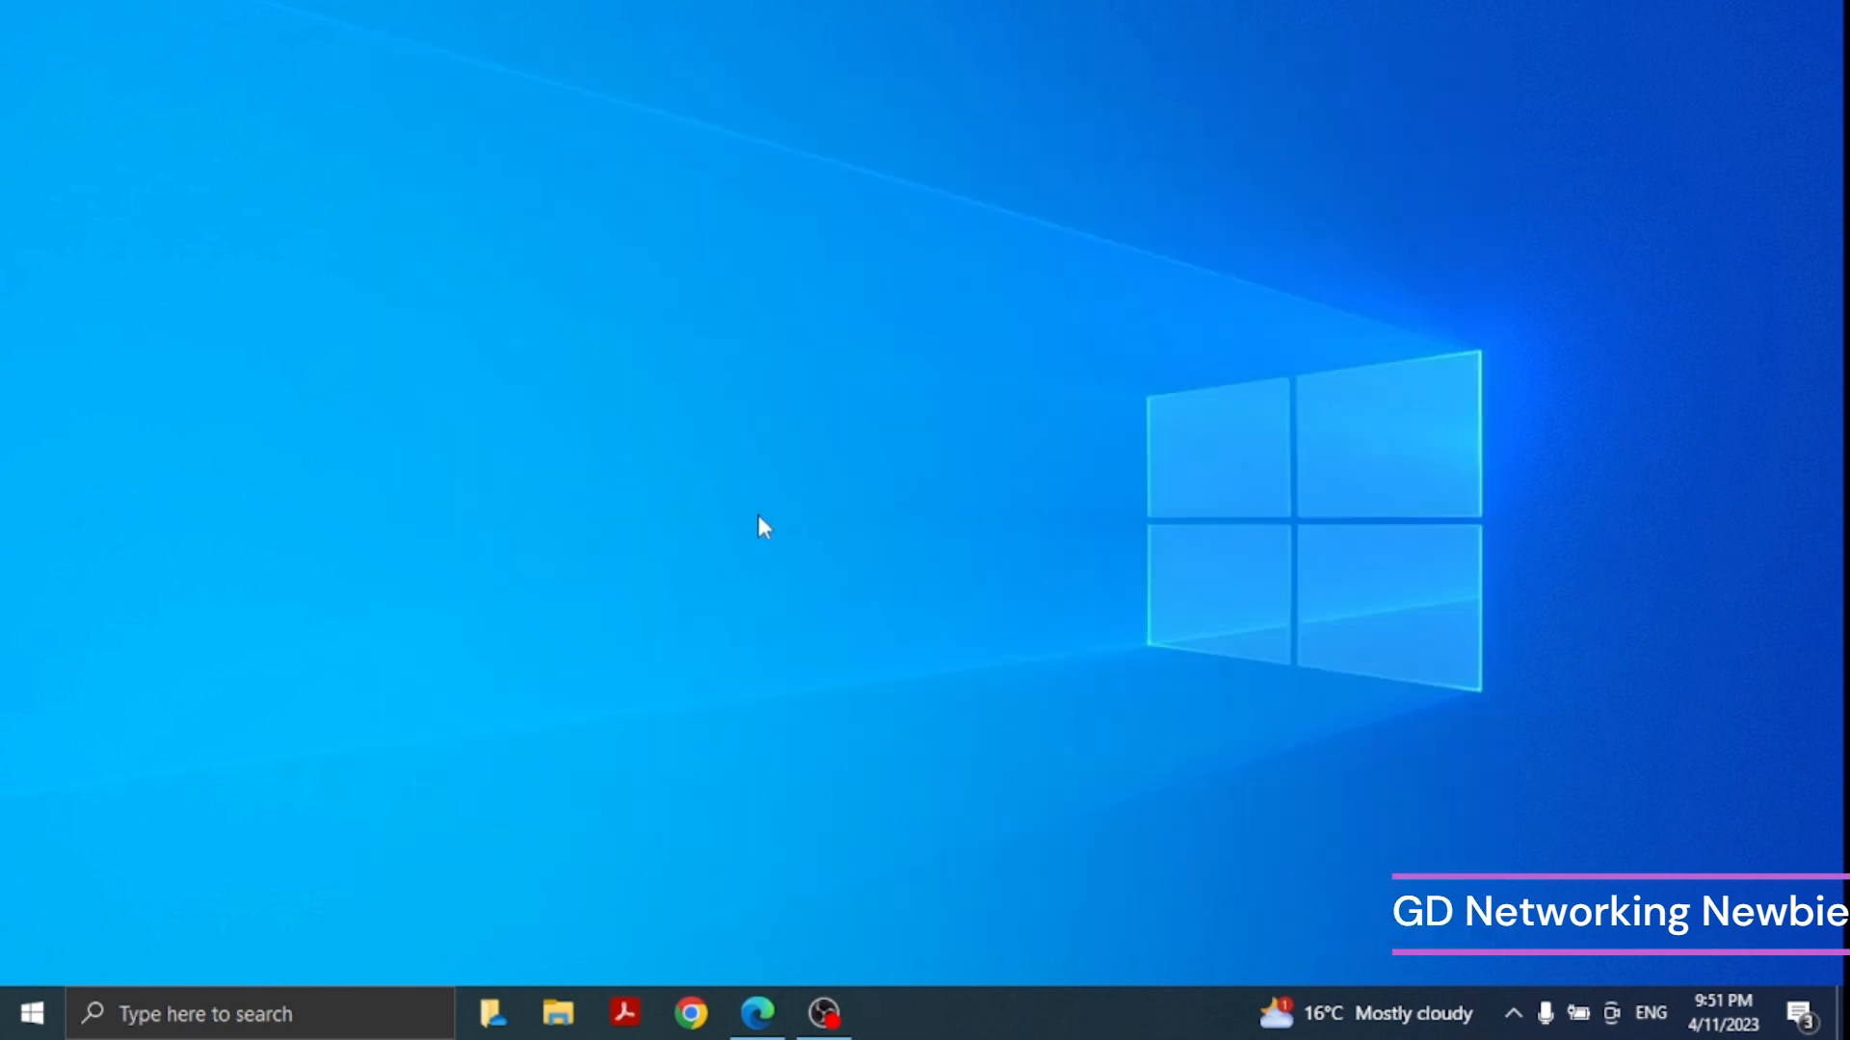
- Search Windows for sq and launch SQL Server Management Studio 19
{"action": "left_click", "coordinate": [212, 1019]}
{"action": "type", "text": "s"}
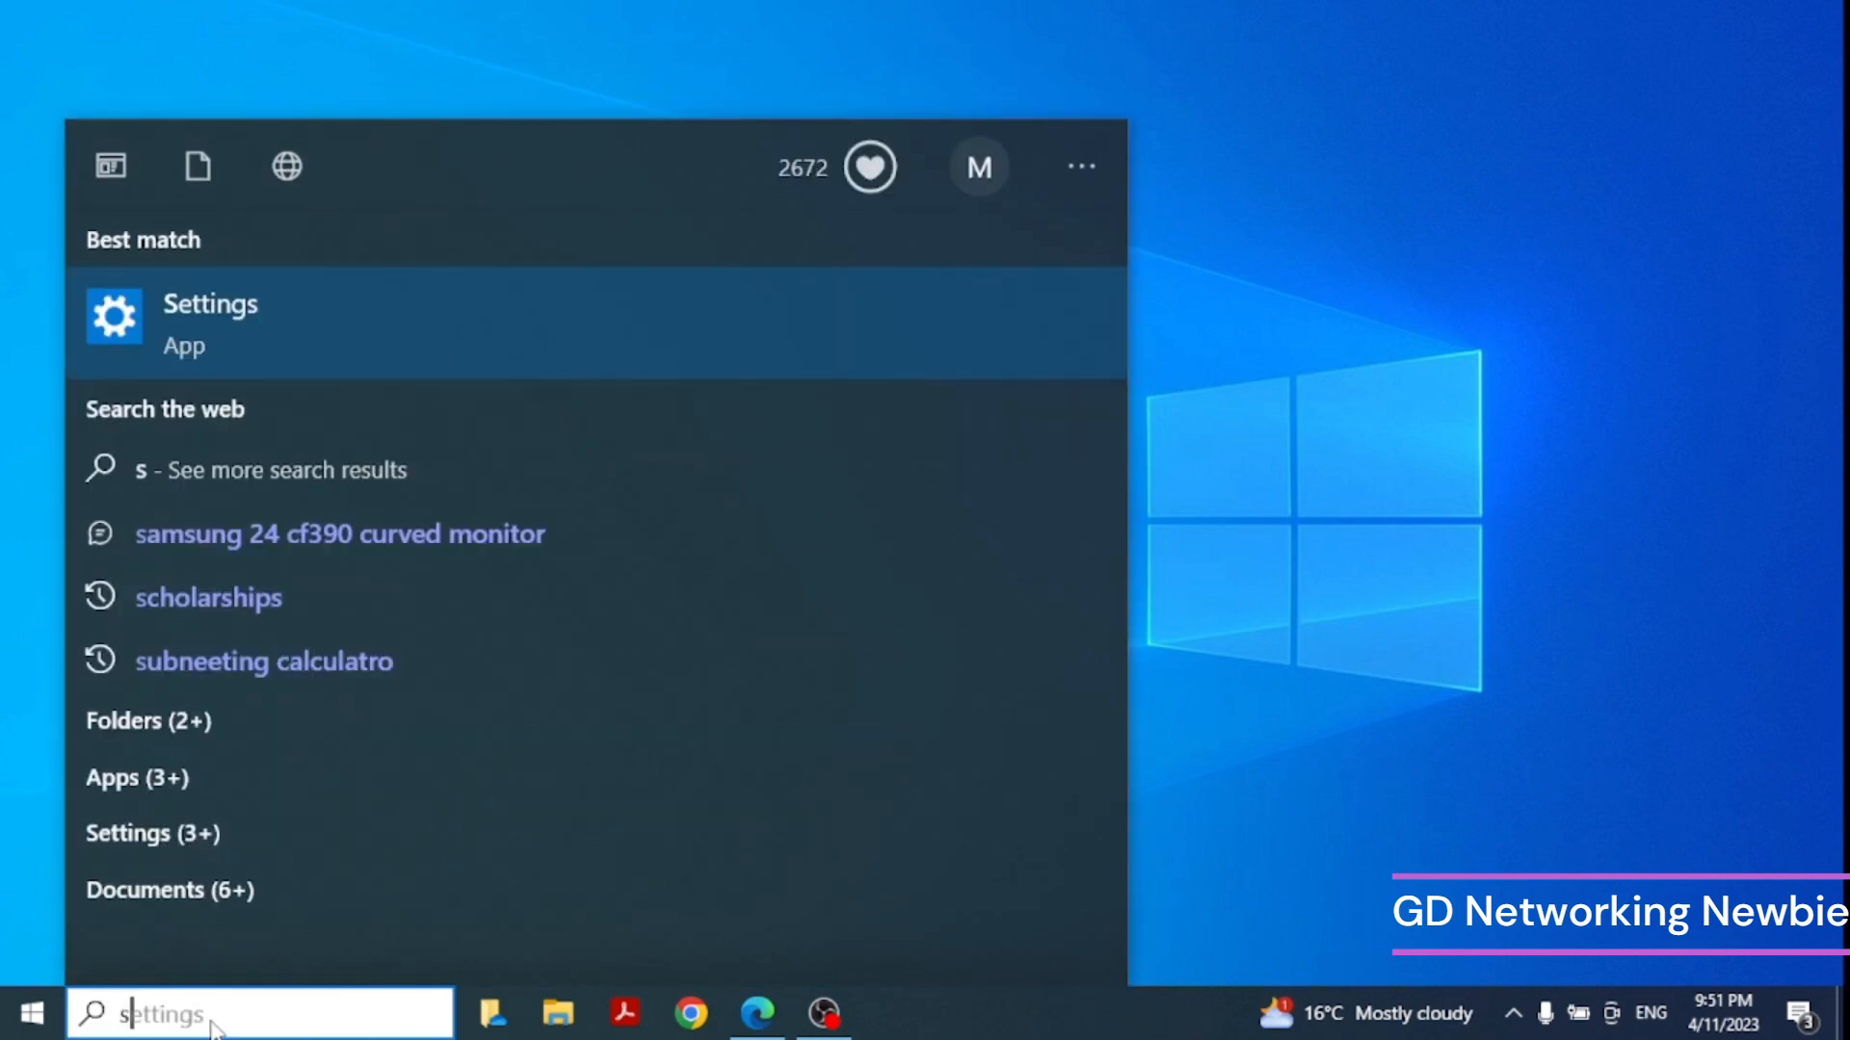
{"action": "type", "text": "q"}
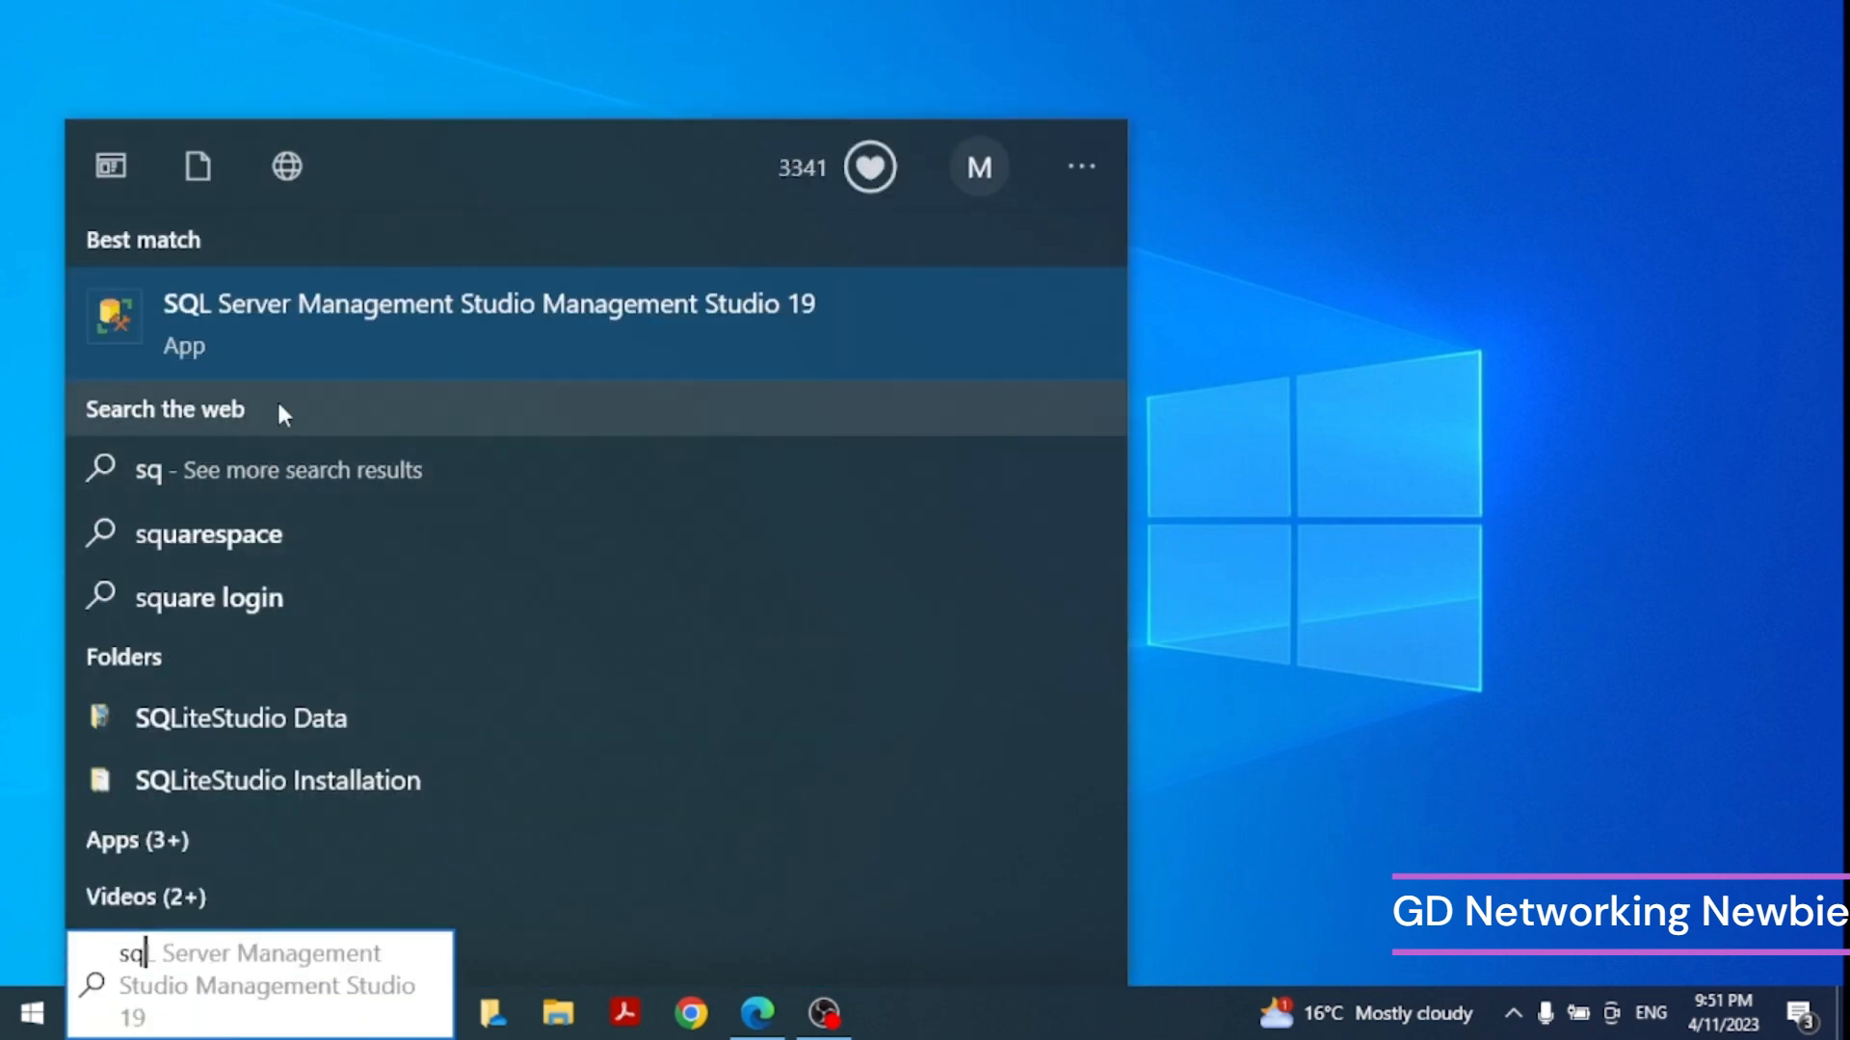
{"action": "left_click", "coordinate": [319, 336]}
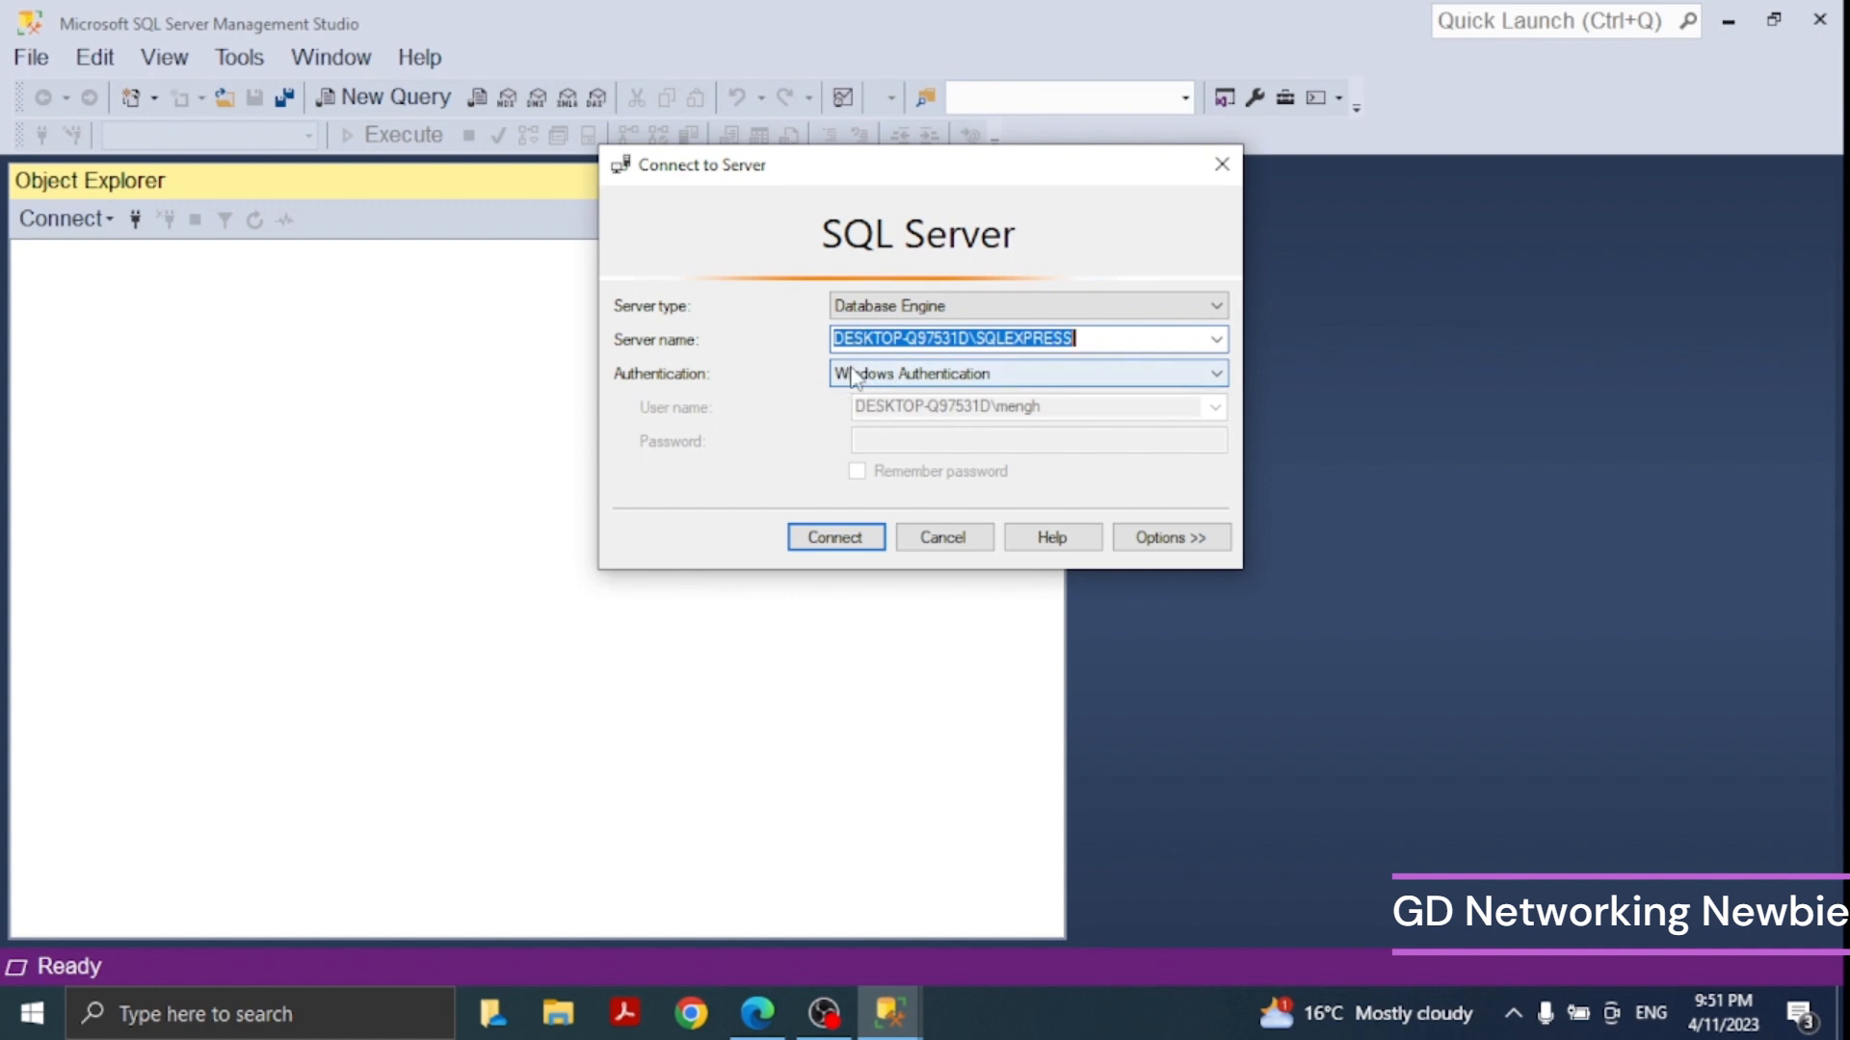
- Connect to the local SQLEXPRESS server instance using Windows Authentication and open a new query window
{"action": "left_click", "coordinate": [833, 539]}
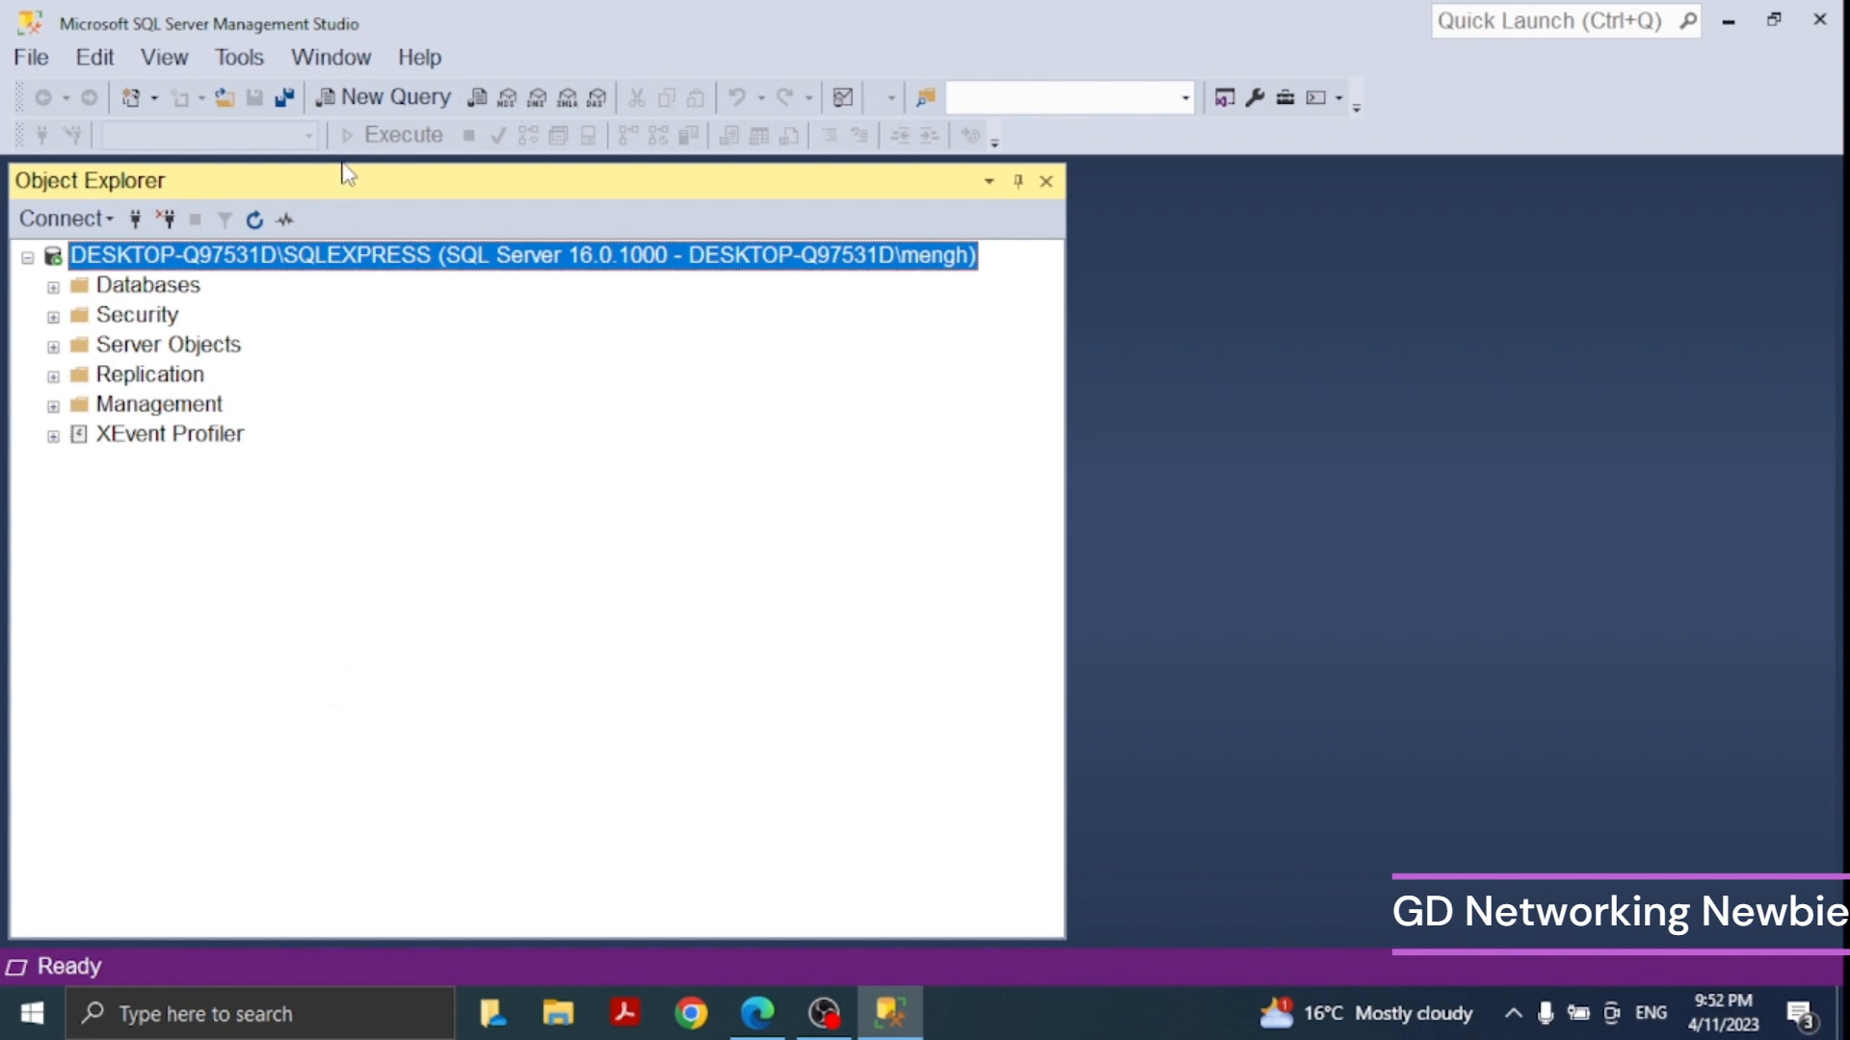
{"action": "left_click", "coordinate": [371, 116]}
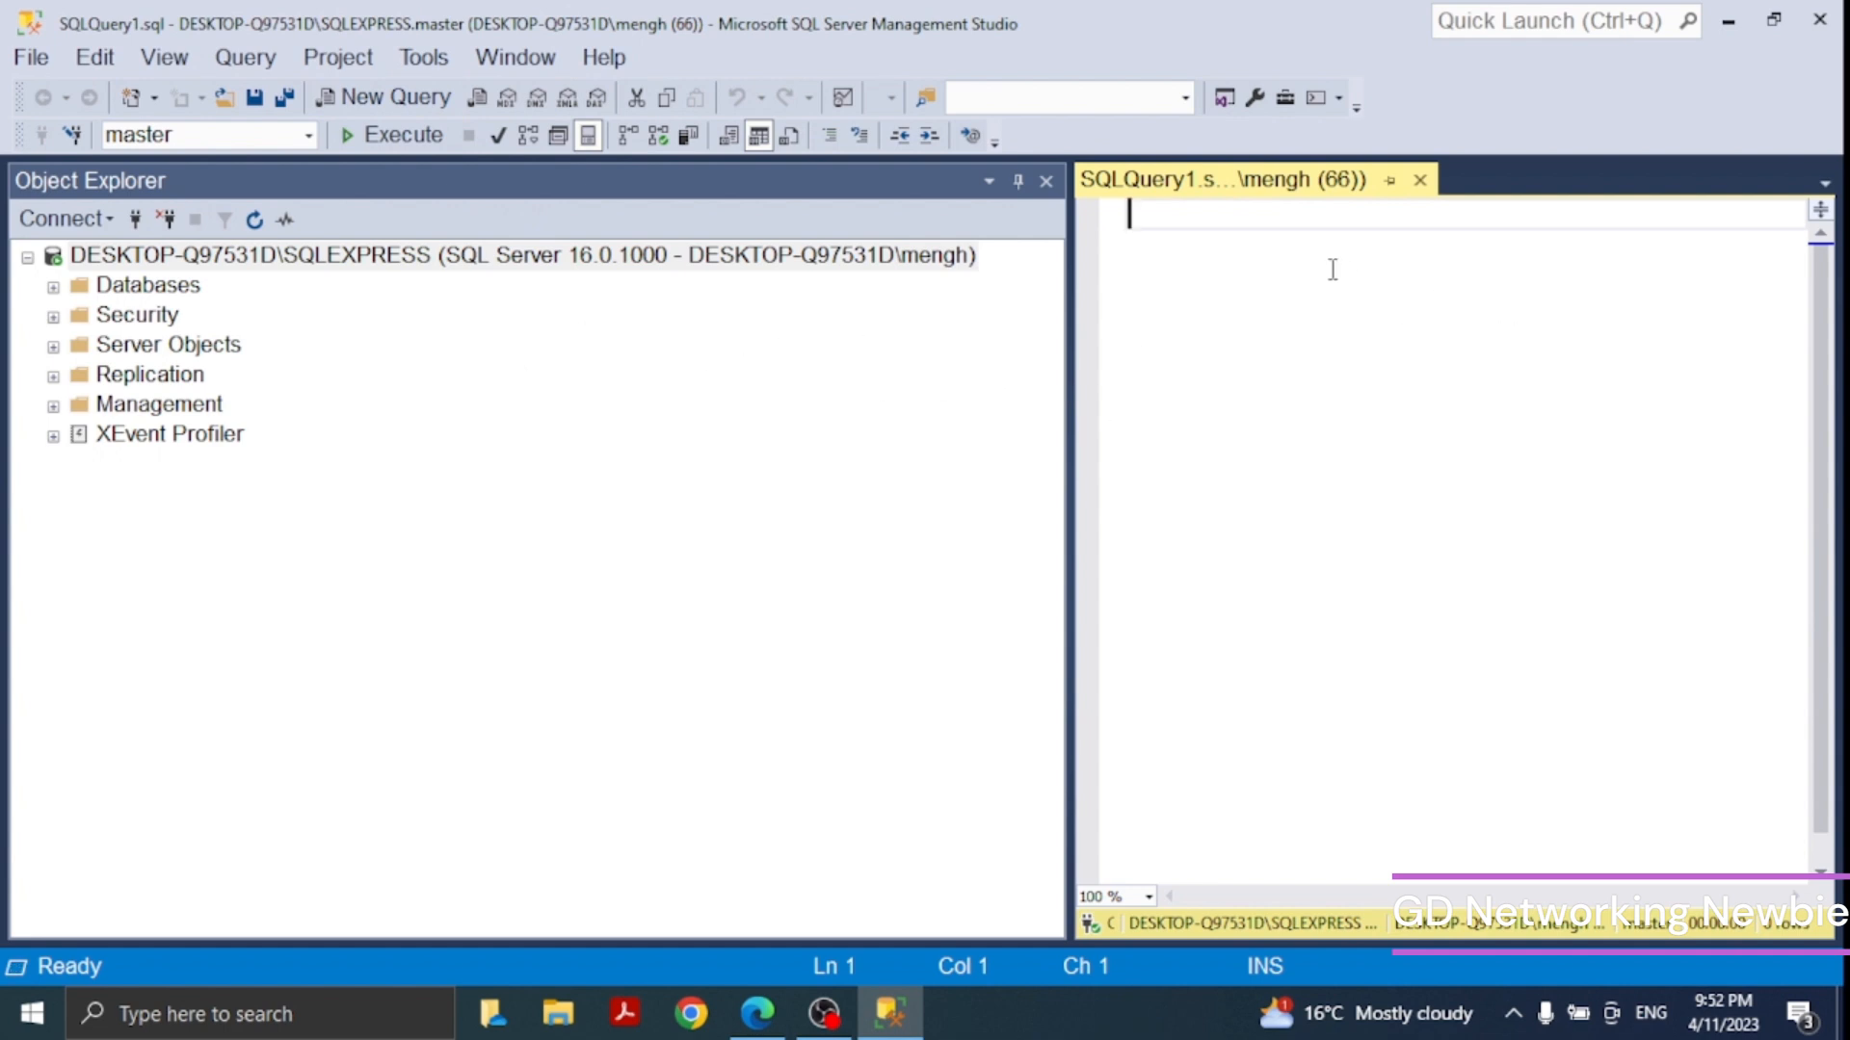
- Write and execute the statement create database newbie; in the query window
{"action": "type", "text": "craete"}
{"action": "key", "text": "BackSpace"}
{"action": "key", "text": "BackSpace"}
{"action": "key", "text": "BackSpace"}
{"action": "key", "text": "BackSpace"}
{"action": "type", "text": "eate database new"}
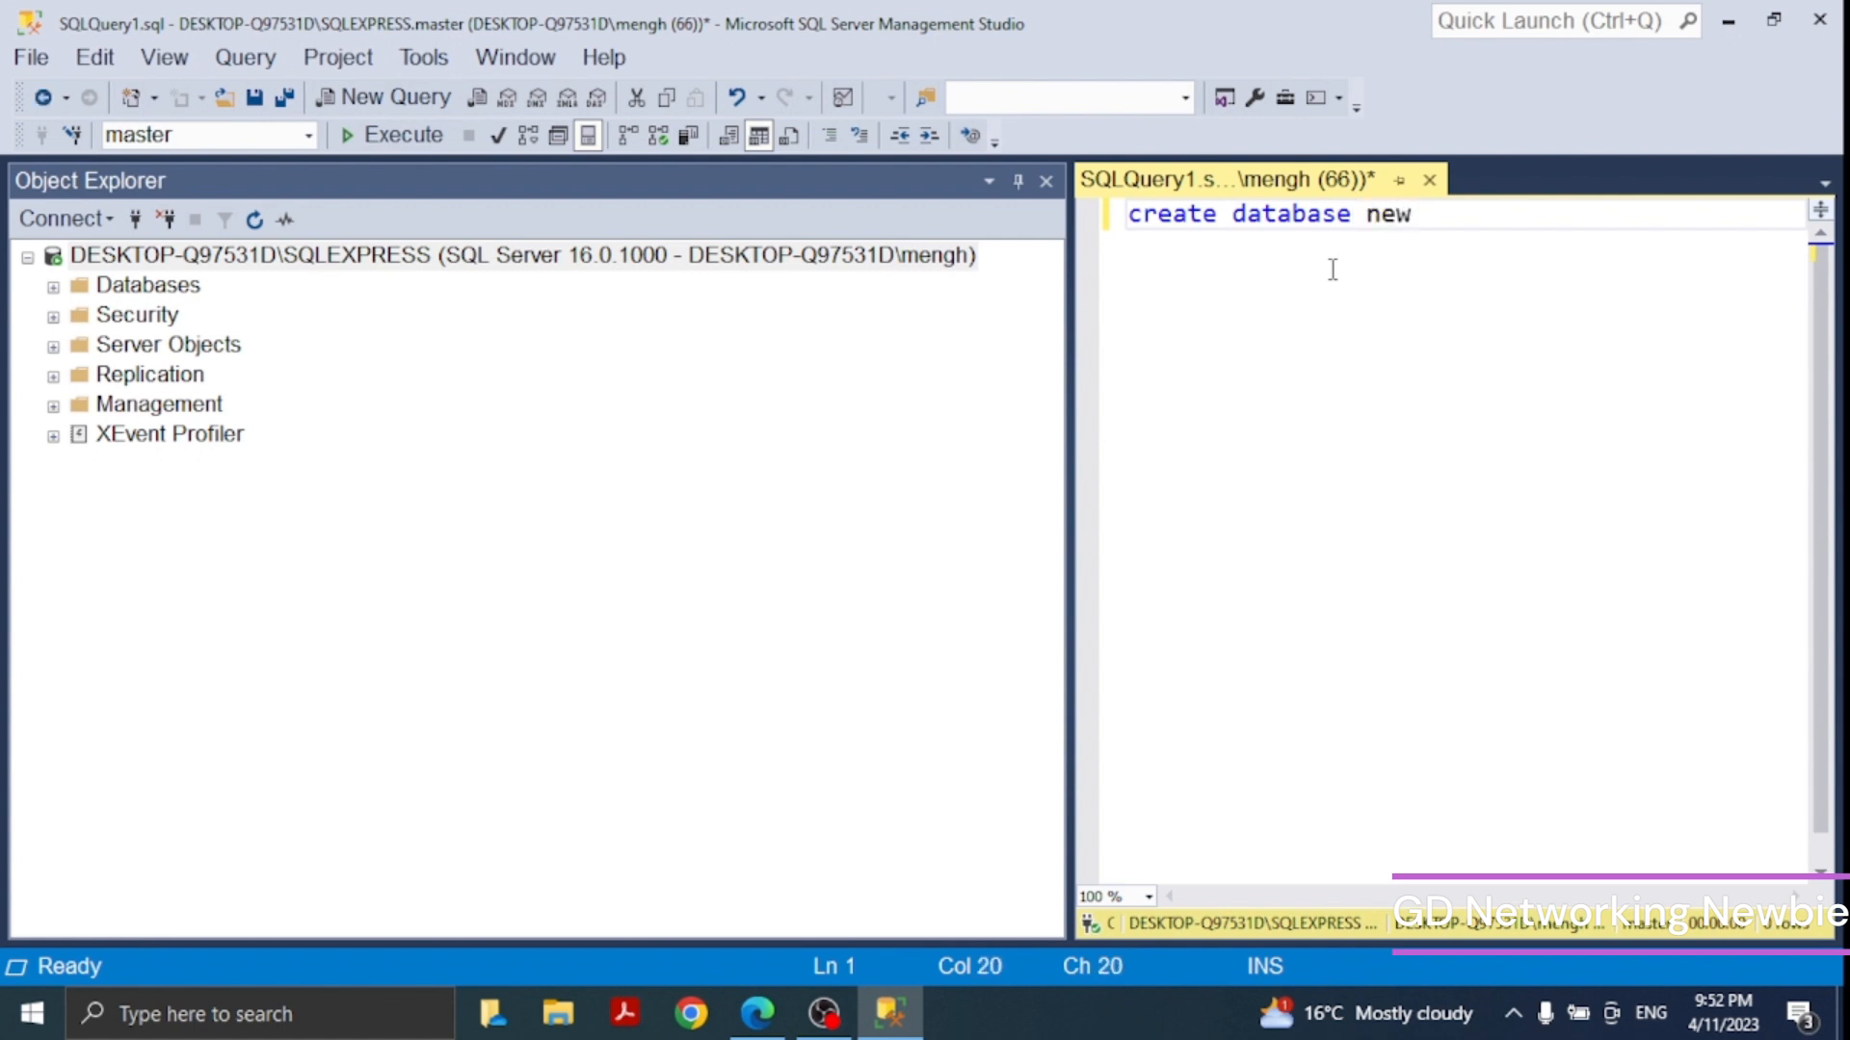
{"action": "type", "text": "bie;"}
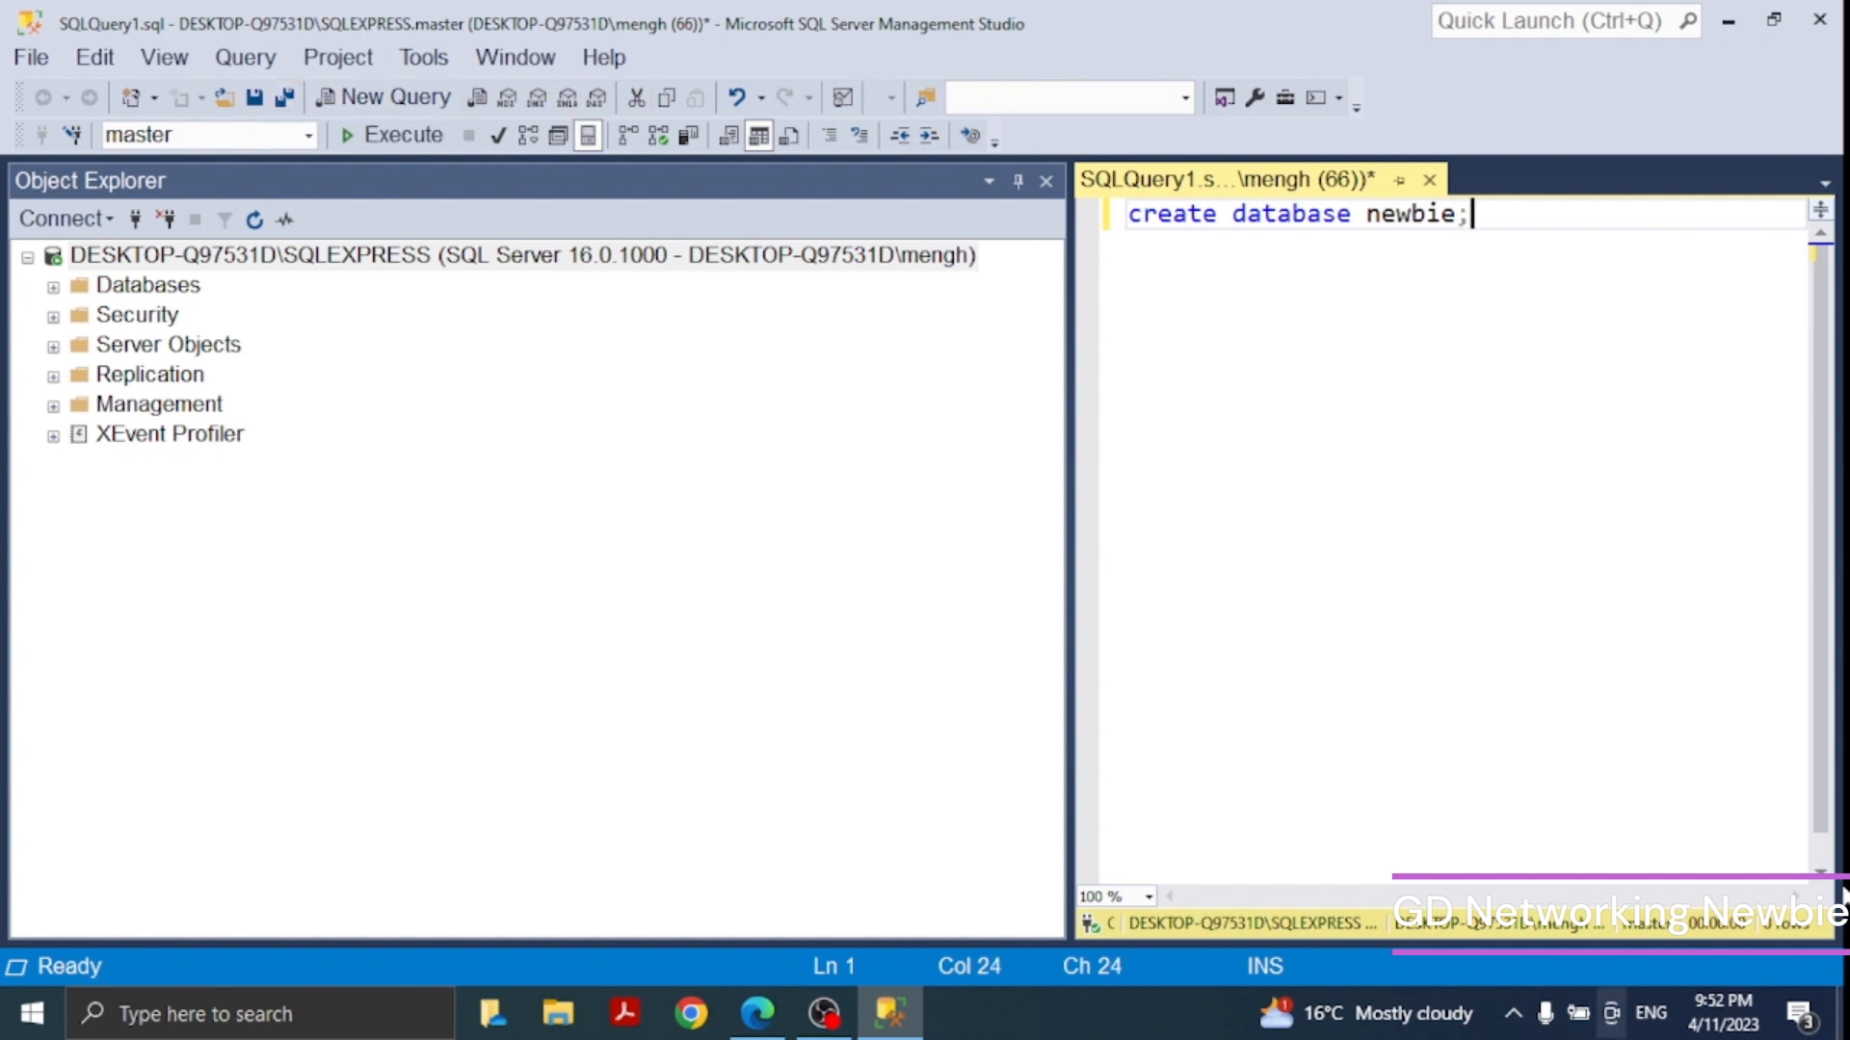
{"action": "key", "text": "Return"}
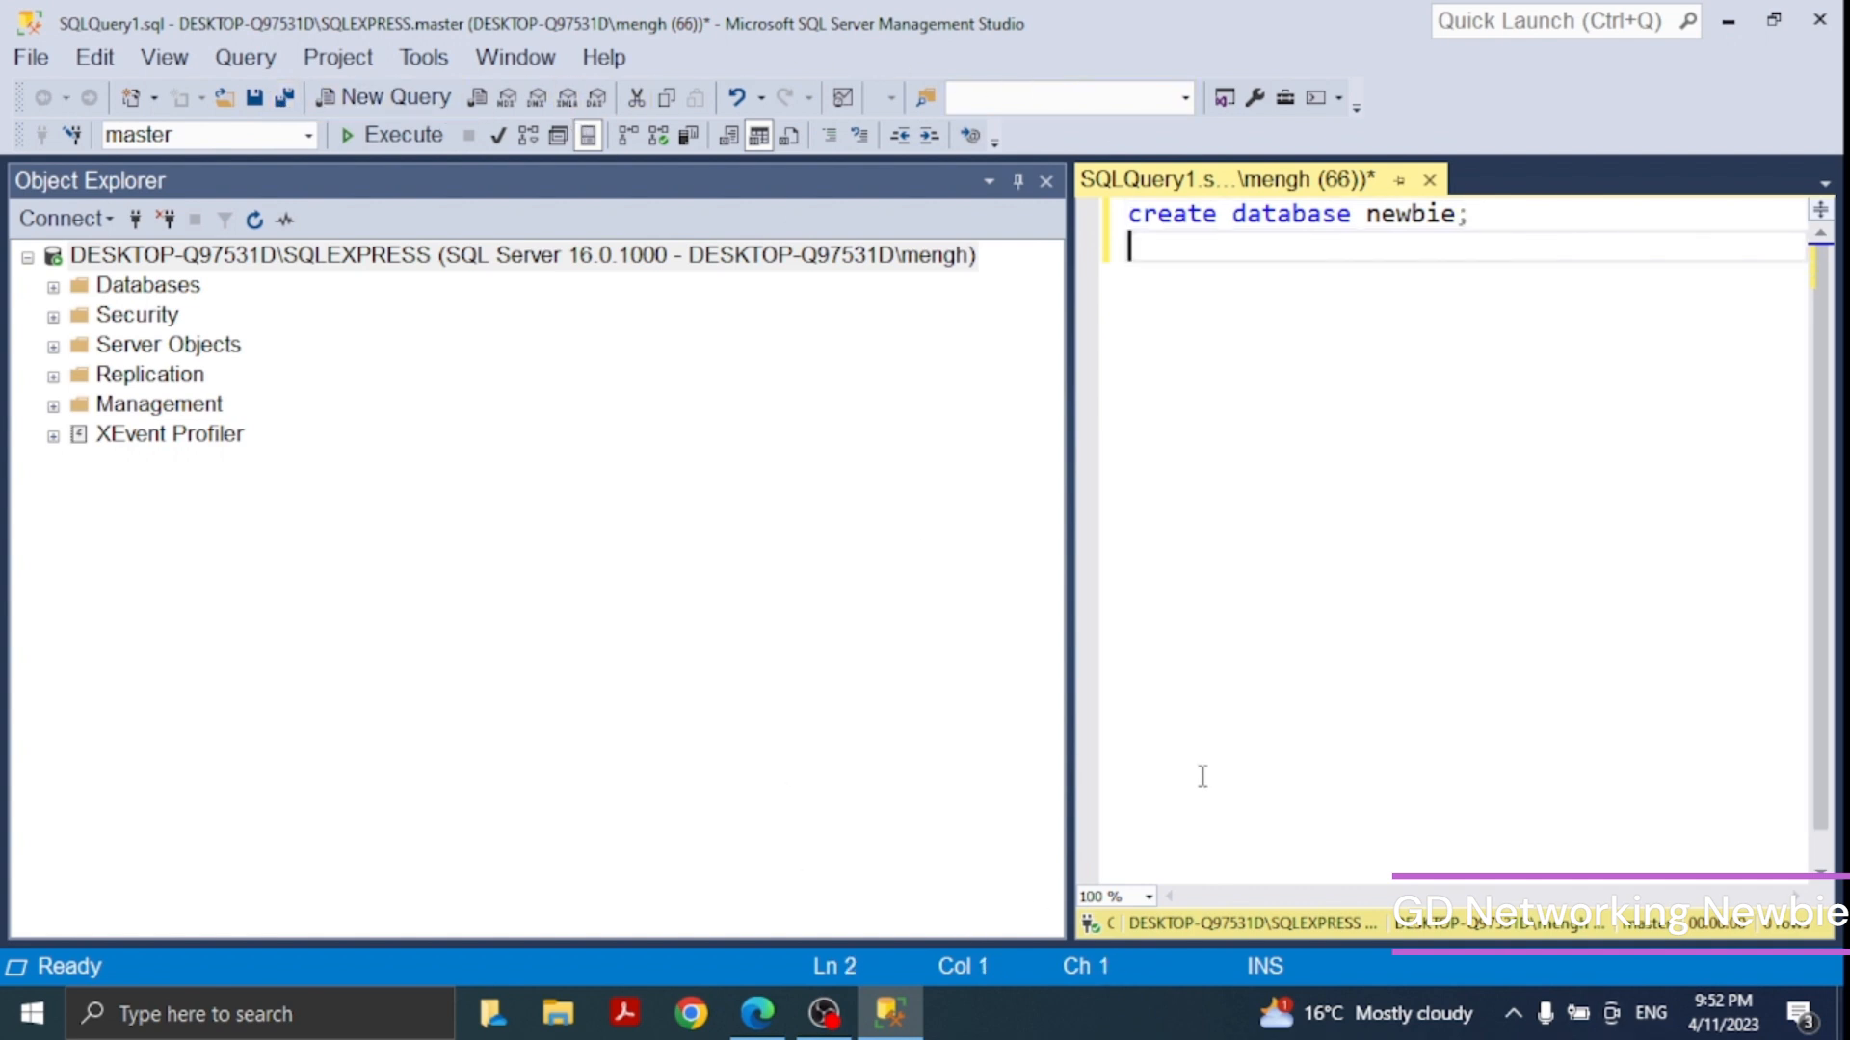
{"action": "left_click", "coordinate": [390, 140]}
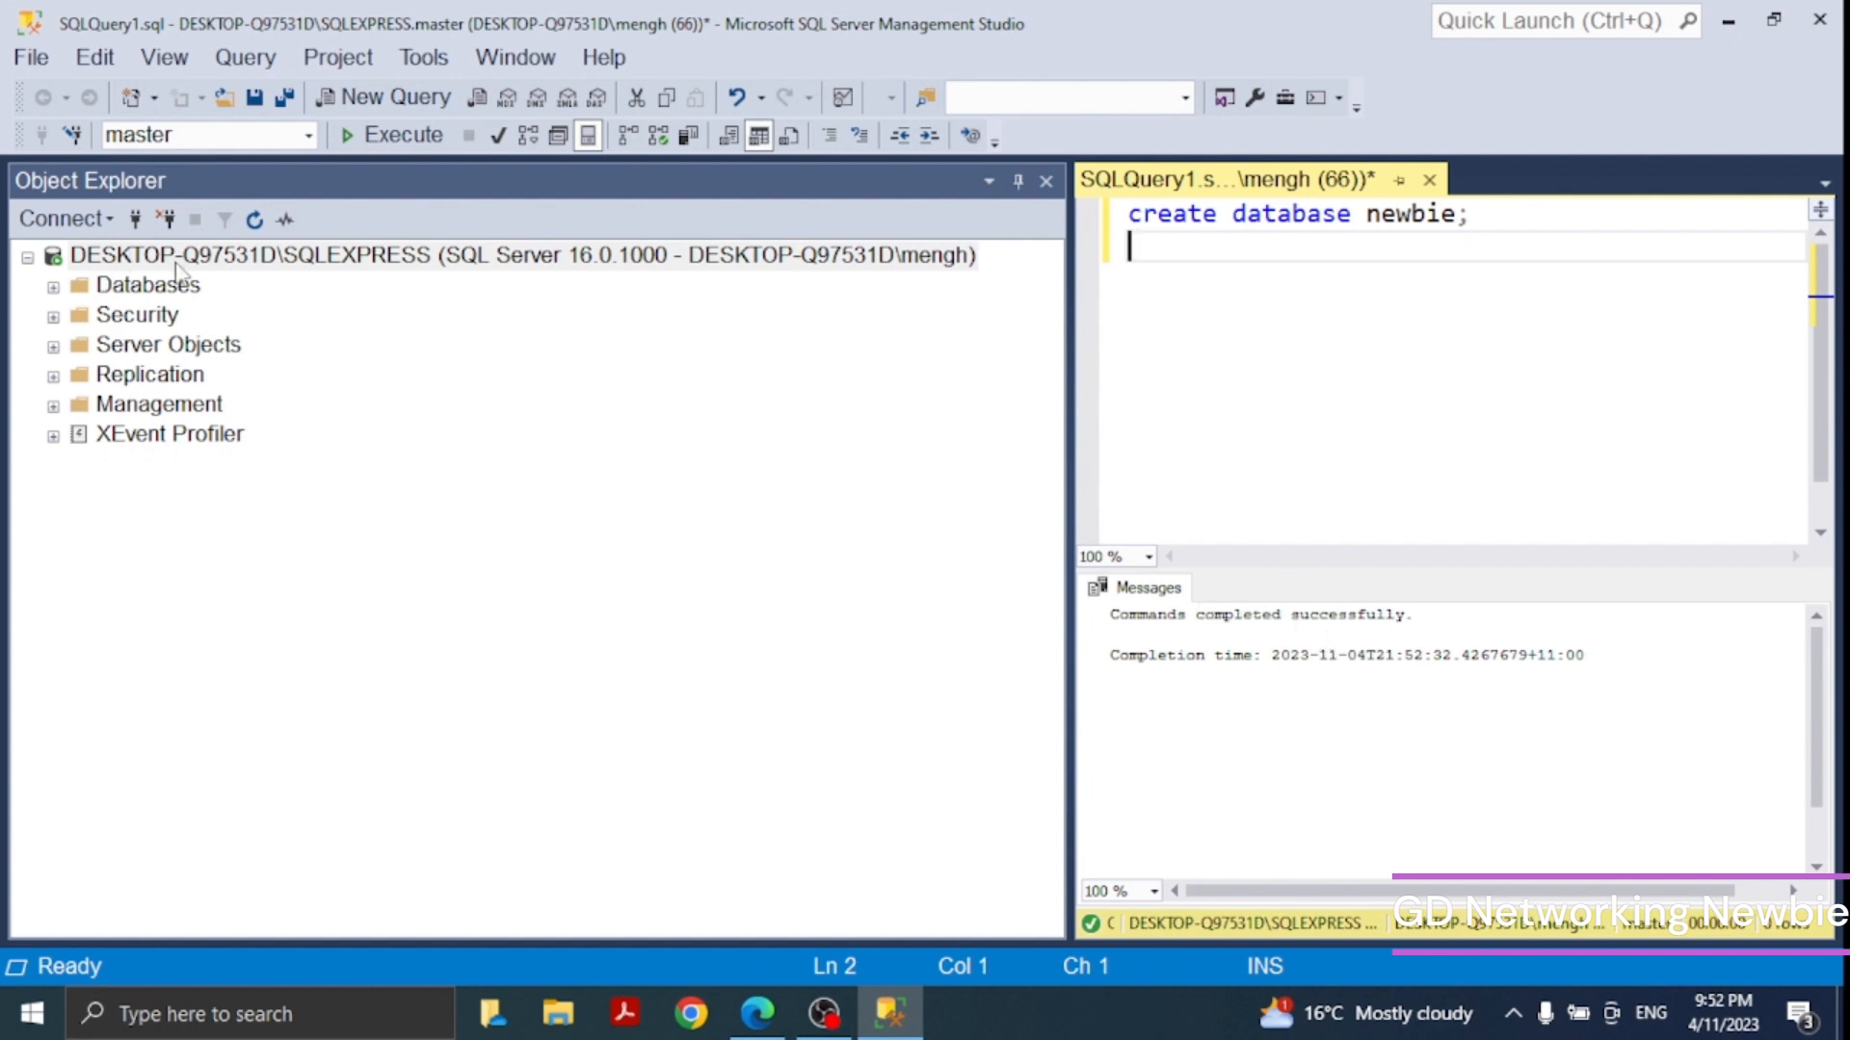
- Refresh the server in Object Explorer and expand Databases, the newbie database and its Tables folder
{"action": "left_click", "coordinate": [255, 220]}
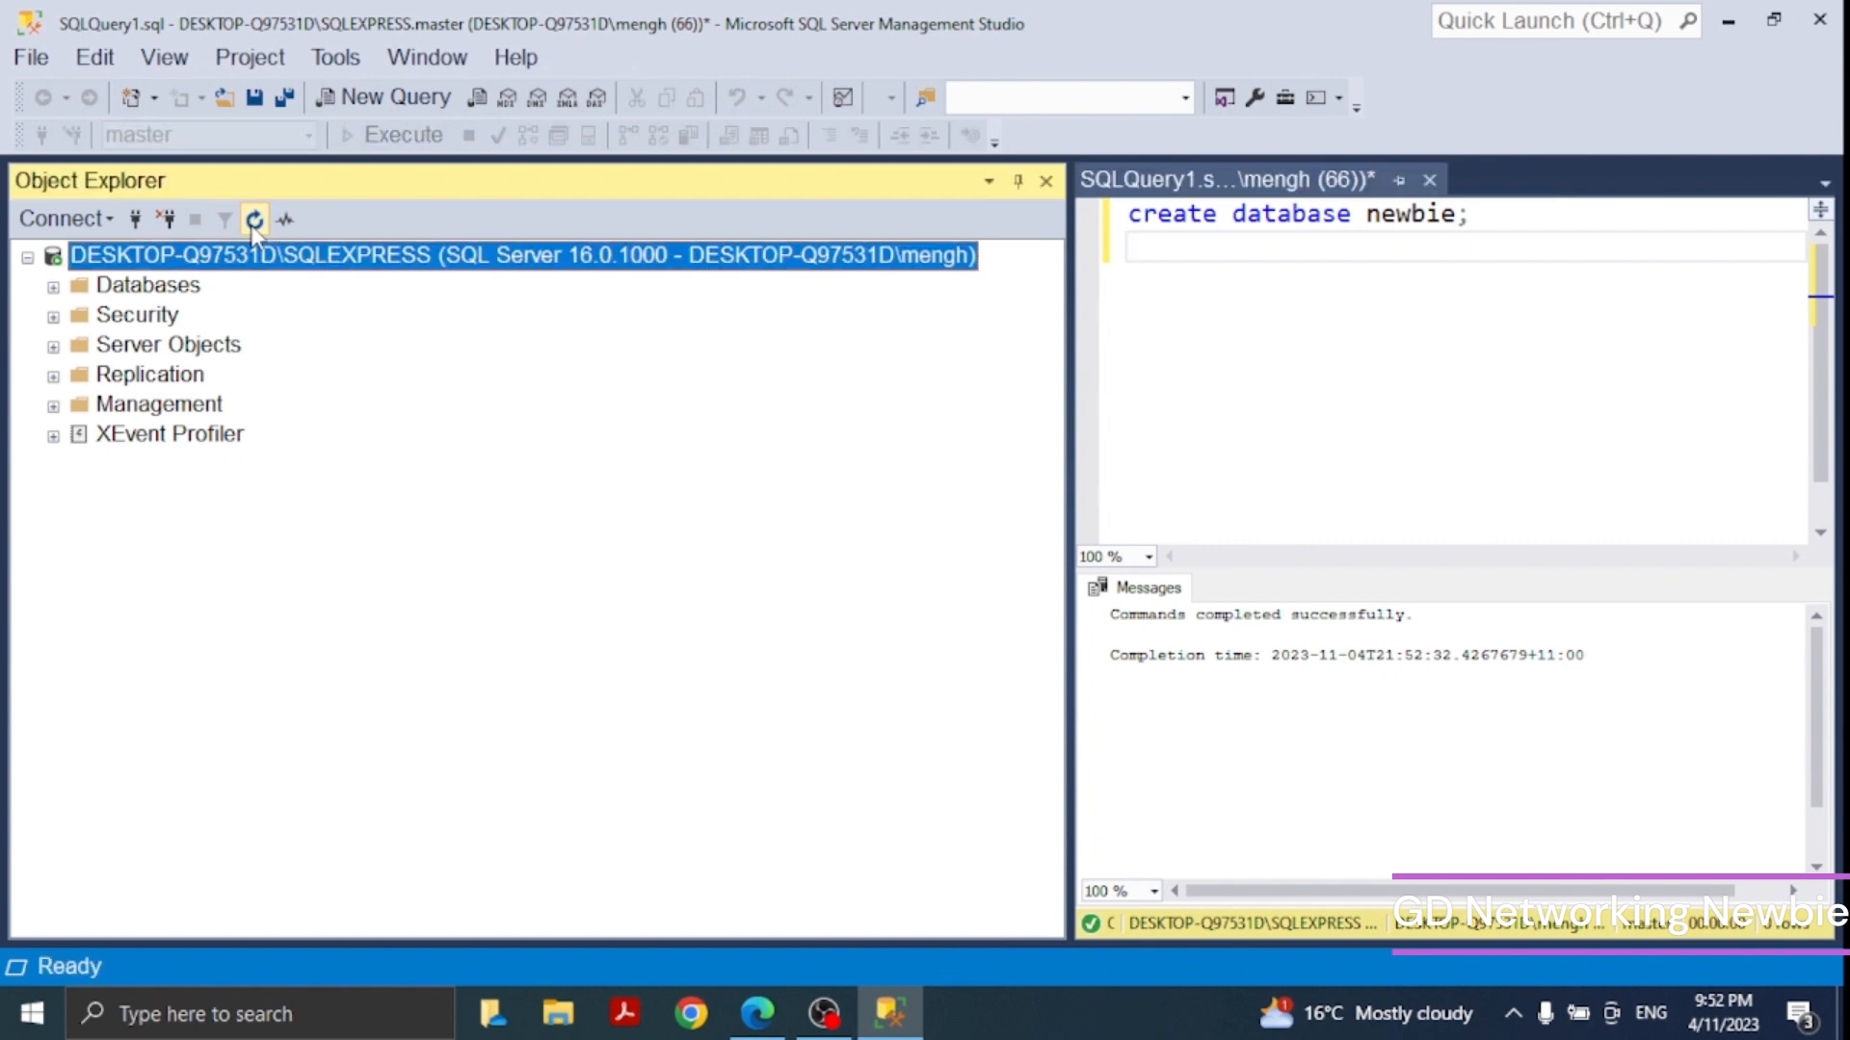
{"action": "left_click", "coordinate": [53, 287]}
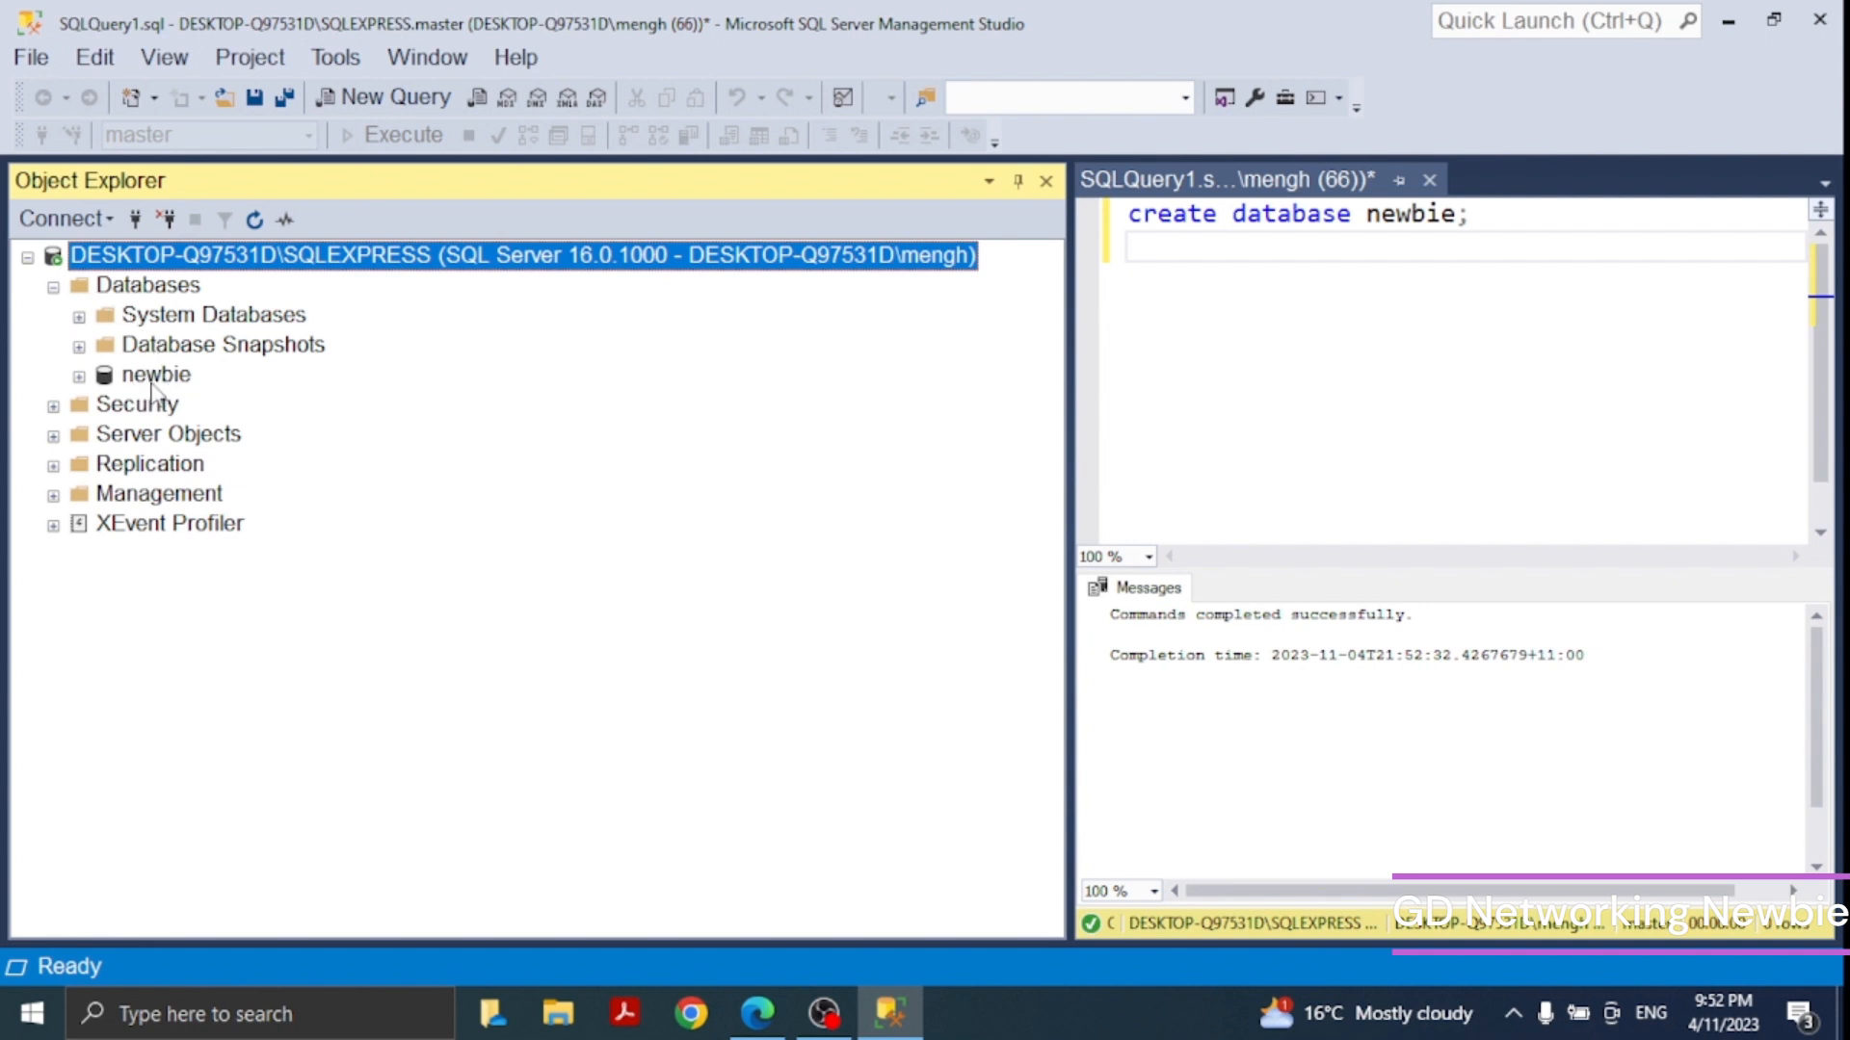
{"action": "left_click", "coordinate": [154, 379]}
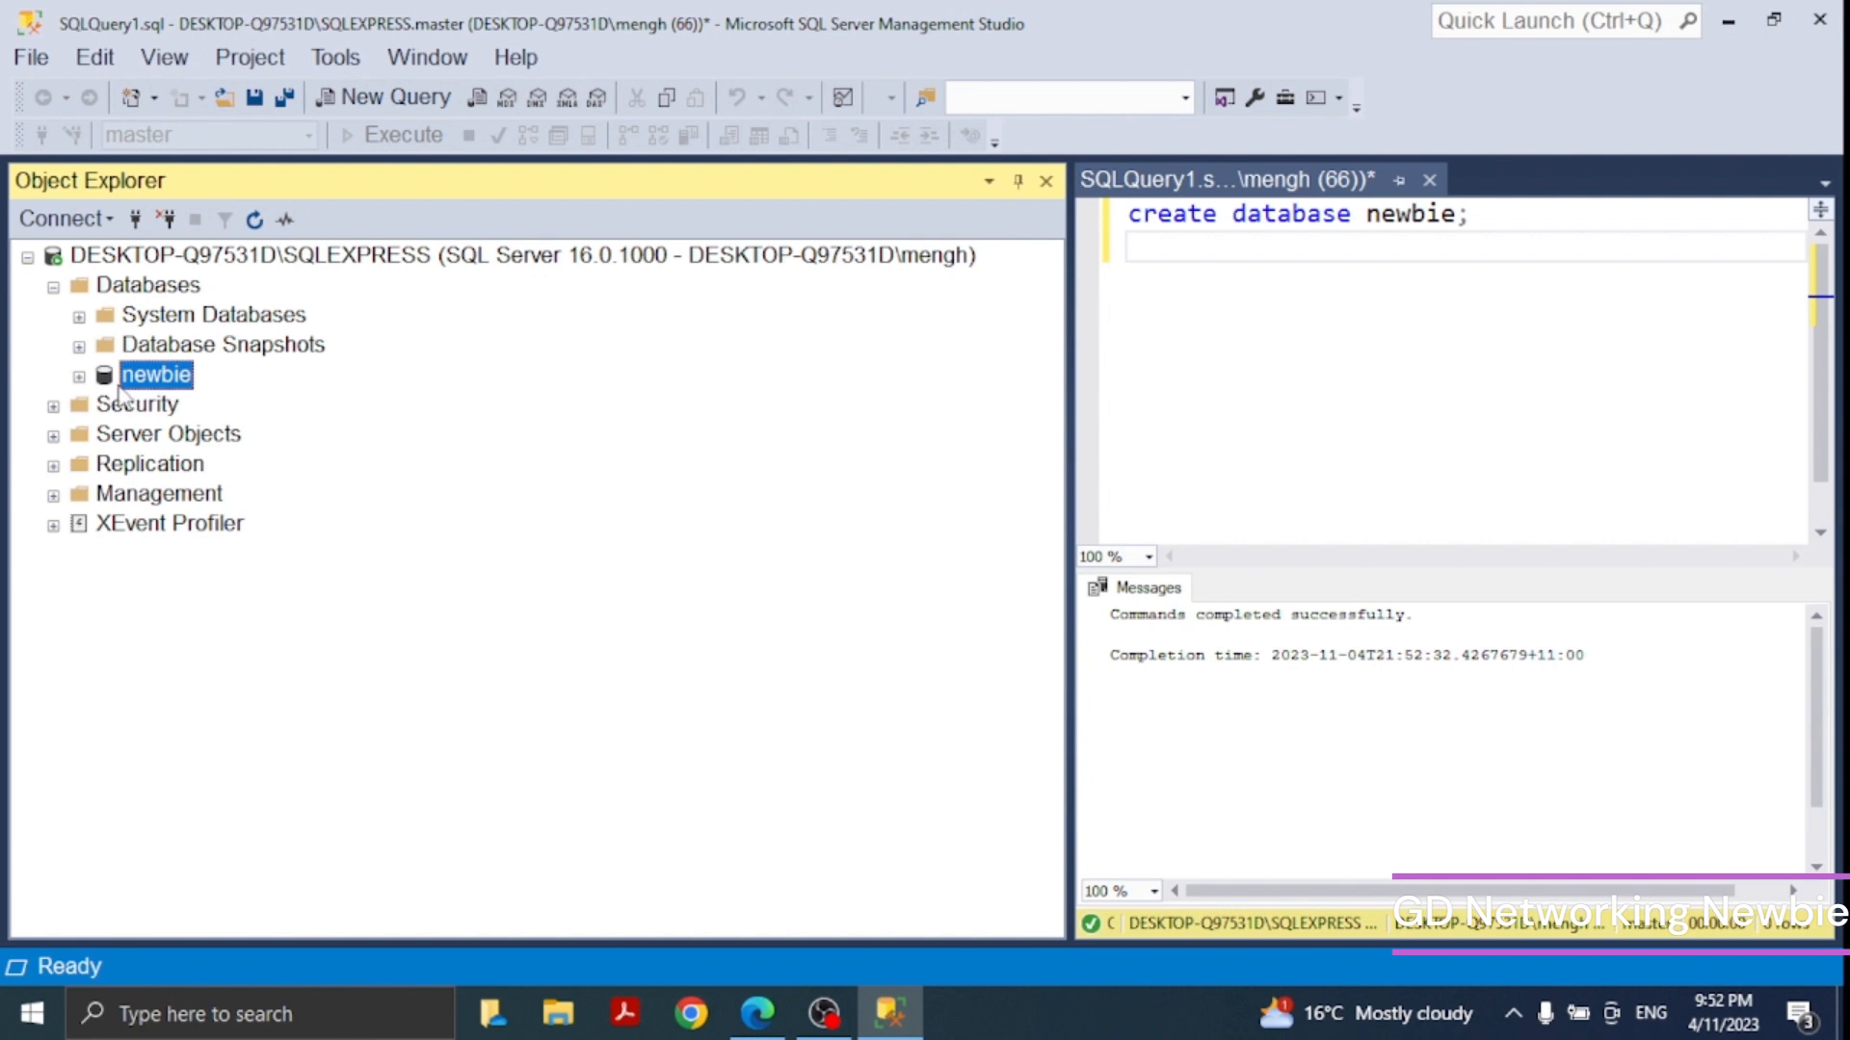
{"action": "left_click", "coordinate": [81, 379]}
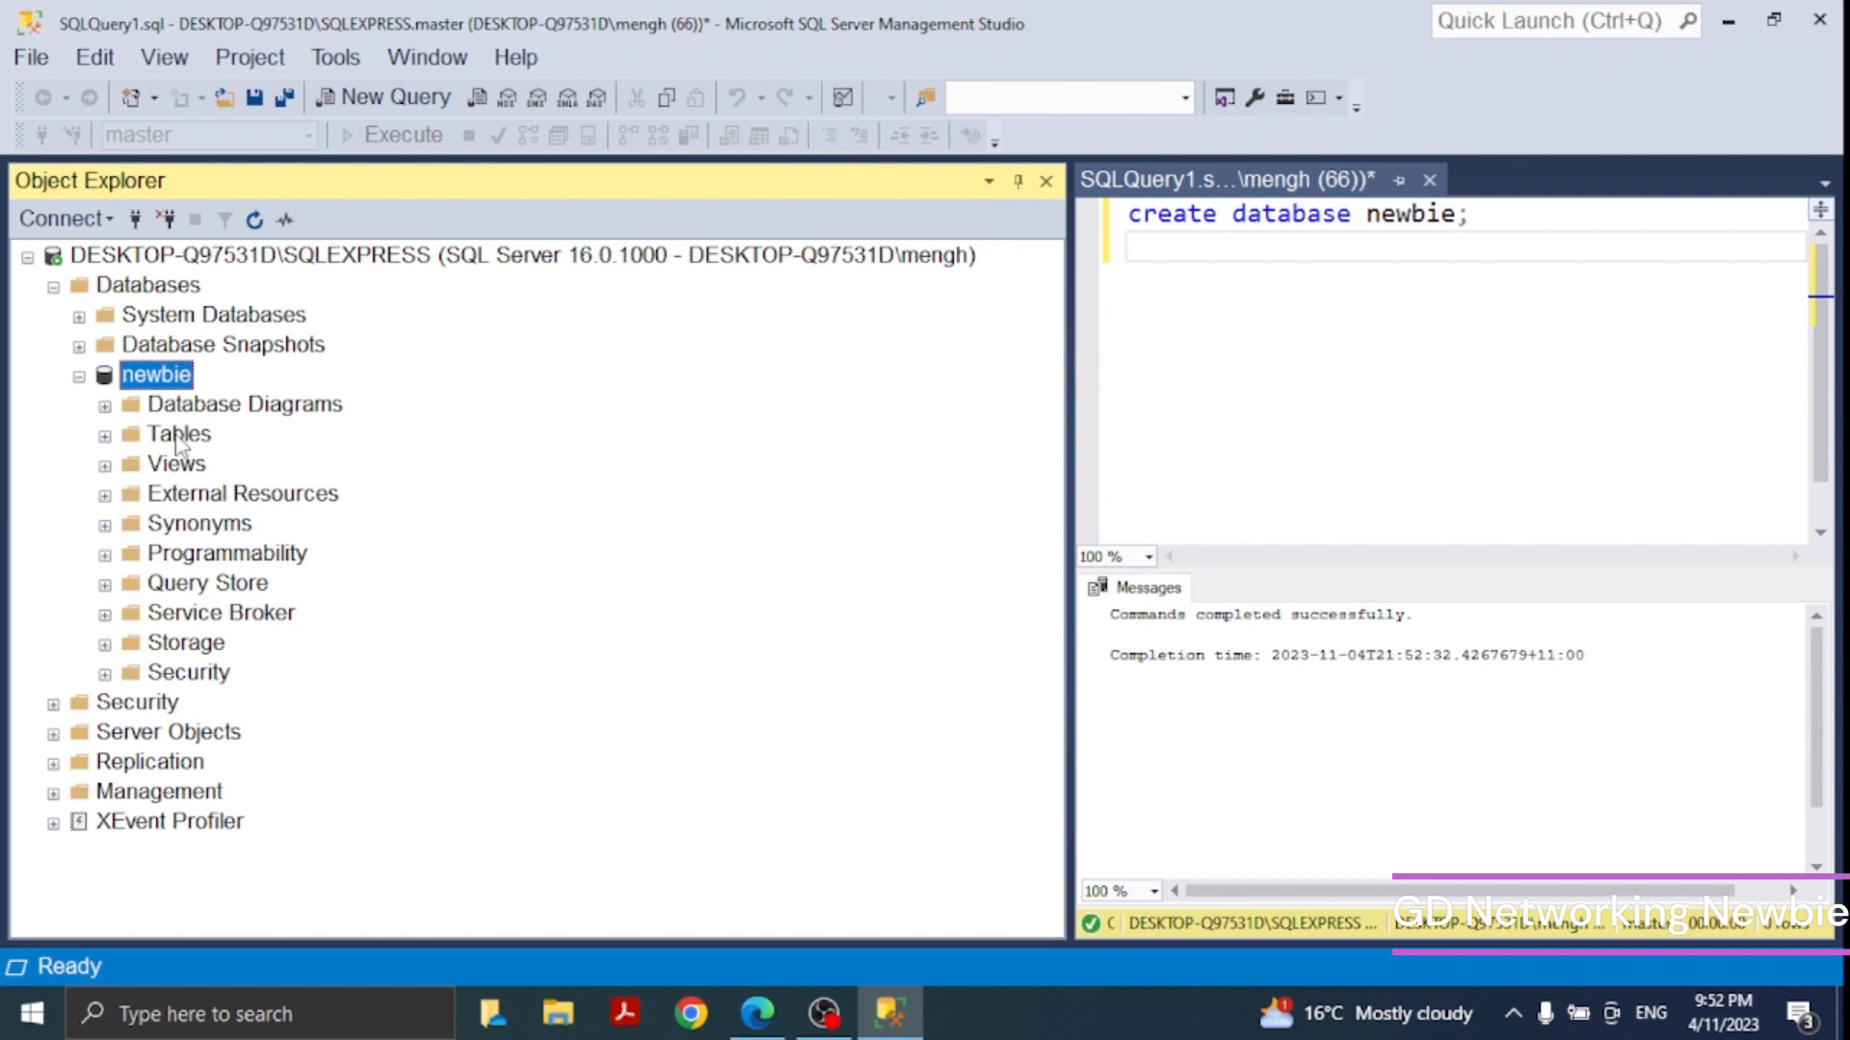
{"action": "left_click", "coordinate": [105, 437]}
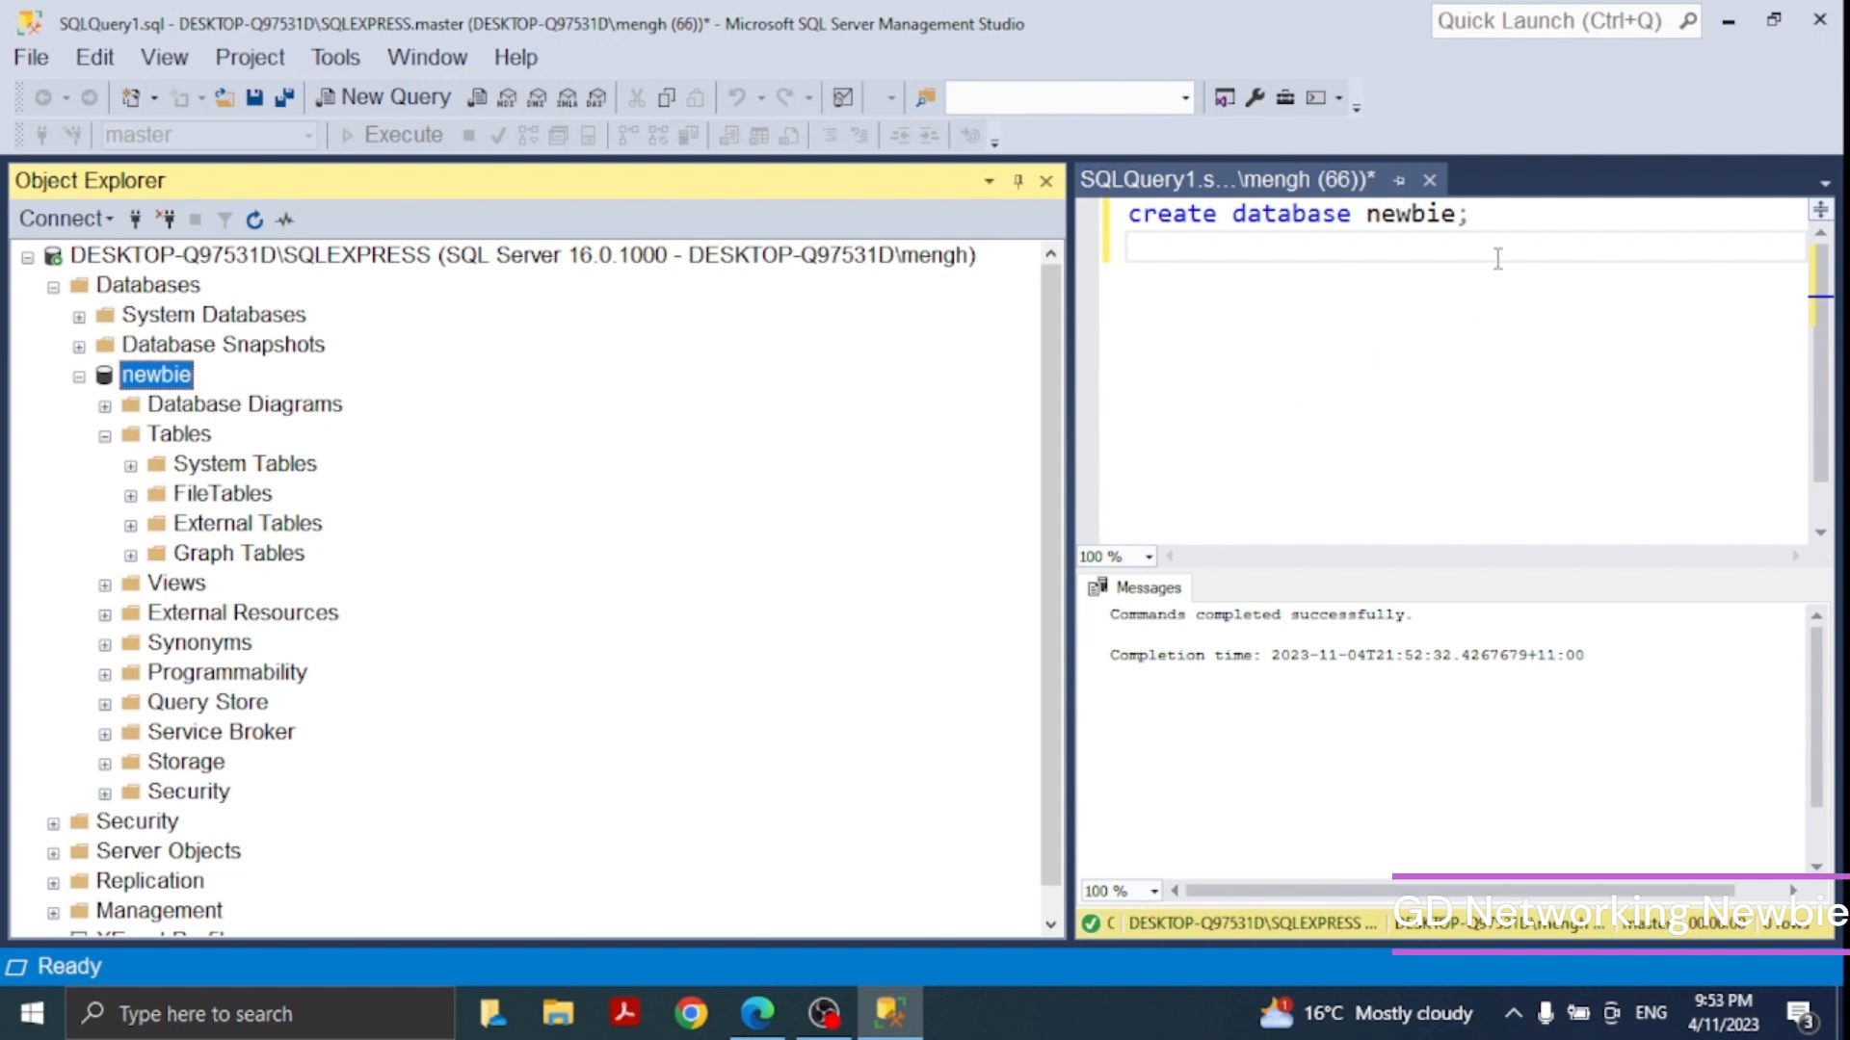
- Open a new query on newbie and execute create table Newbie ( StaffID int ); to create the table
{"action": "left_click", "coordinate": [393, 96]}
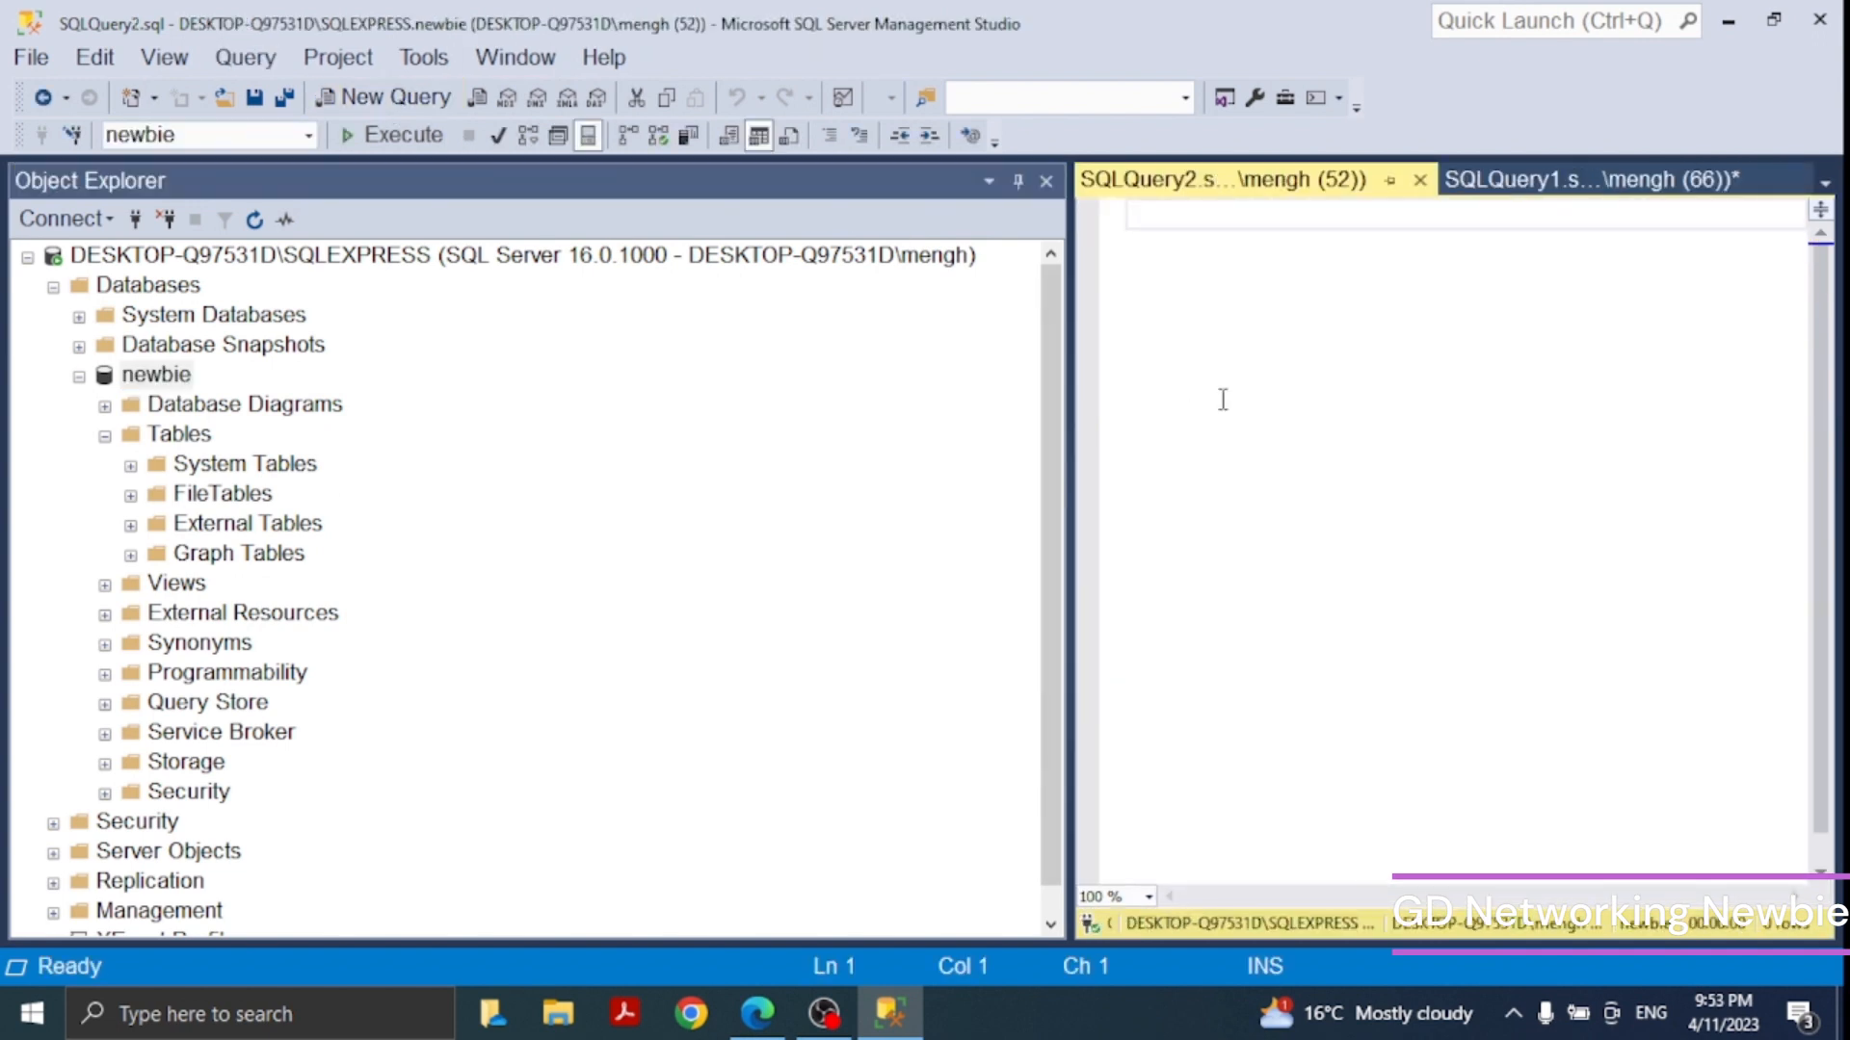
{"action": "type", "text": "c"}
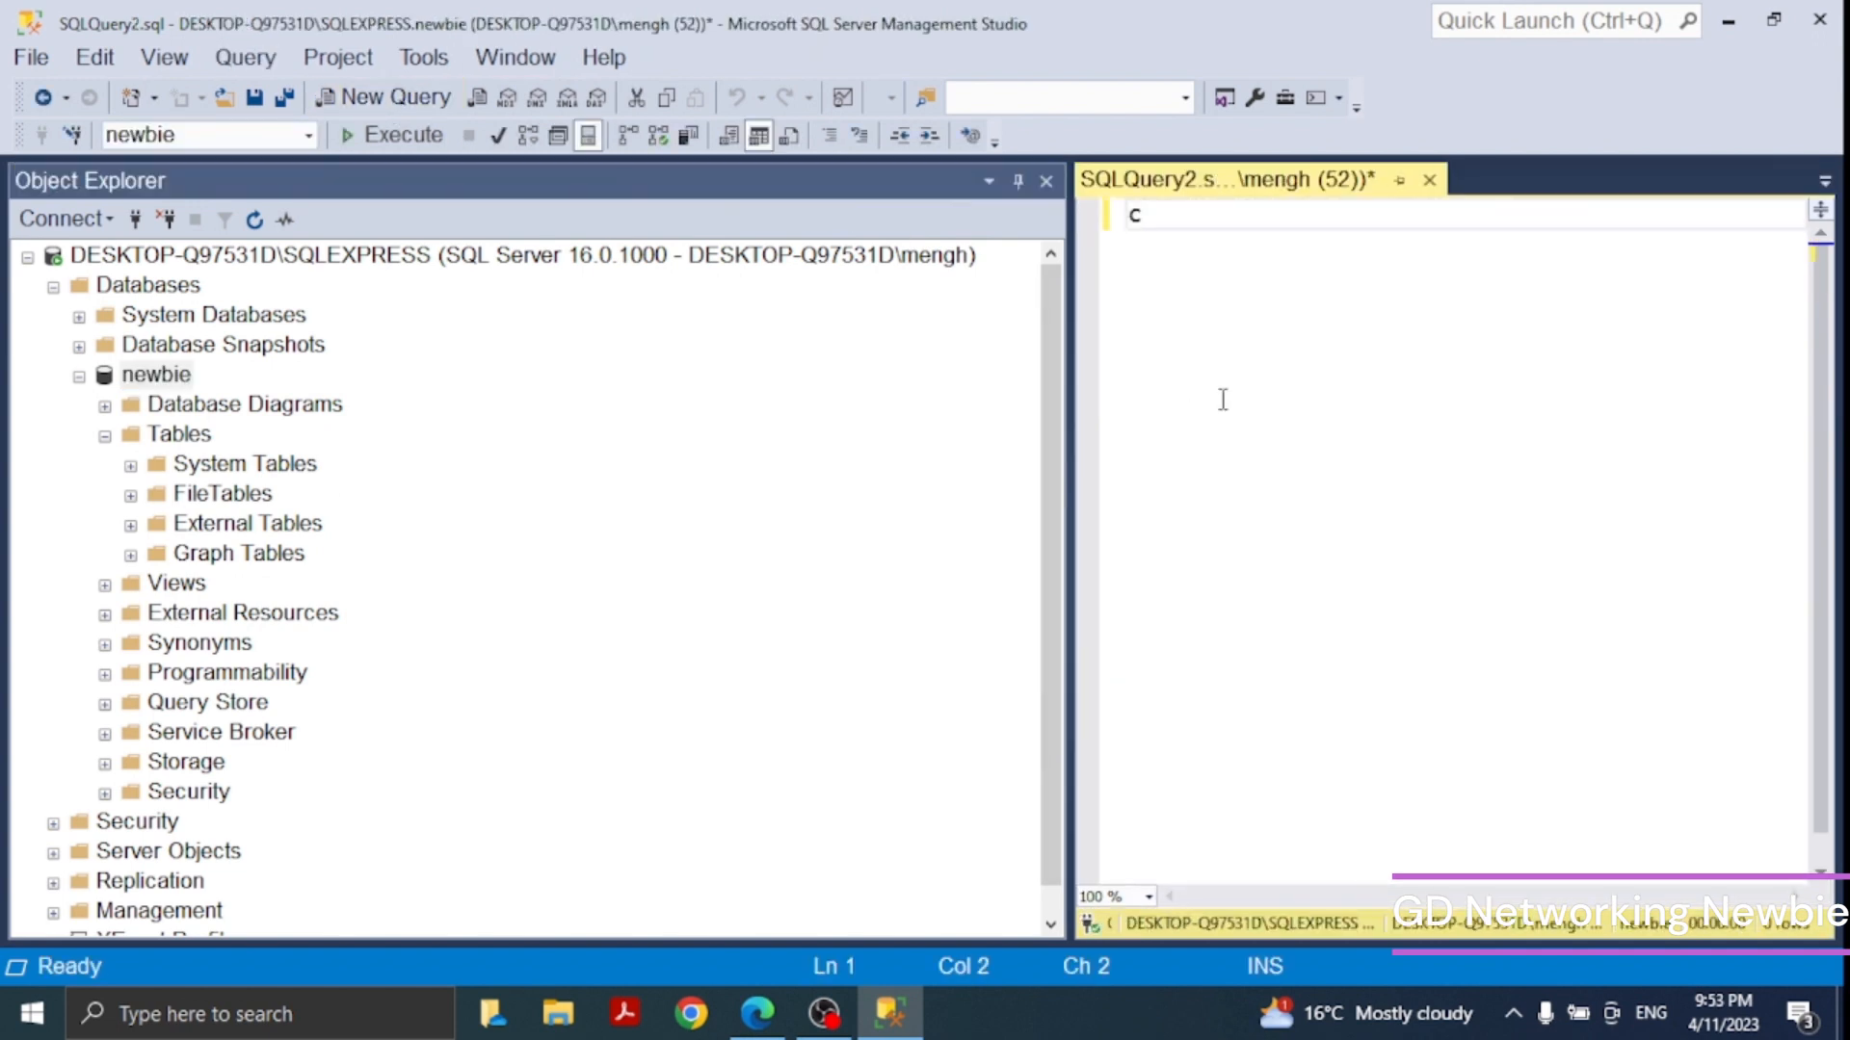
{"action": "type", "text": "reate table "}
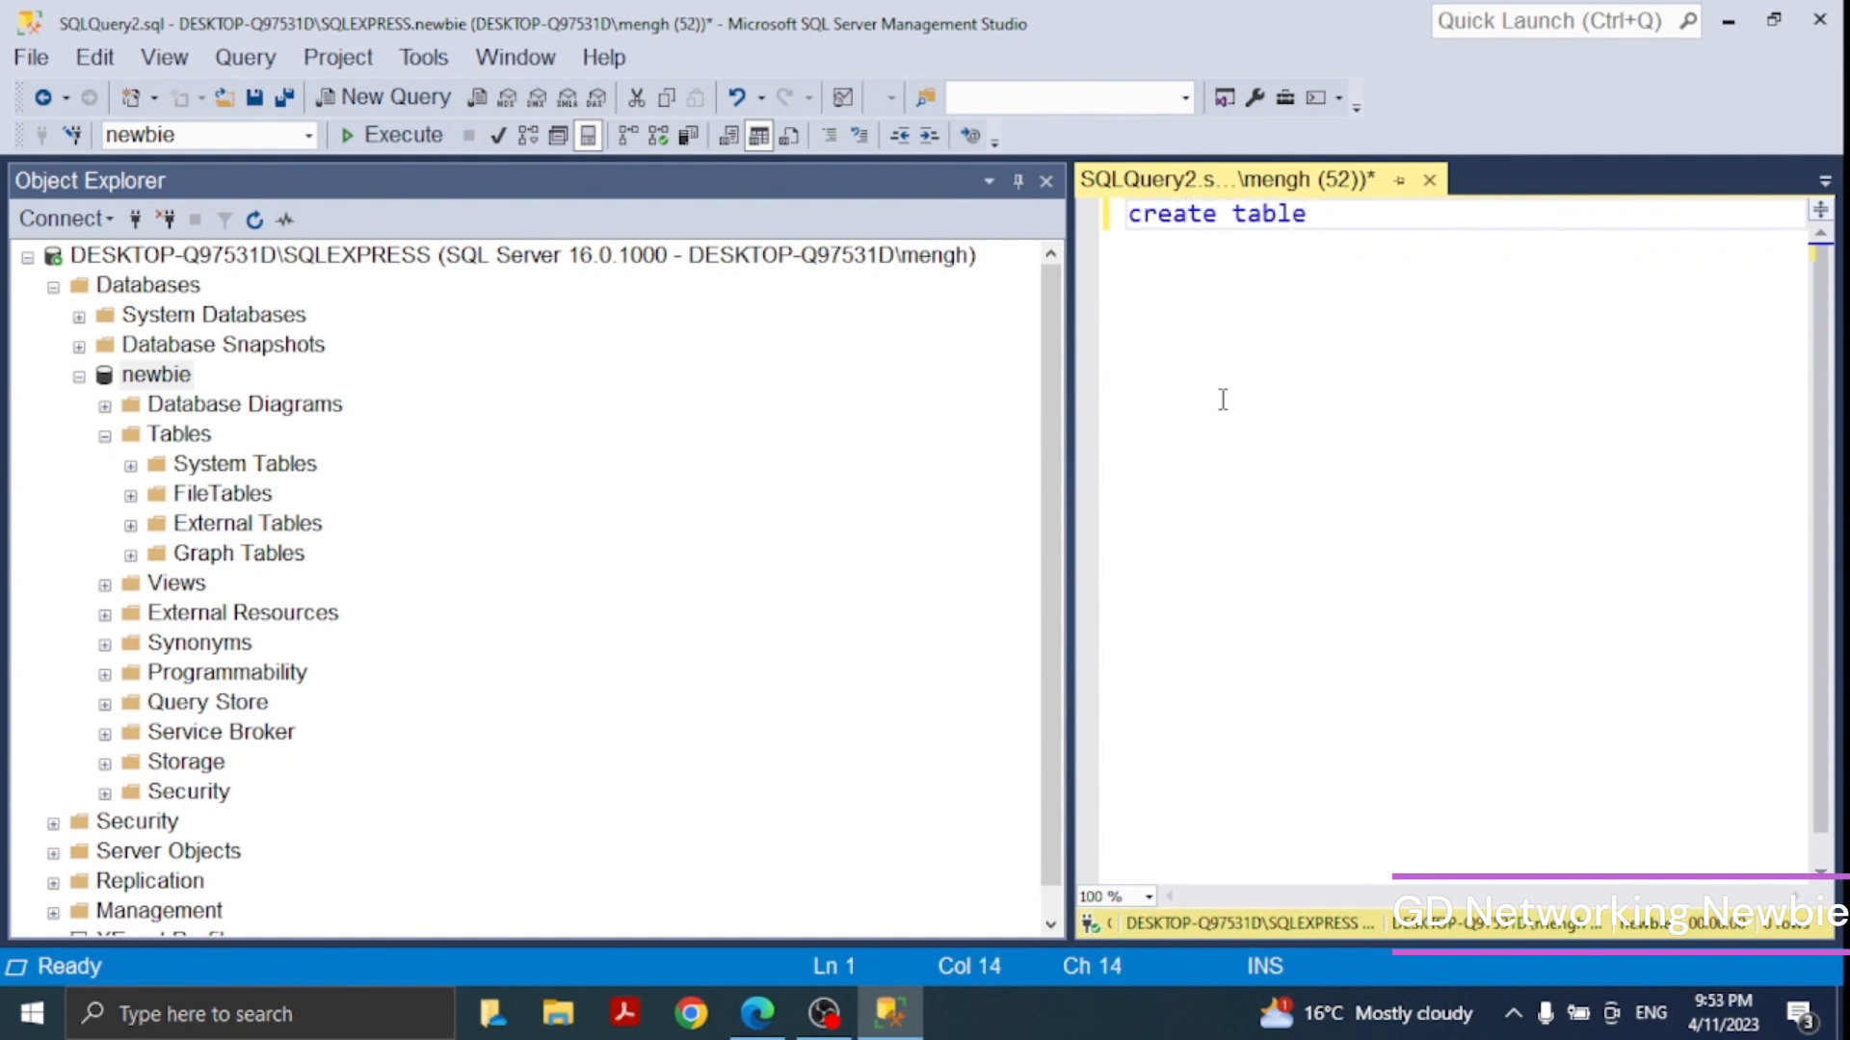
{"action": "type", "text": "Newbie"}
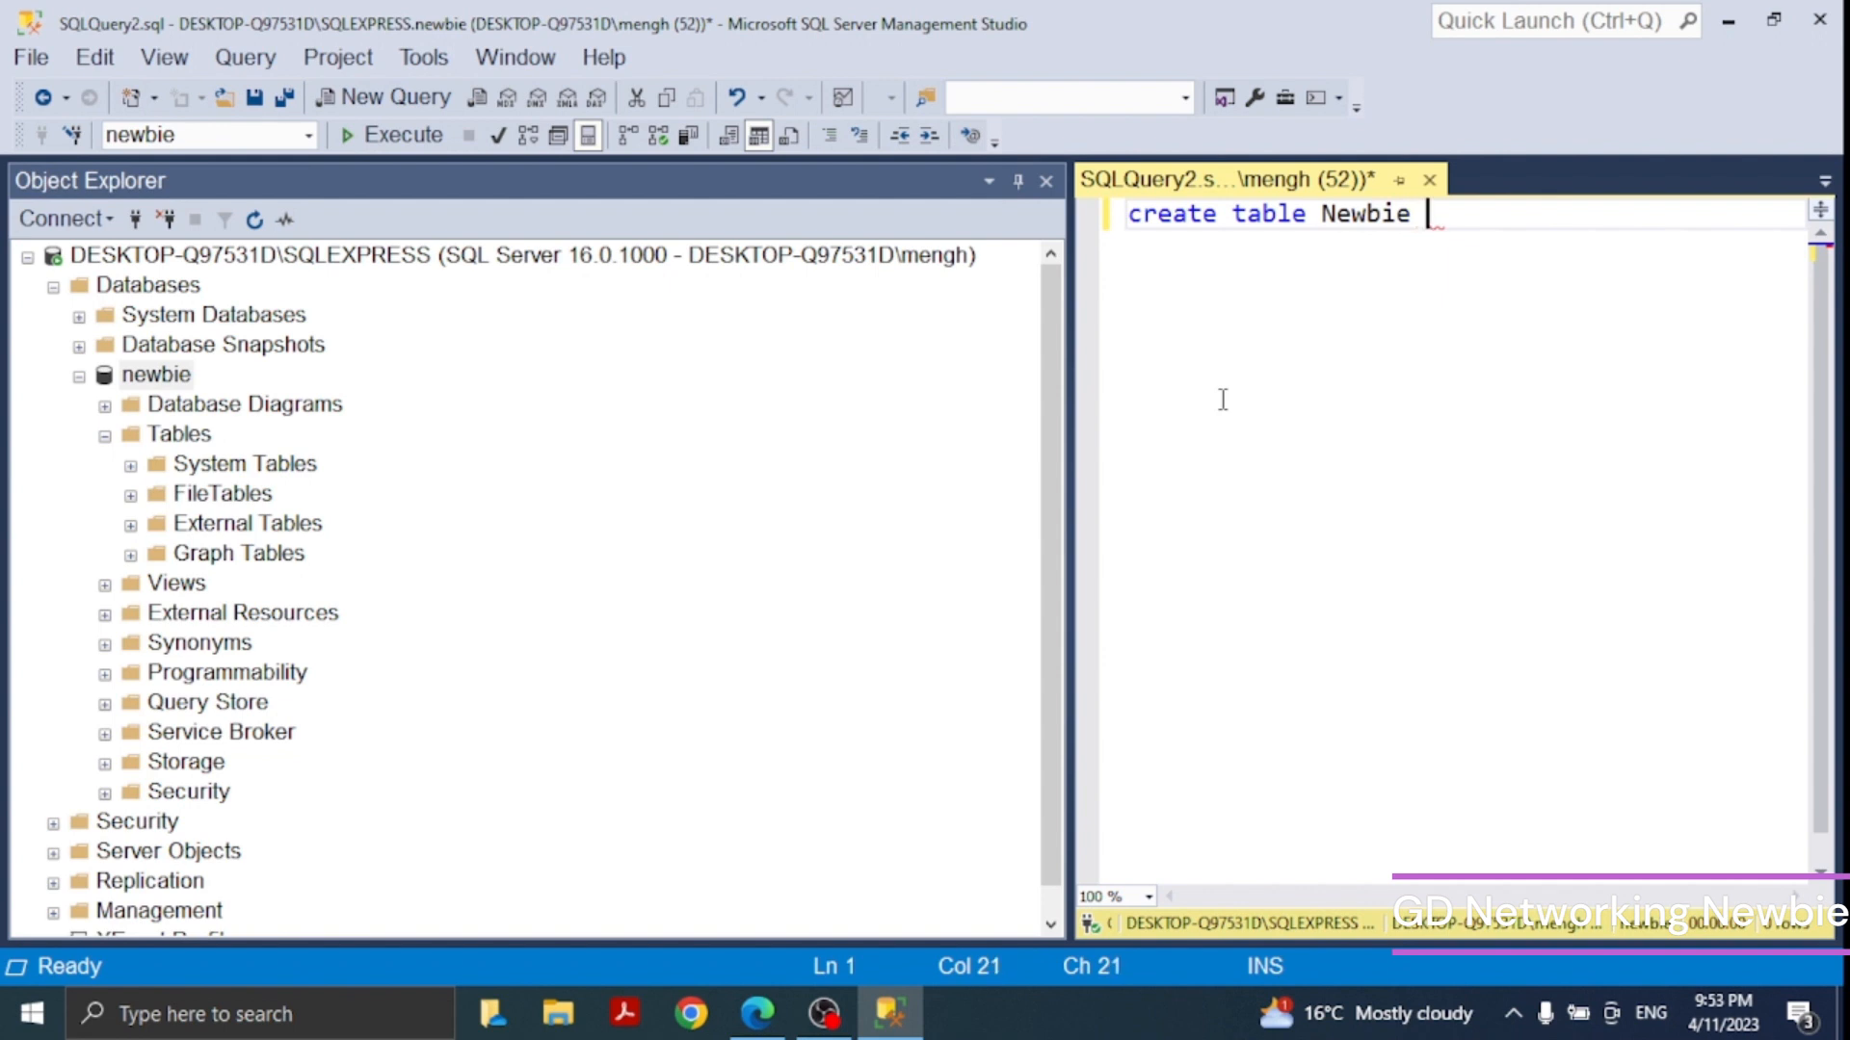
{"action": "type", "text": " ("}
{"action": "key", "text": "Return"}
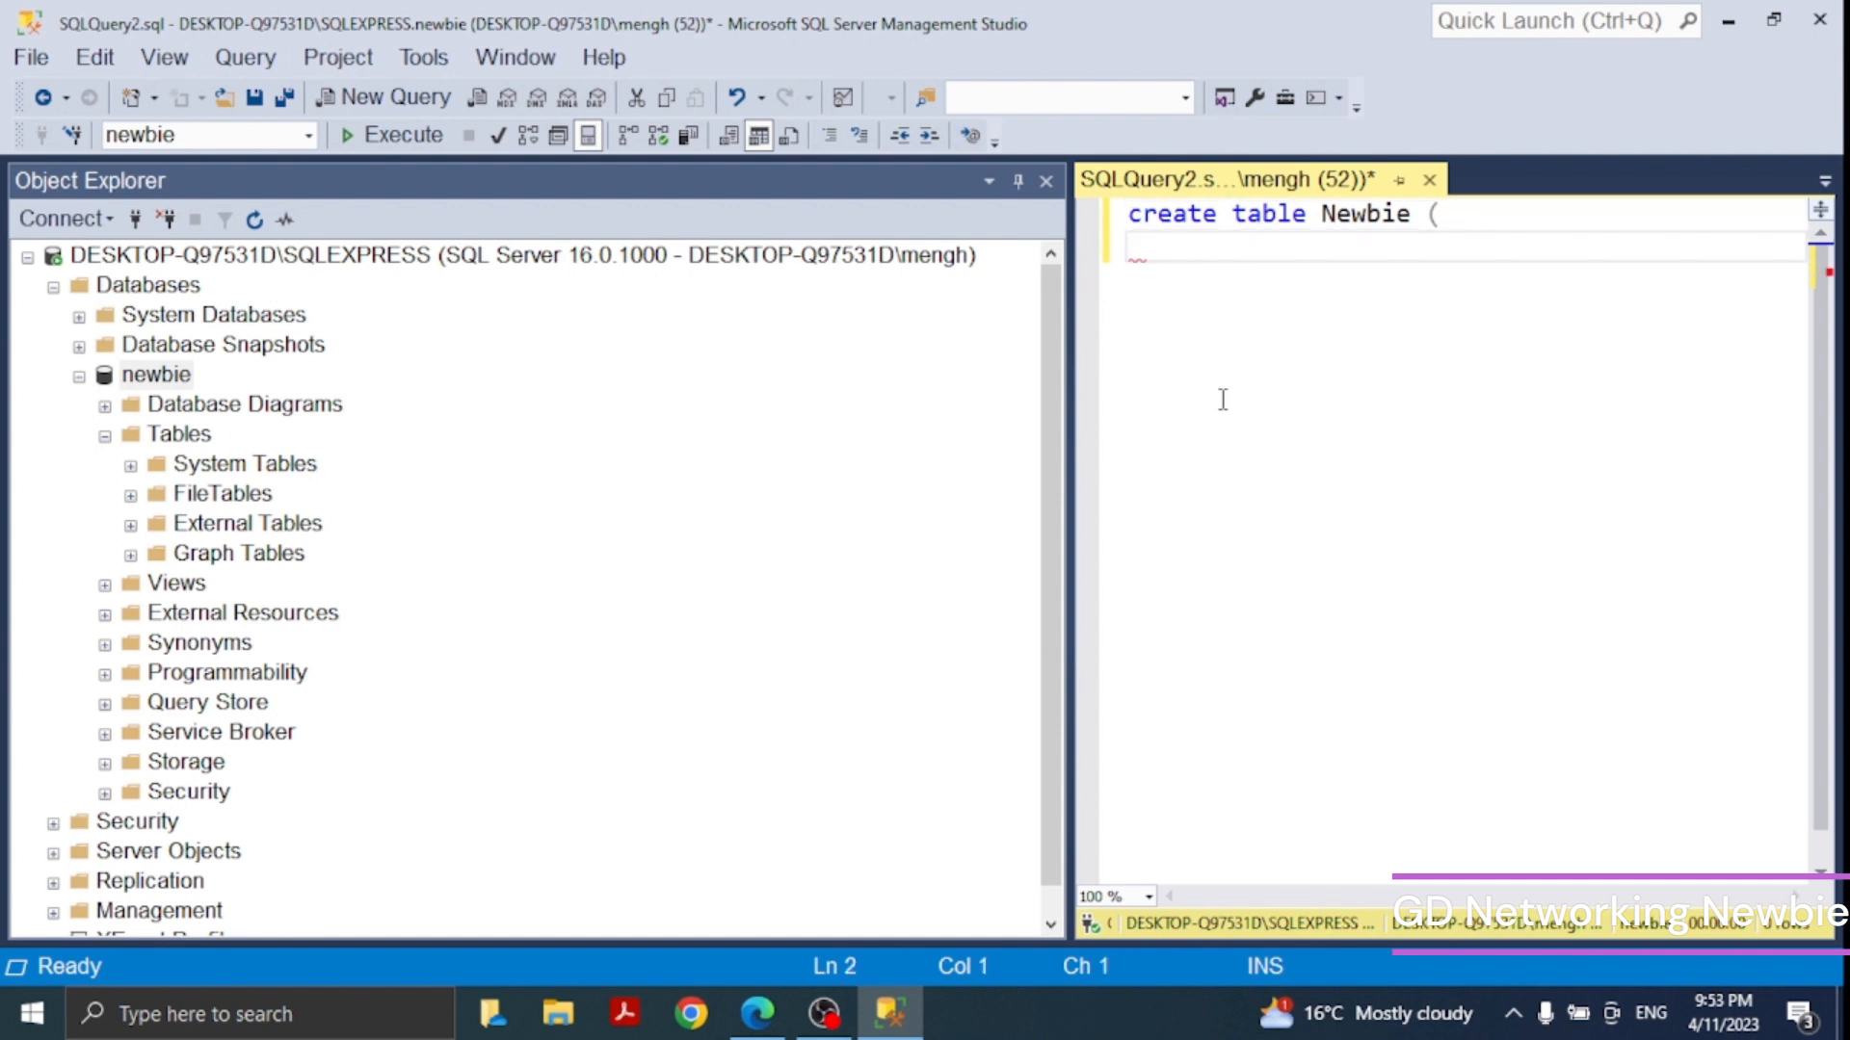
{"action": "type", "text": "StaffID int"}
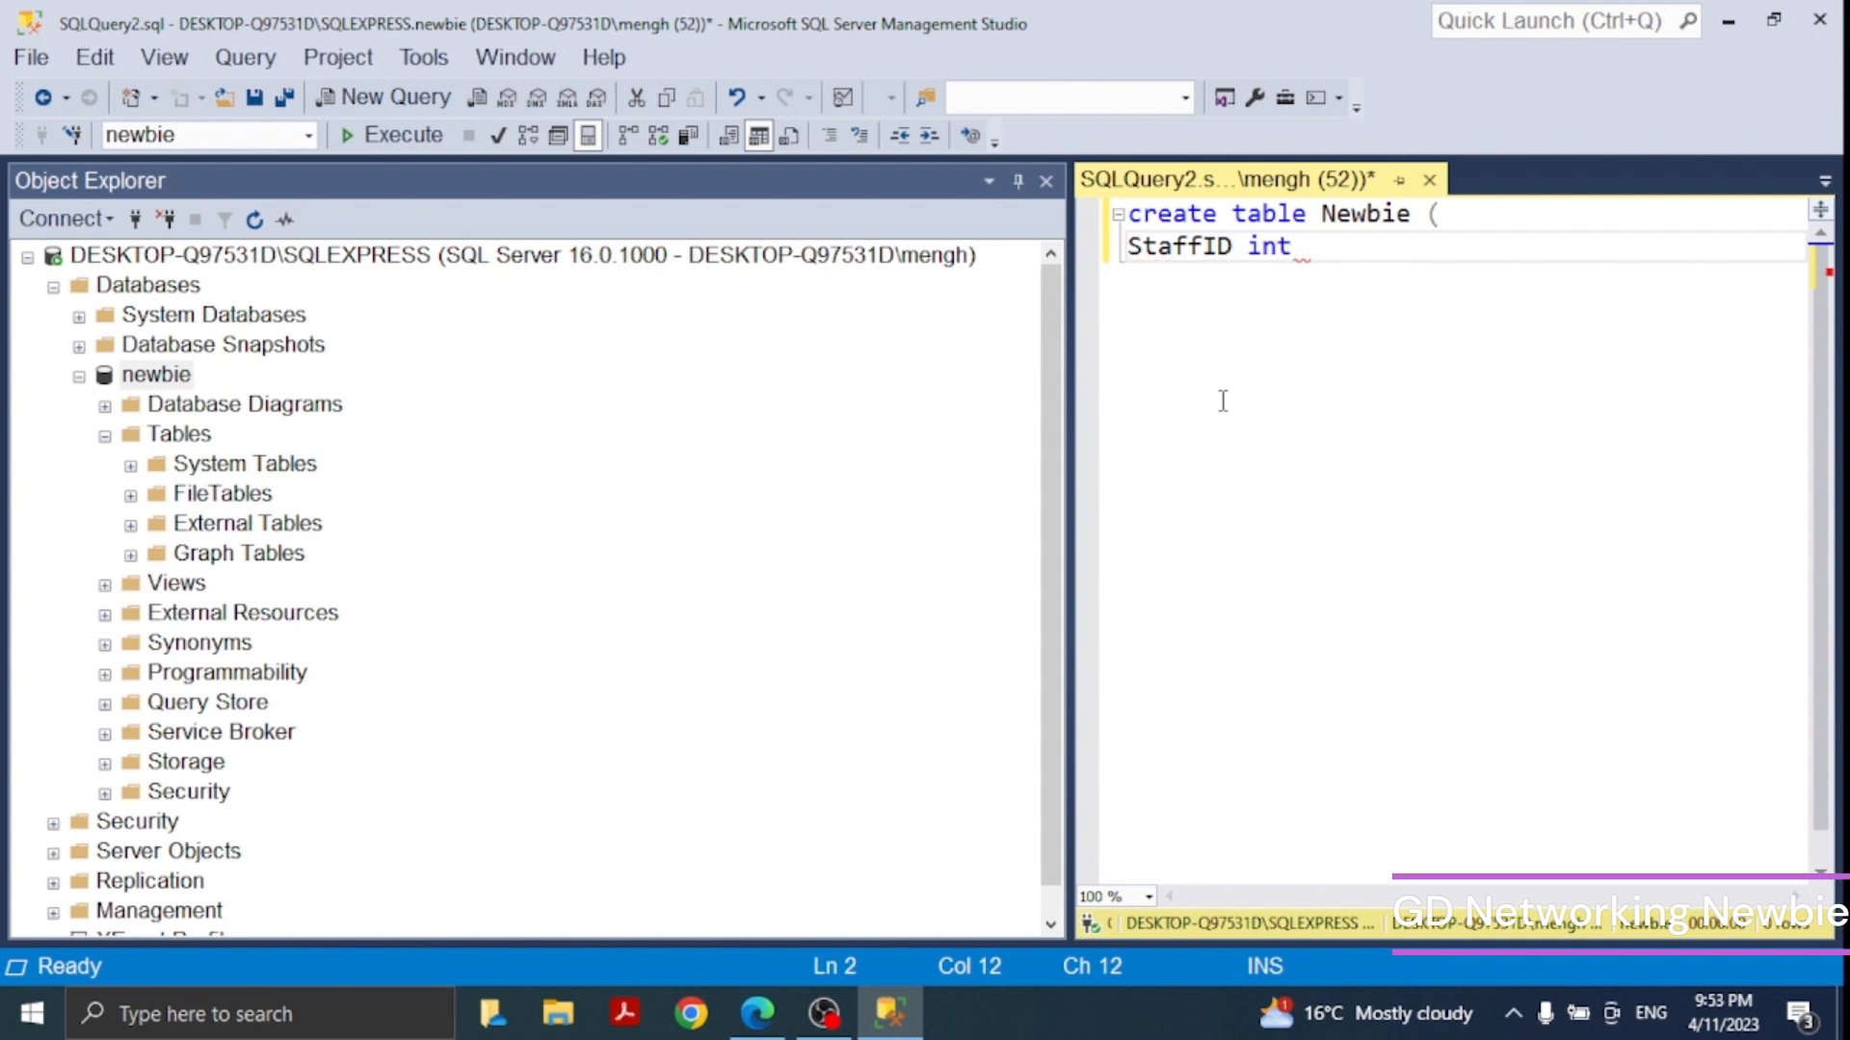
{"action": "key", "text": "Return"}
{"action": "type", "text": ")"}
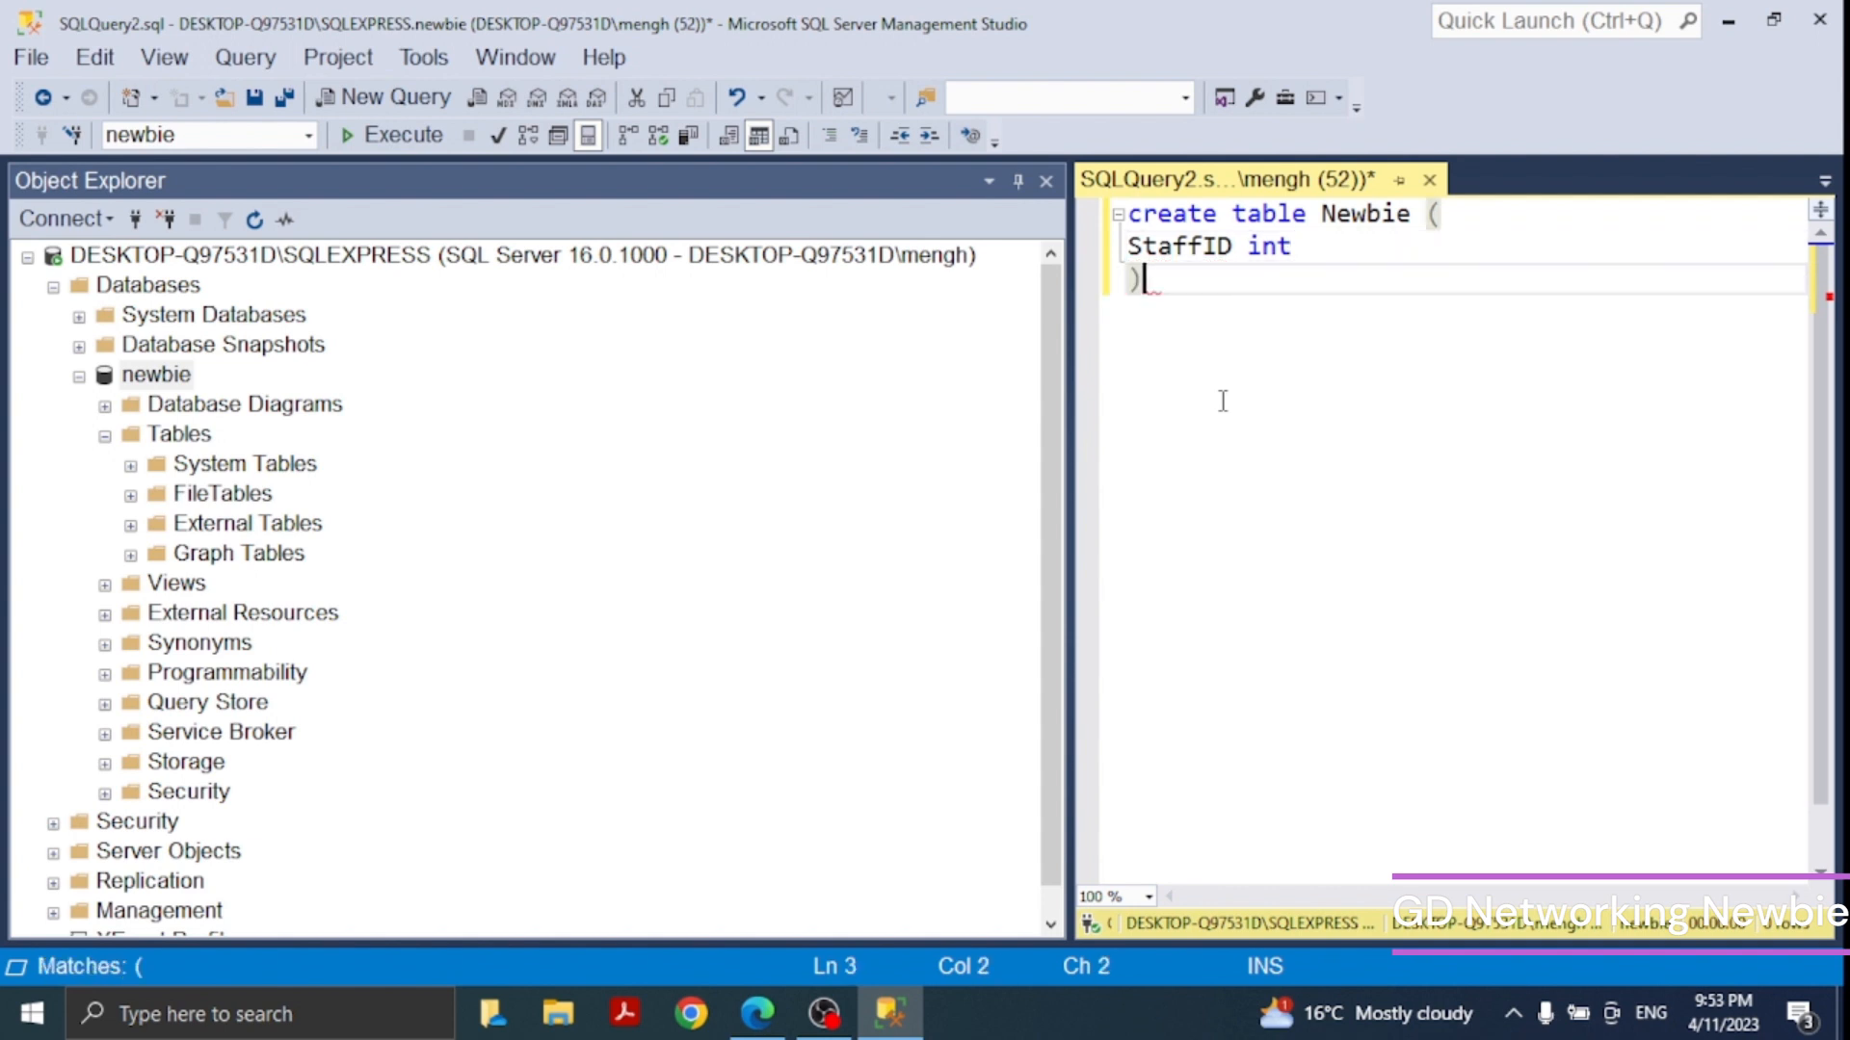
{"action": "type", "text": ";"}
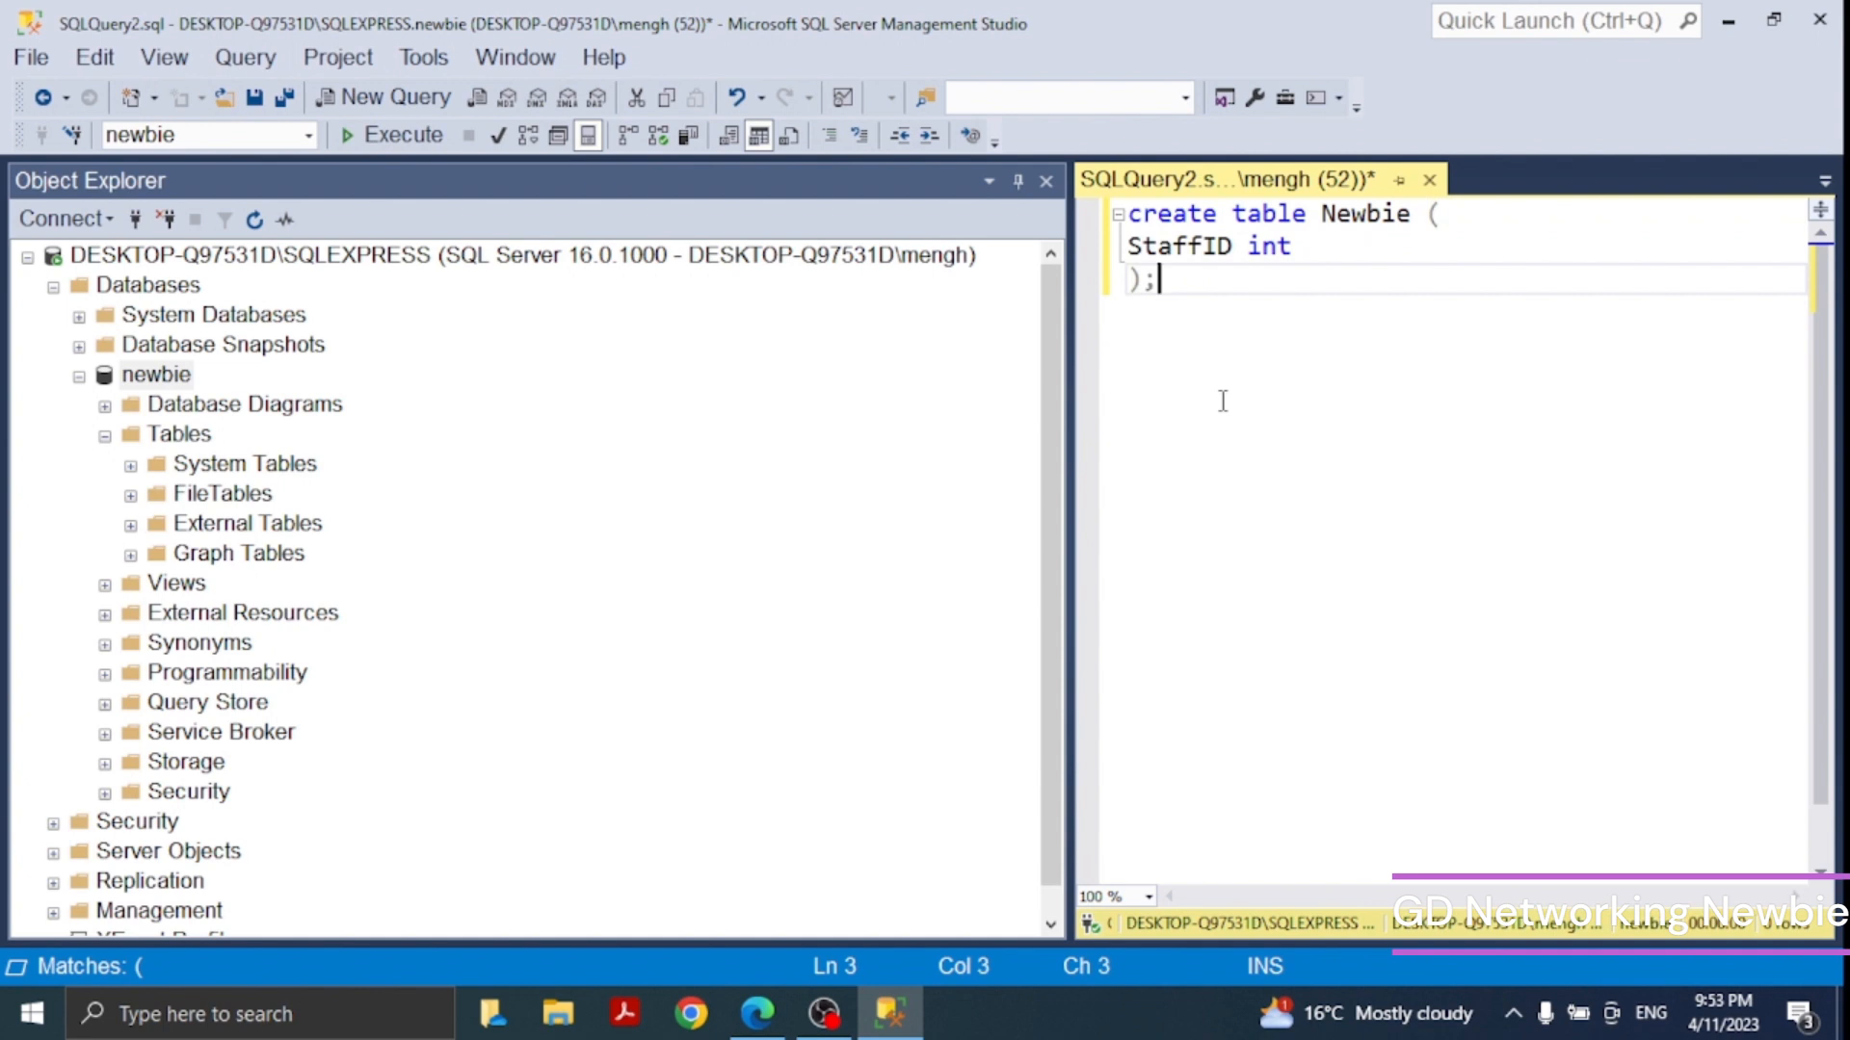
{"action": "left_click", "coordinate": [408, 137]}
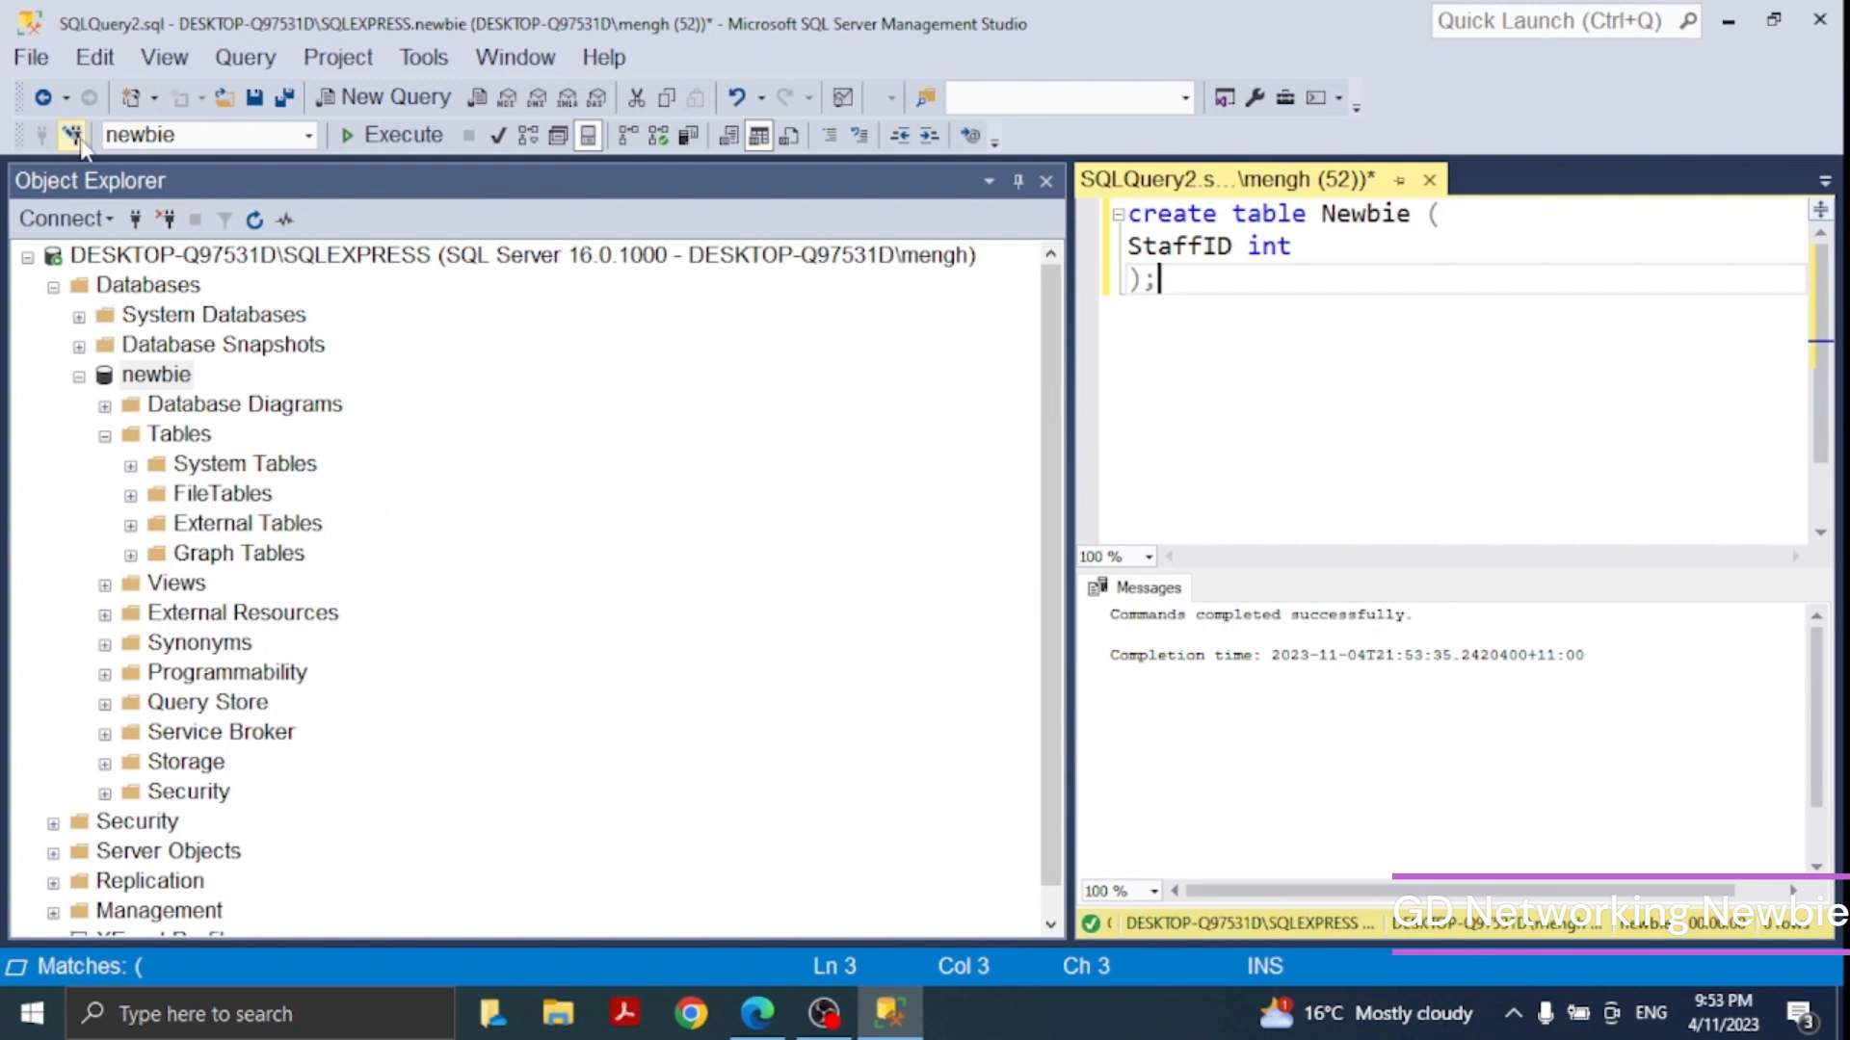
- Refresh the newbie database and expand its Tables folder to check for the new table
{"action": "left_click", "coordinate": [254, 220]}
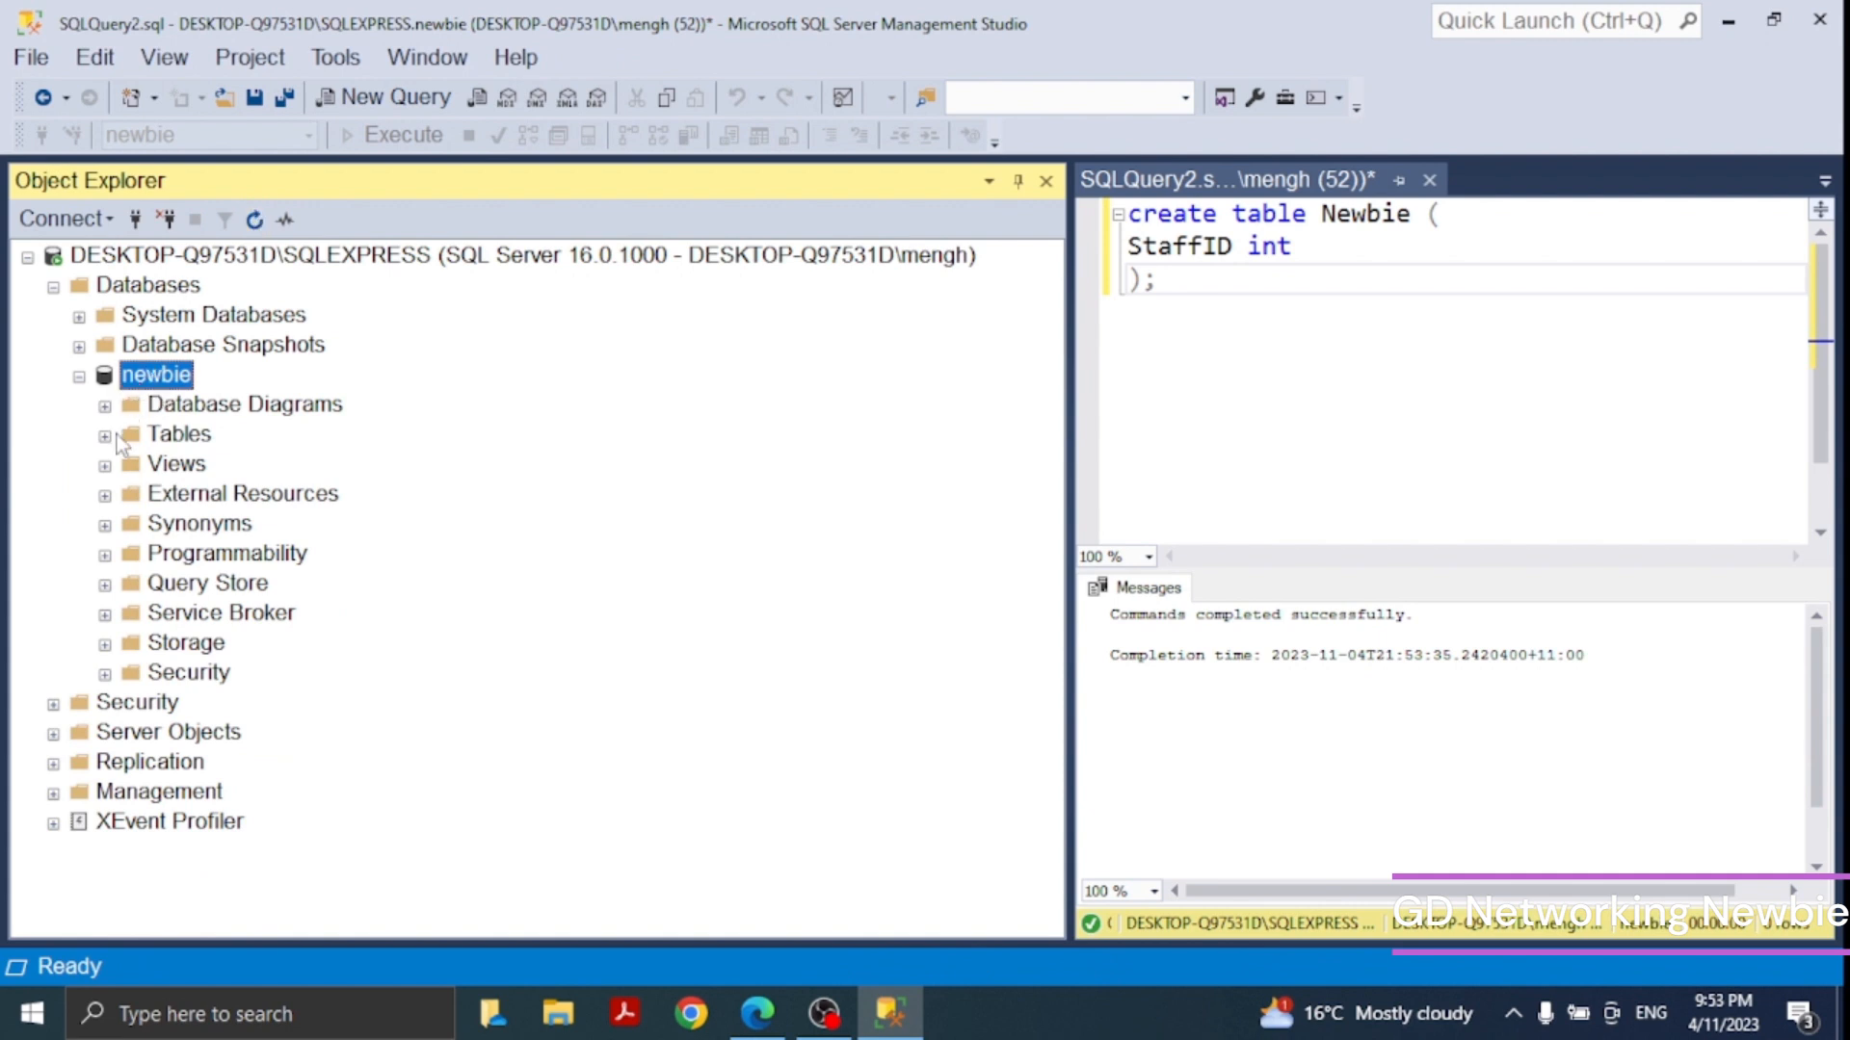
{"action": "left_click", "coordinate": [105, 437]}
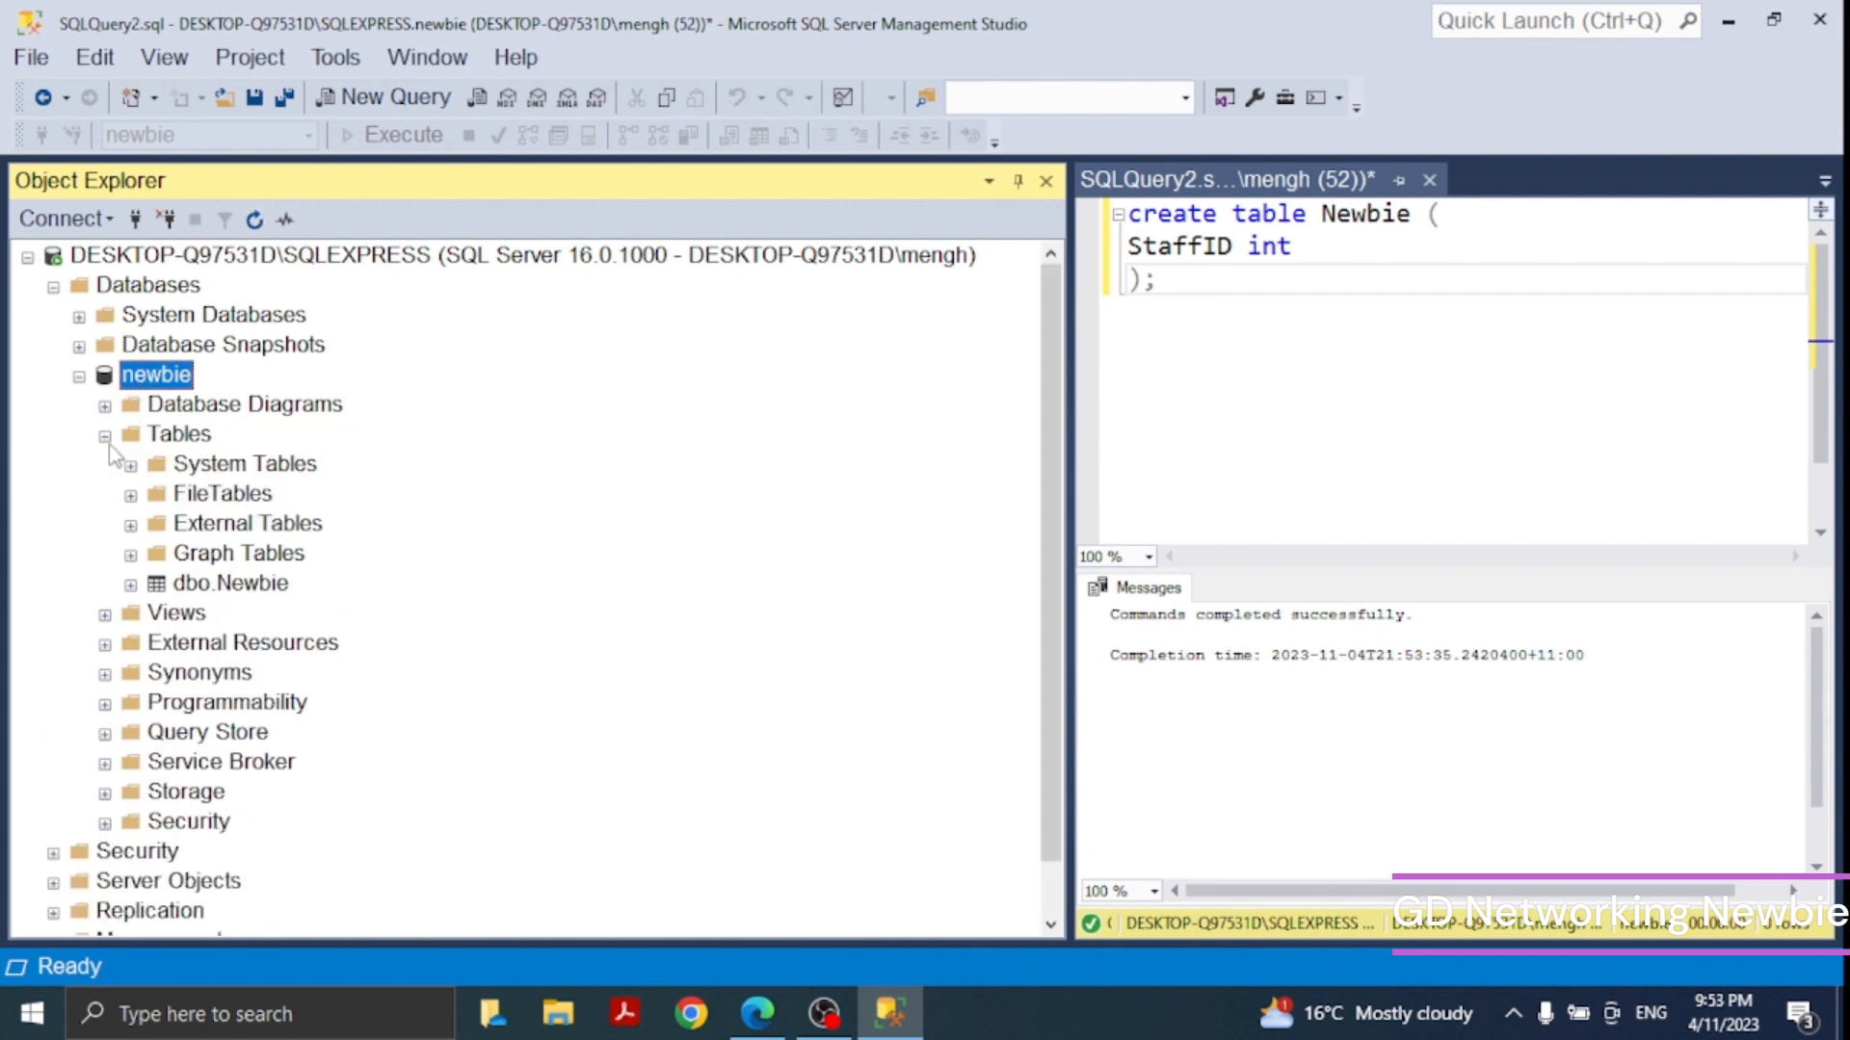